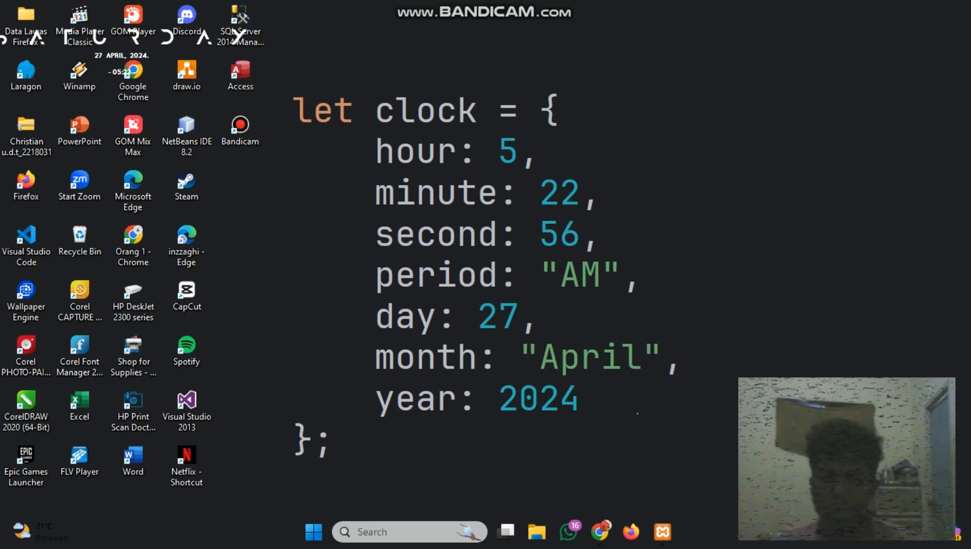
Switch to the Chrome window with the SPADA assignment page and read the mini database project instructions and reference videos
mouse_move(600, 531)
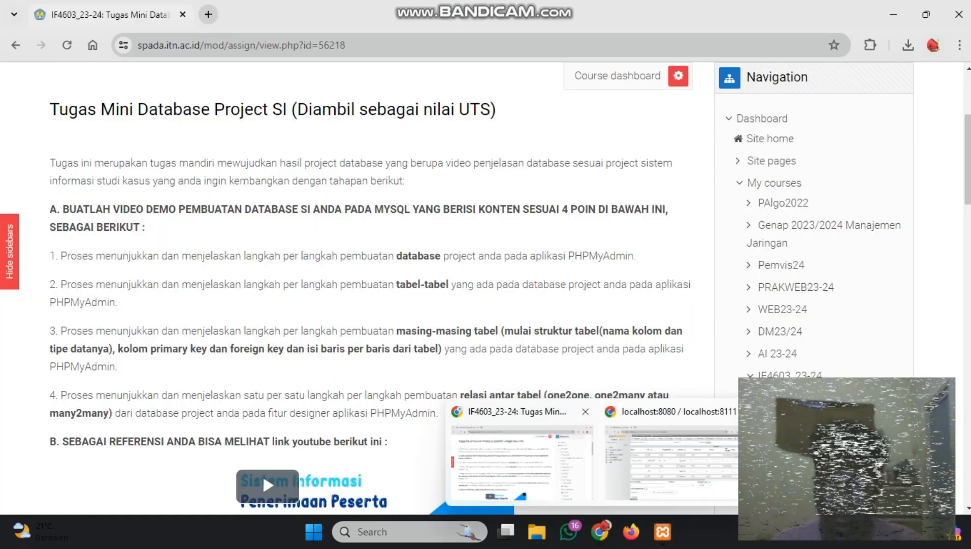
left_click(523, 462)
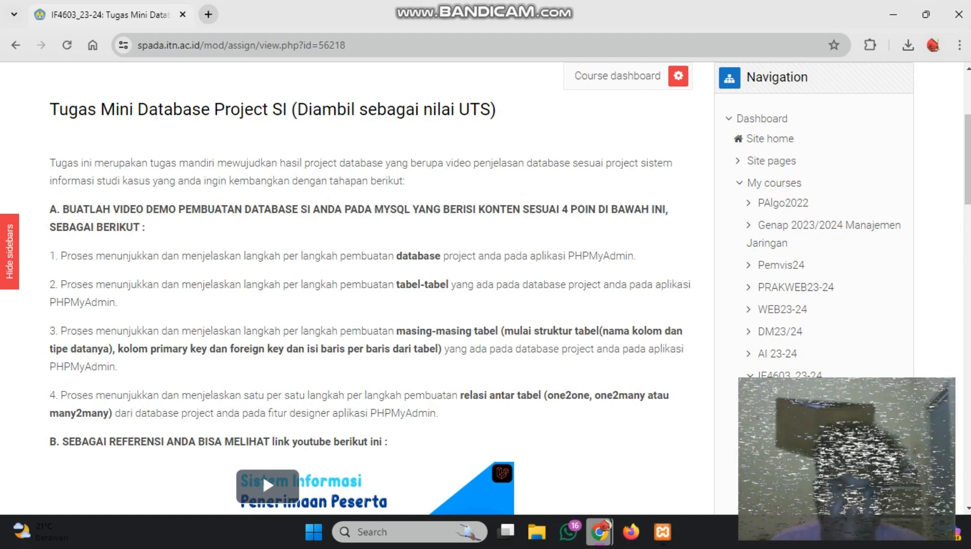
scroll(371, 285, "down", 1)
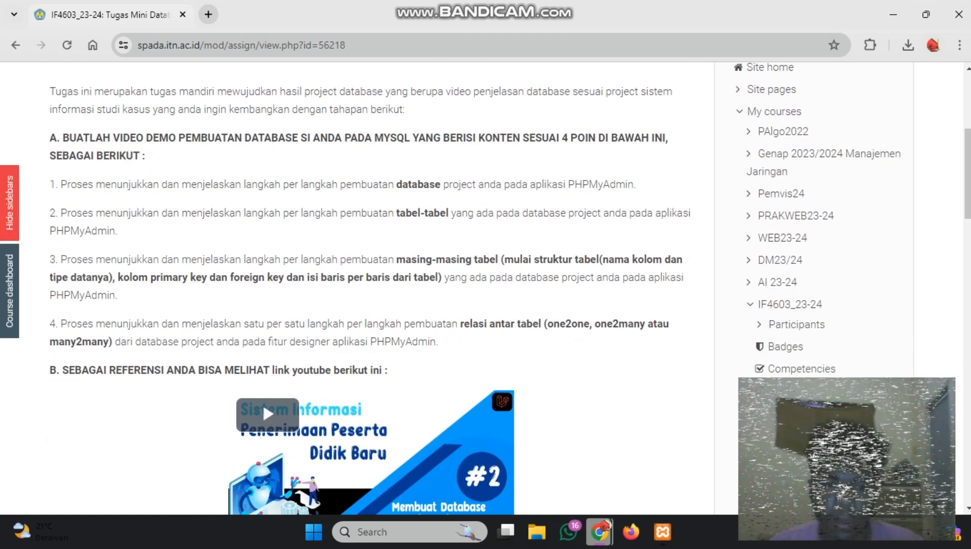
scroll(371, 284, "down", 1)
scroll(370, 285, "down", 2)
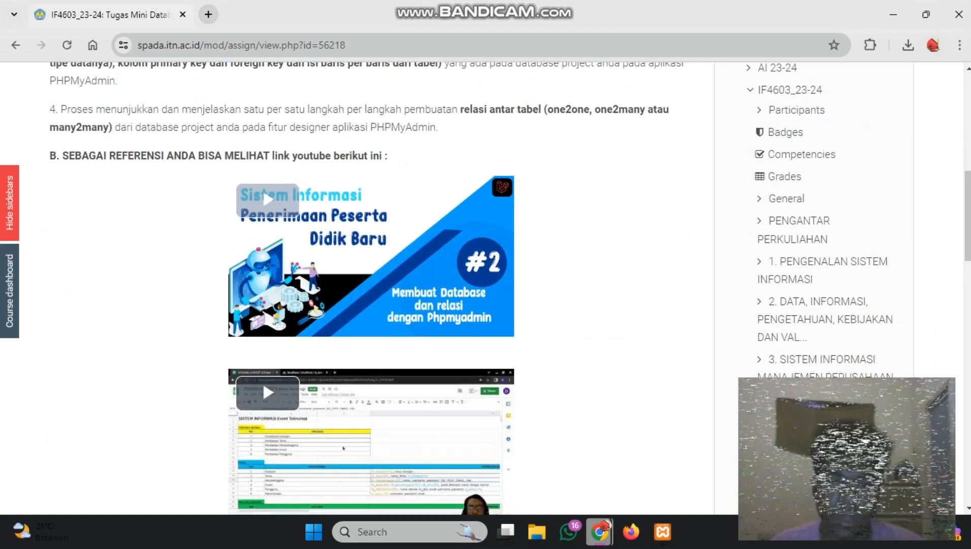
scroll(371, 285, "down", 3)
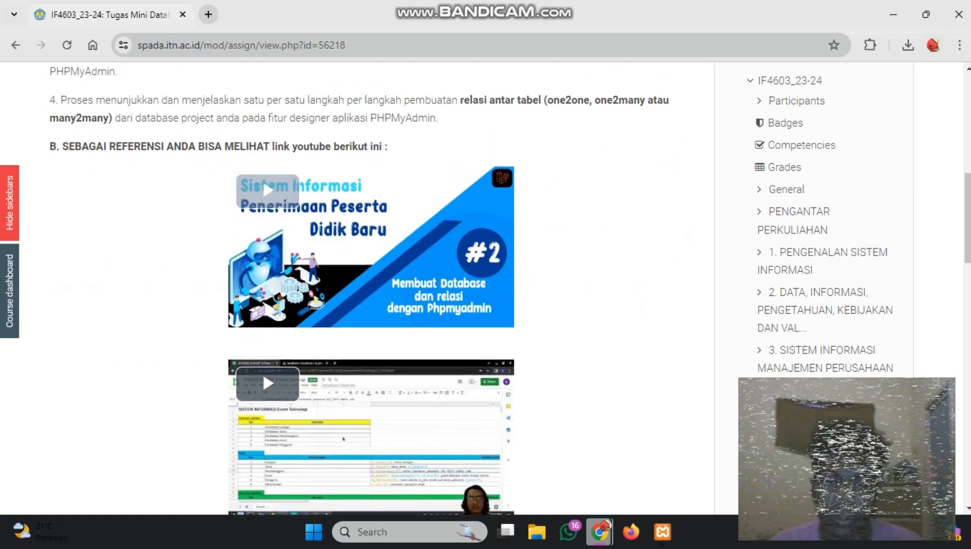
scroll(370, 285, "up", 4)
scroll(262, 471, "up", 3)
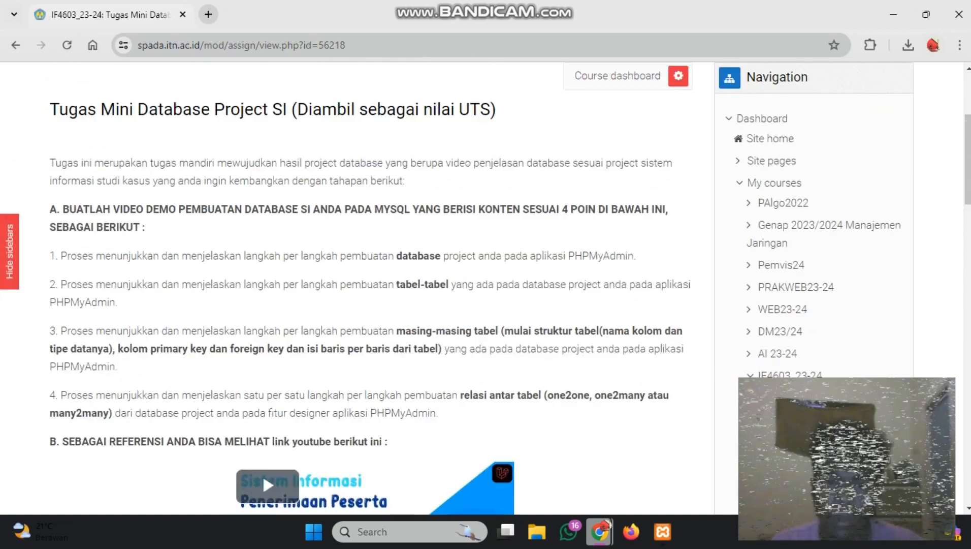
scroll(263, 474, "down", 4)
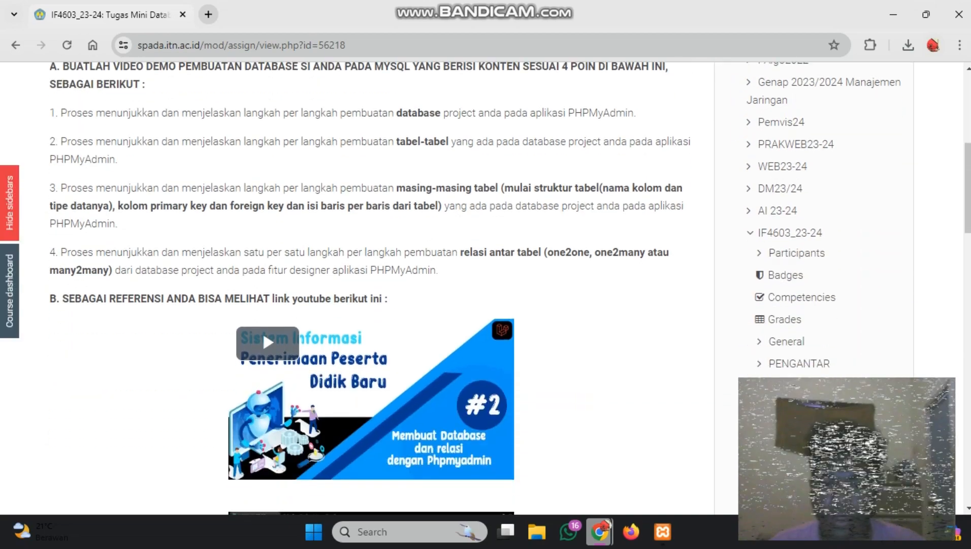
scroll(263, 380, "down", 2)
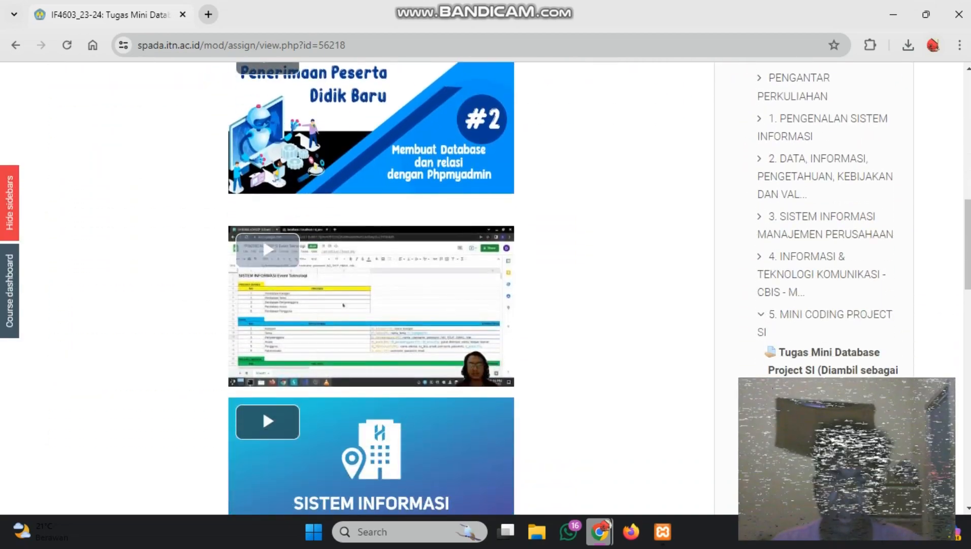
scroll(263, 380, "down", 2)
scroll(263, 380, "up", 4)
scroll(263, 380, "up", 5)
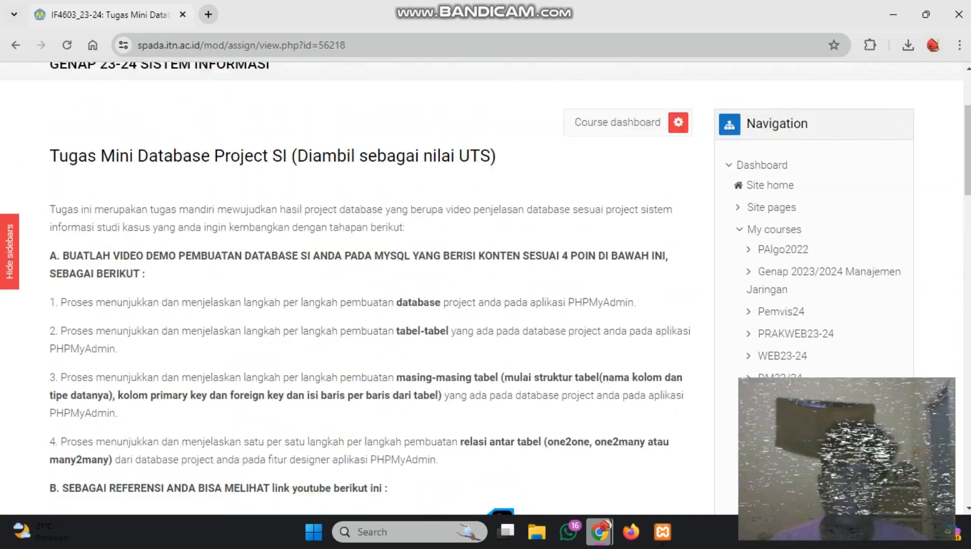
scroll(263, 380, "down", 7)
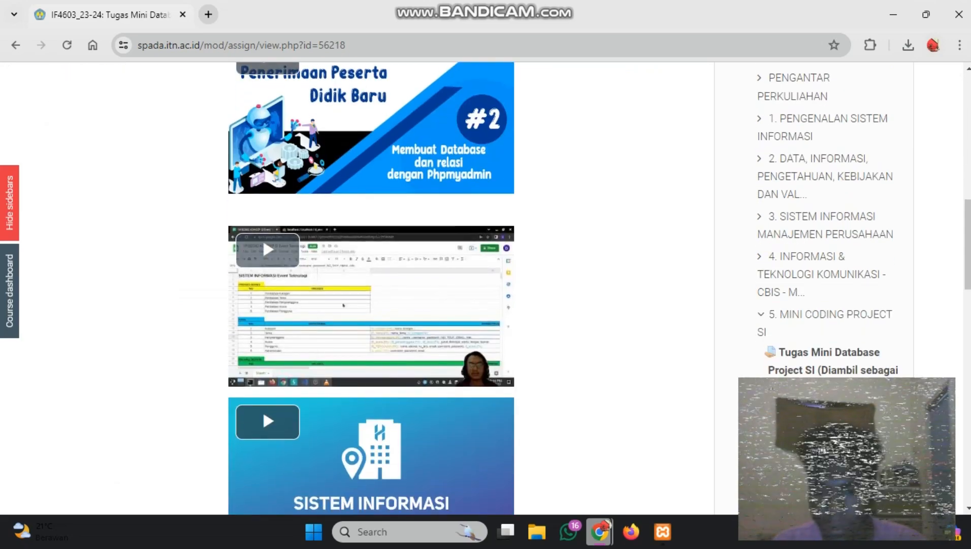
Switch to the XAMPP Control Panel and check the status of the Apache and MySQL modules
left_click(663, 531)
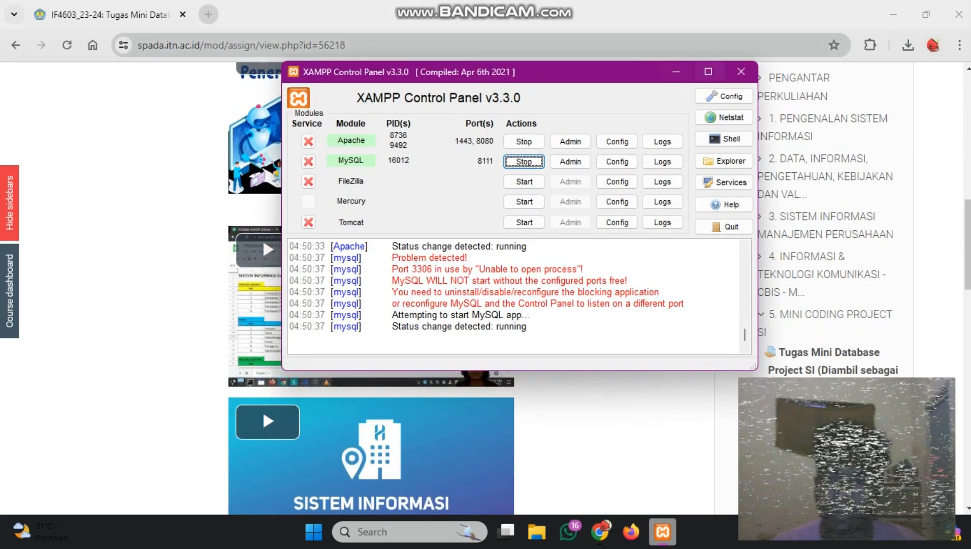
left_click(894, 14)
left_click_drag(555, 78, 507, 2)
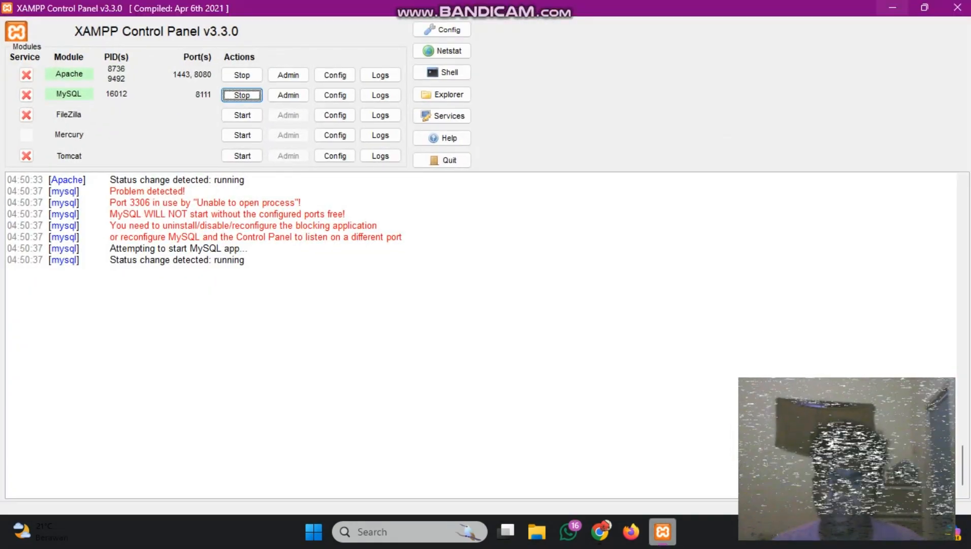
left_click(893, 8)
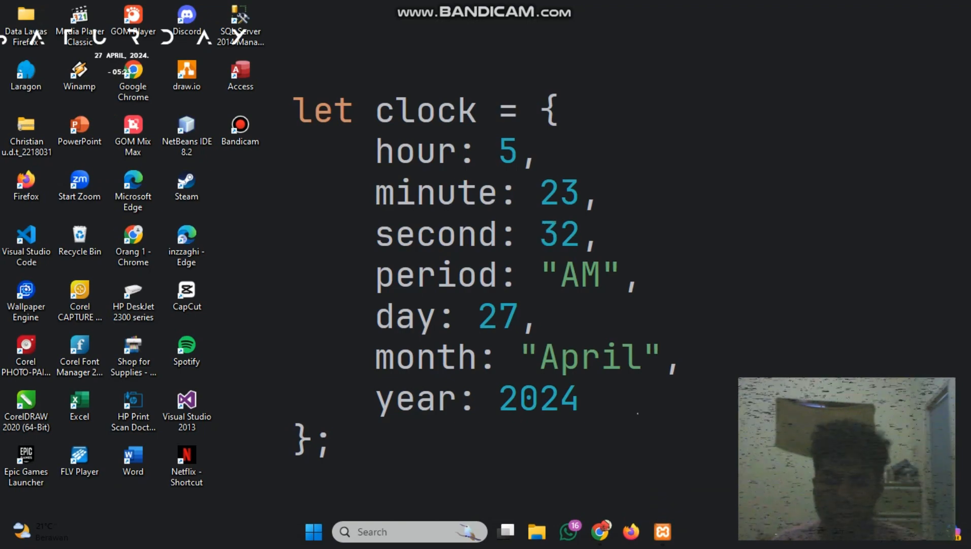
left_click(663, 531)
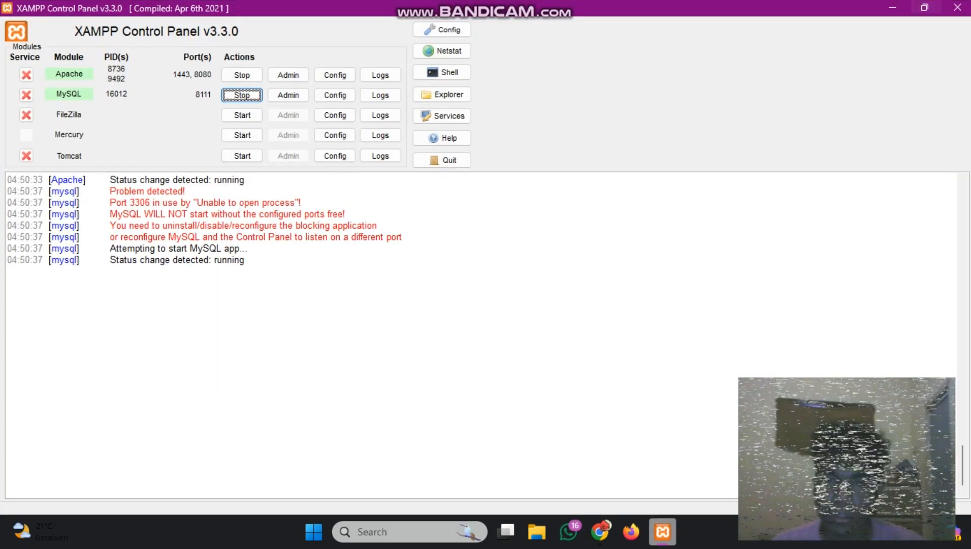
left_click(925, 6)
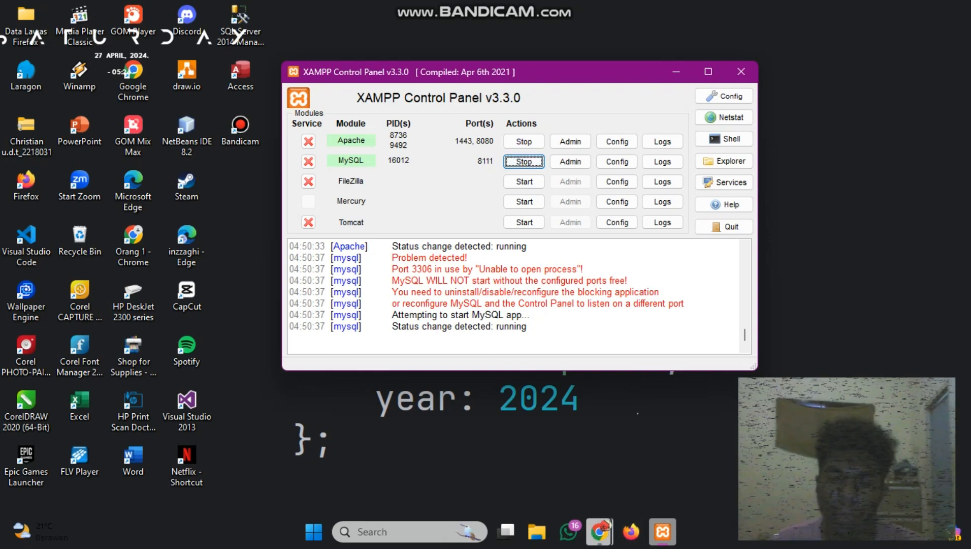
Switch to the Chrome window with phpMyAdmin, view the localhost:8080 XAMPP dashboard in a new tab, and close that tab
left_click(600, 532)
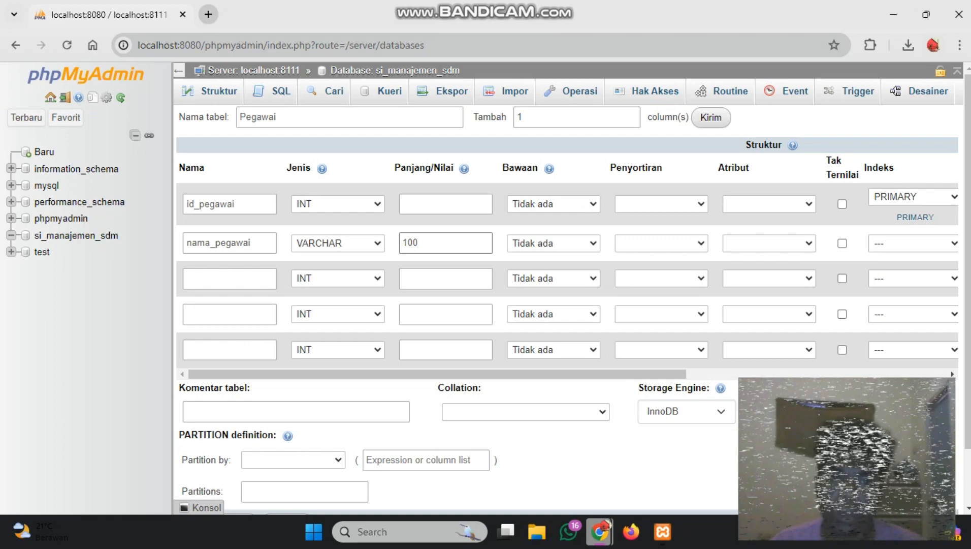
left_click(208, 15)
type("l")
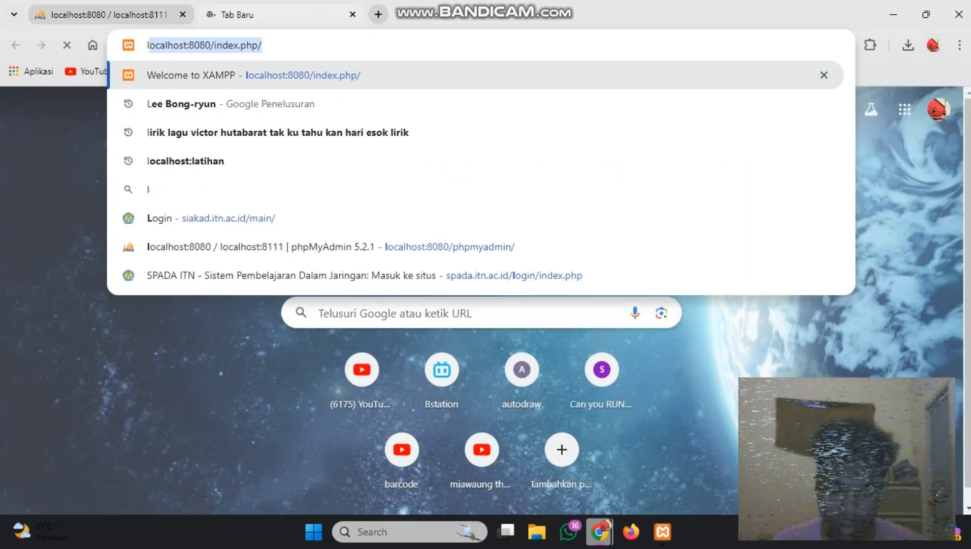
type("ocal")
key("Return")
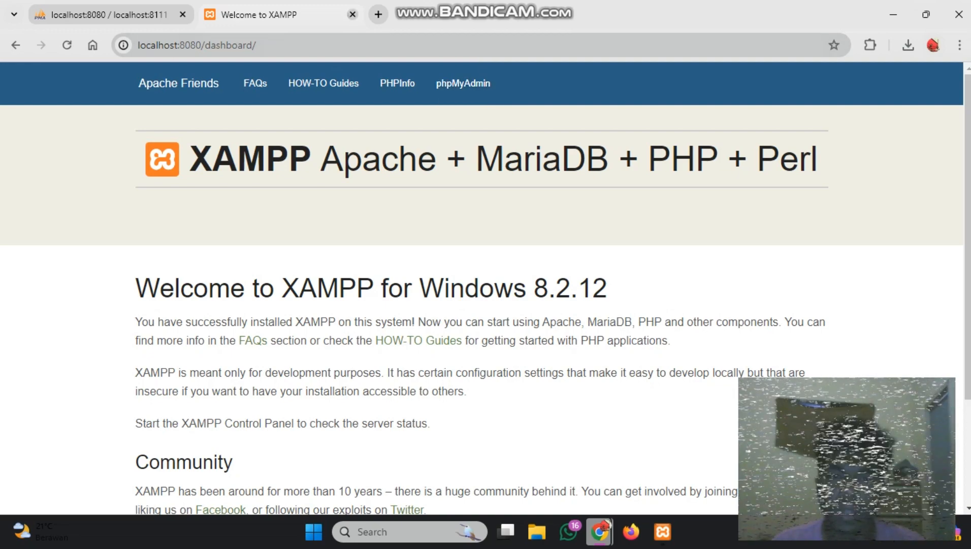
left_click(353, 14)
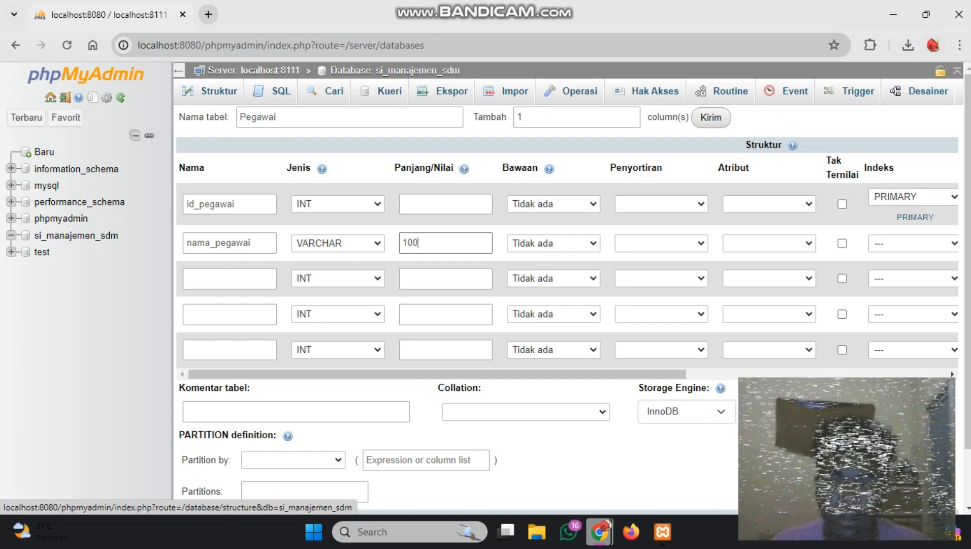
Return to the SPADA assignment window and reread the four required points of the database task
mouse_move(600, 531)
left_click(518, 457)
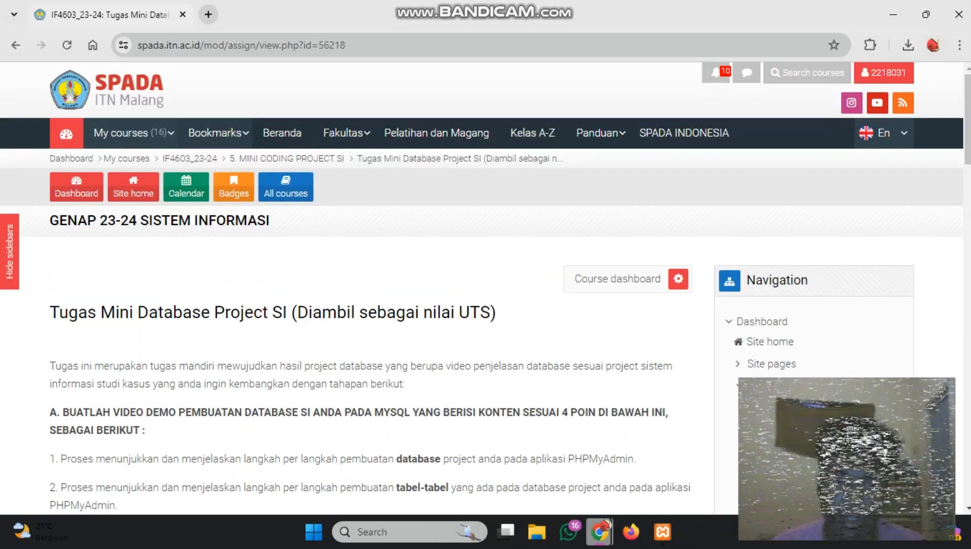
scroll(262, 460, "down", 4)
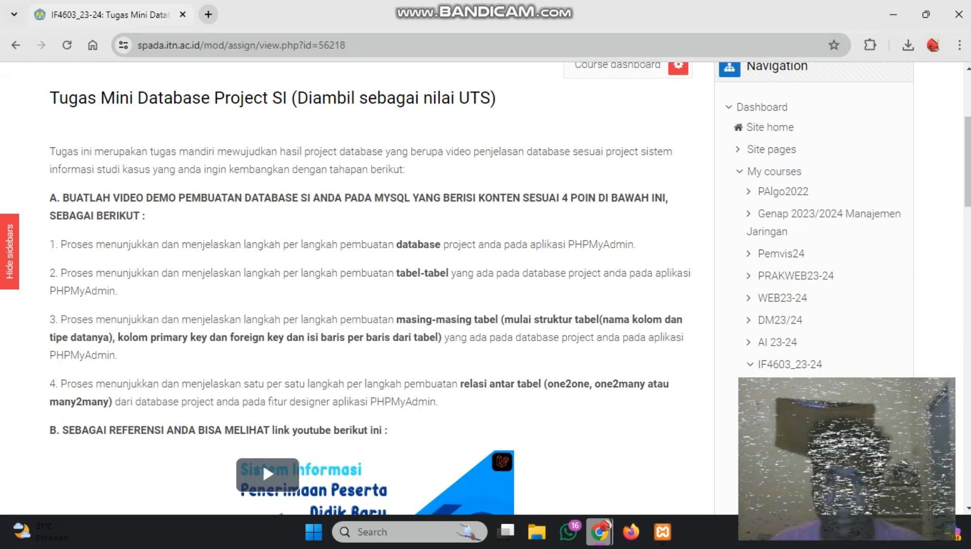
scroll(486, 288, "up", 2)
scroll(486, 289, "down", 2)
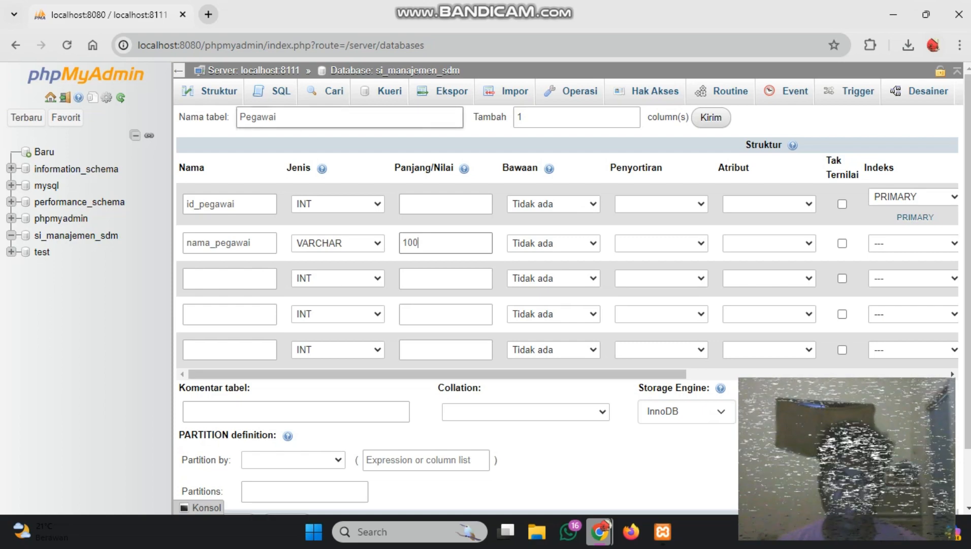
left_click(284, 117)
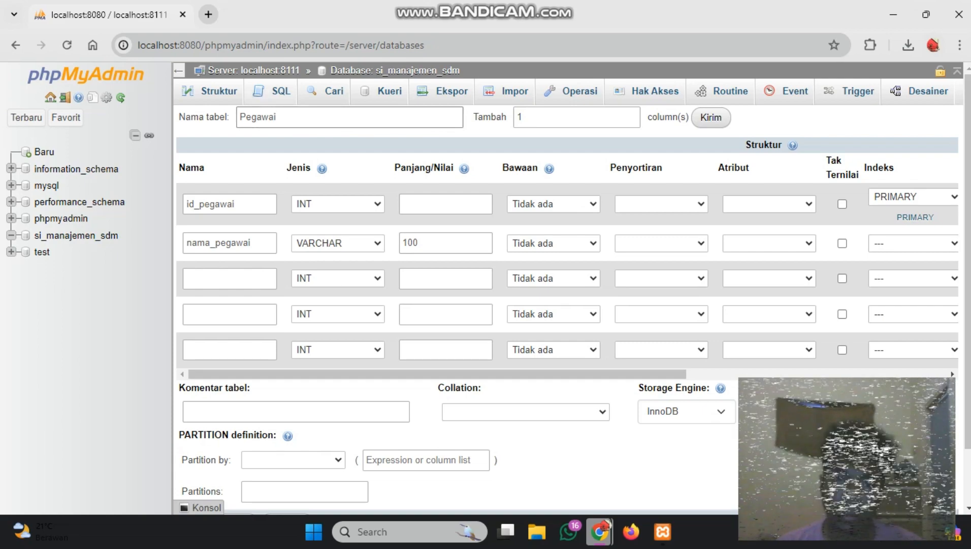
left_click(272, 92)
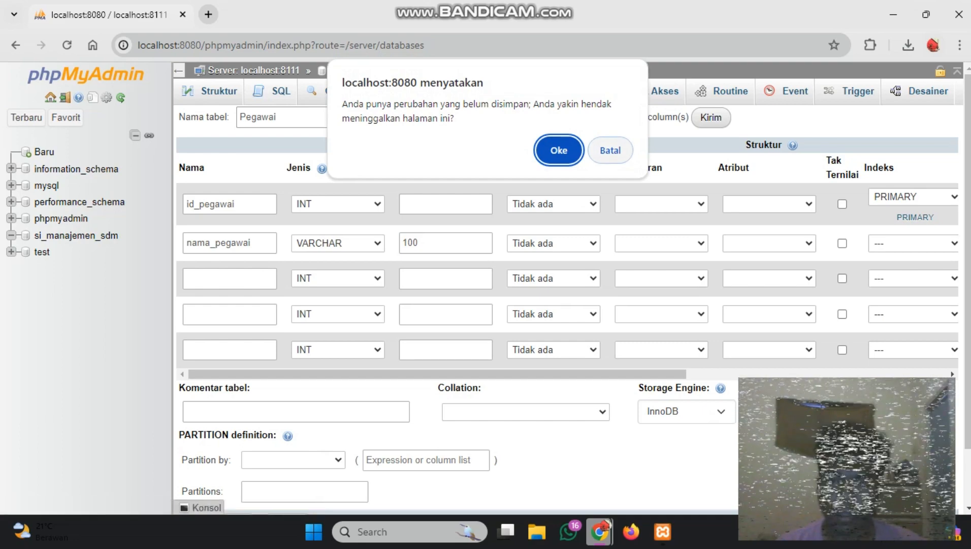
left_click(610, 151)
left_click(219, 92)
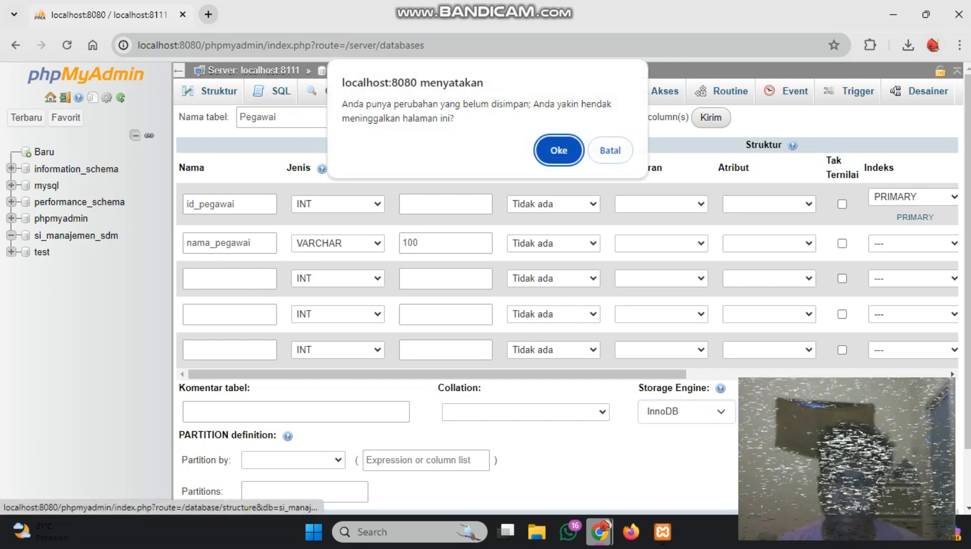
left_click(610, 151)
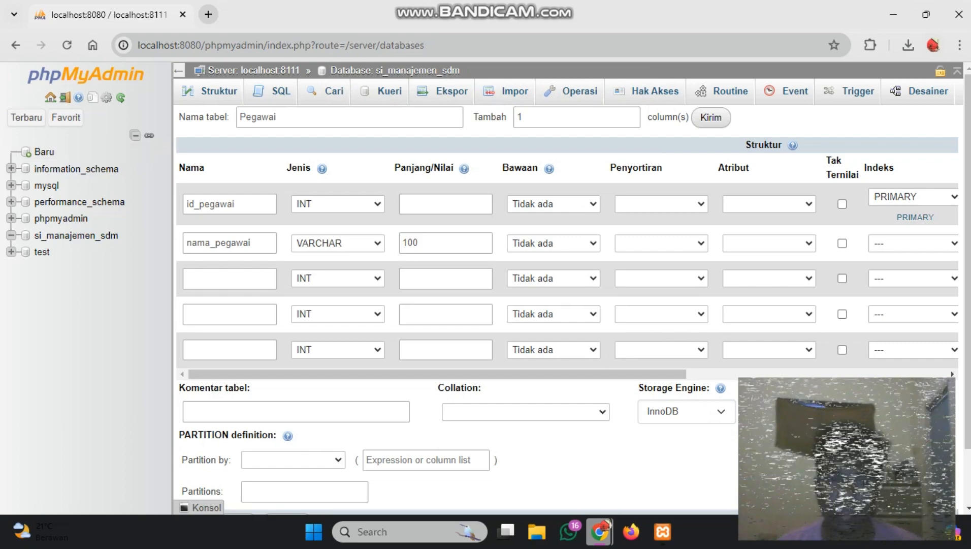
scroll(568, 295, "down", 2)
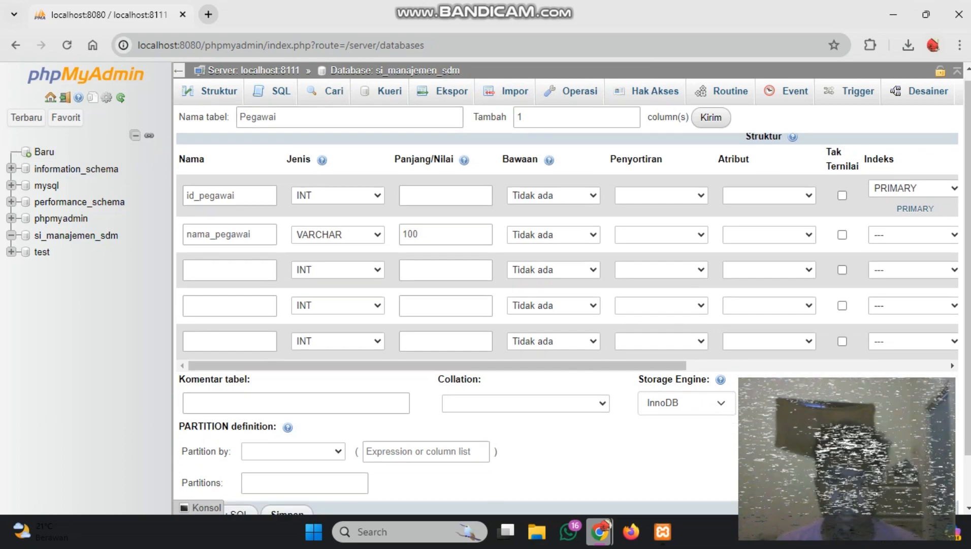
scroll(567, 295, "up", 2)
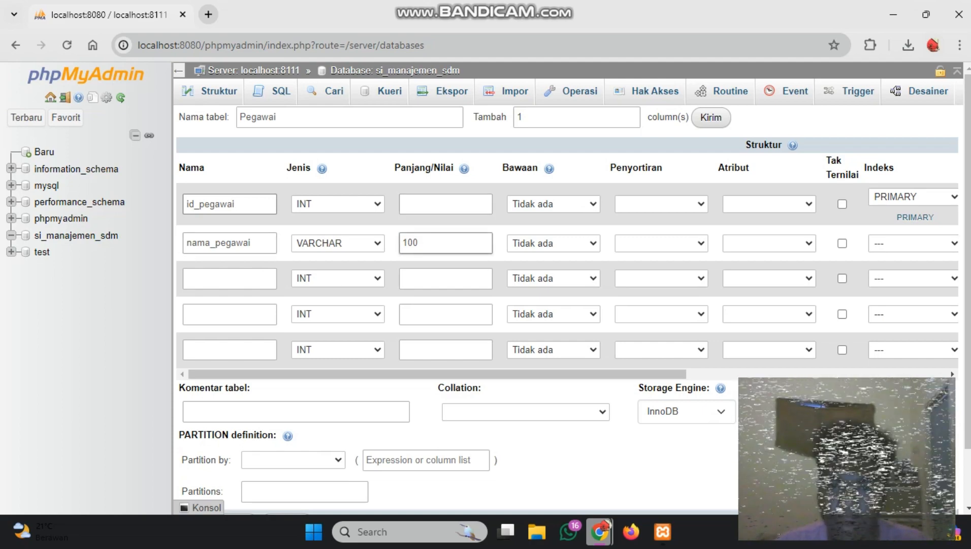
Name the third column of the new Pegawai table departemen
left_click(230, 278)
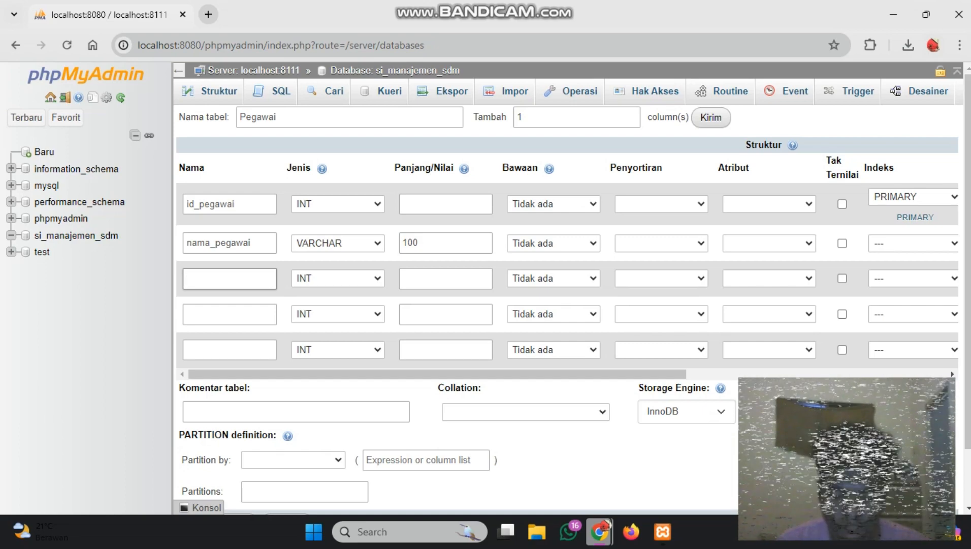
type("dep")
key("BackSpace")
key("BackSpace")
key("BackSpace")
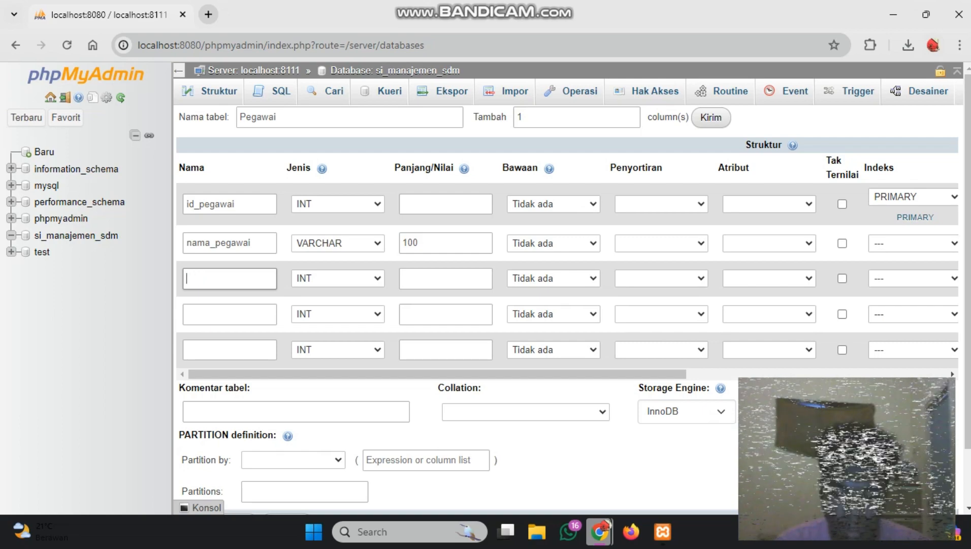
type("depa")
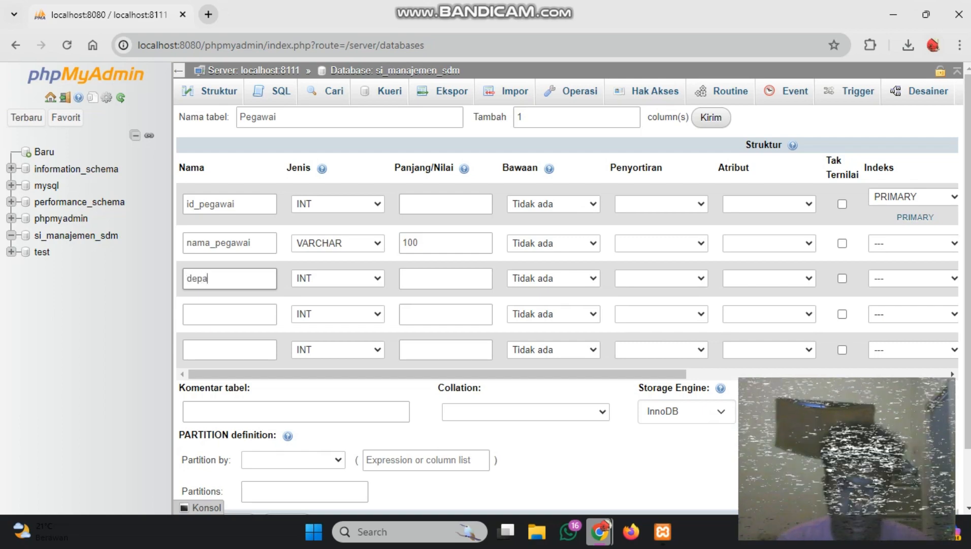
type("rtemen")
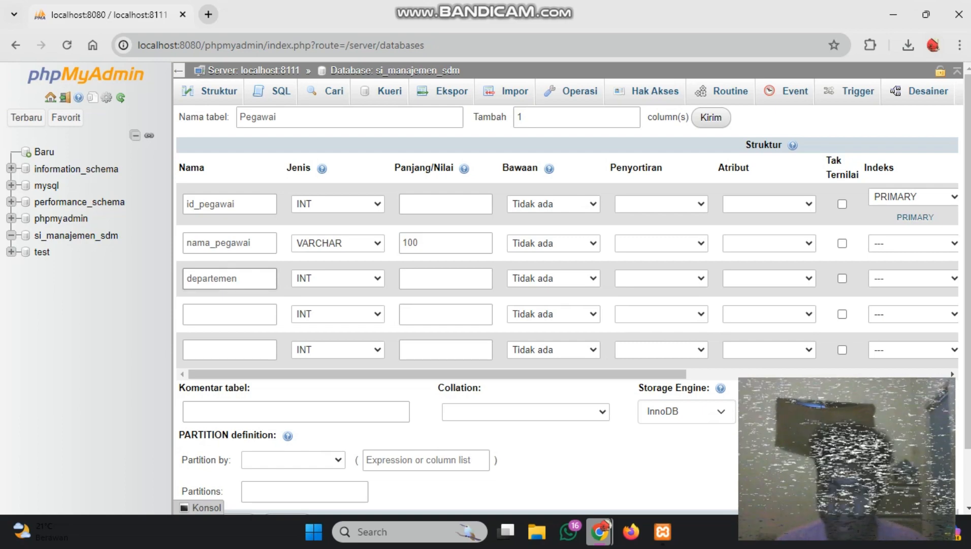
Set the departemen column's data type to VARCHAR with a length of 100
left_click(338, 278)
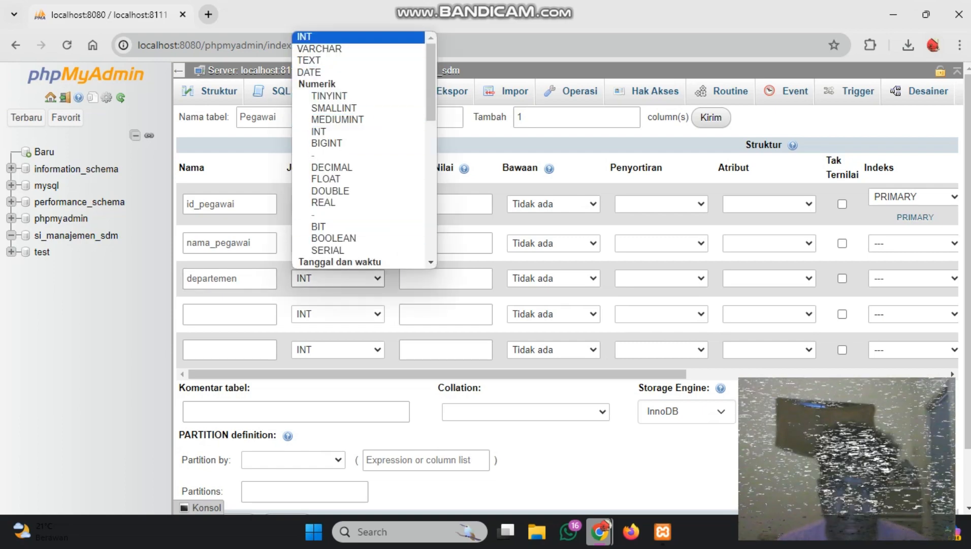
key("Return")
left_click(436, 278)
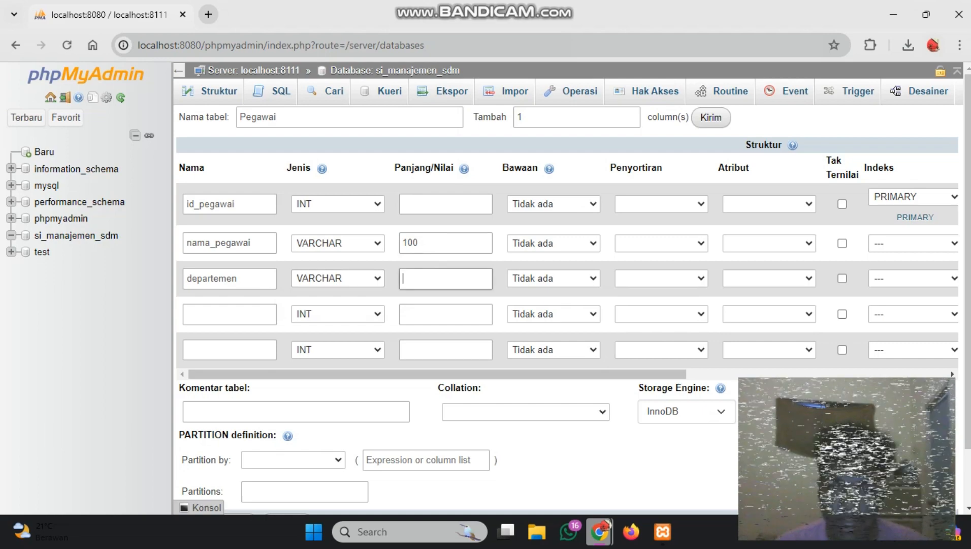
type("100")
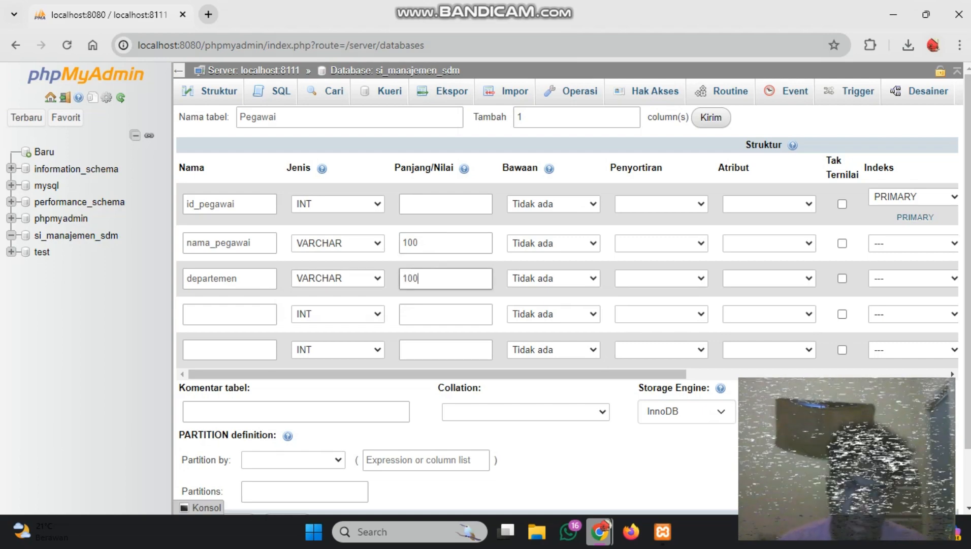
Name the fourth column of the new Pegawai table nama_jabatan
left_click(230, 314)
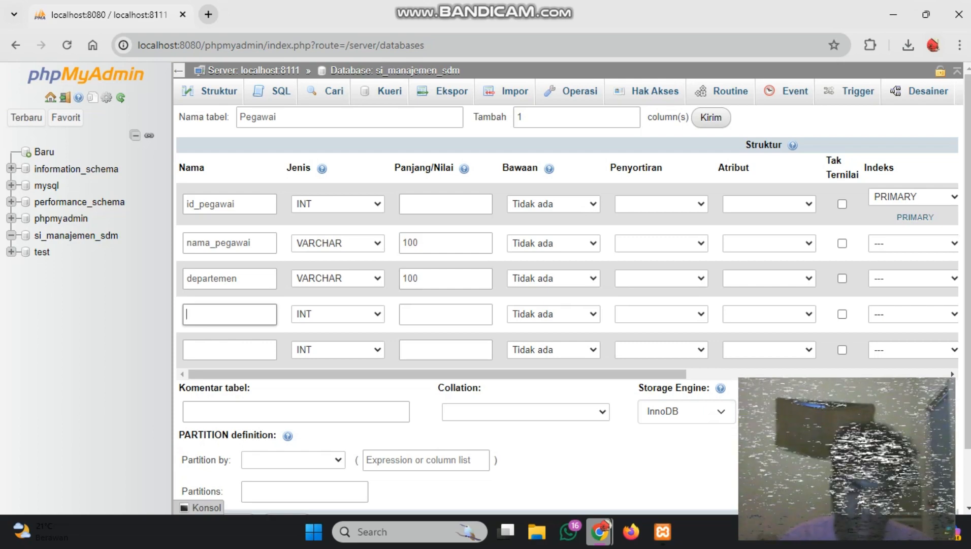
type("ga")
key("BackSpace")
key("BackSpace")
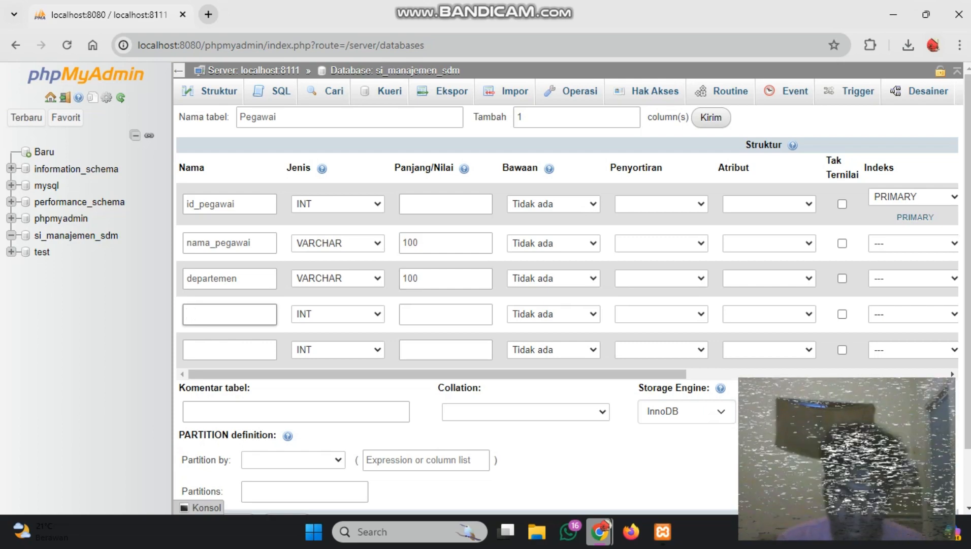
type("nama_jabatan")
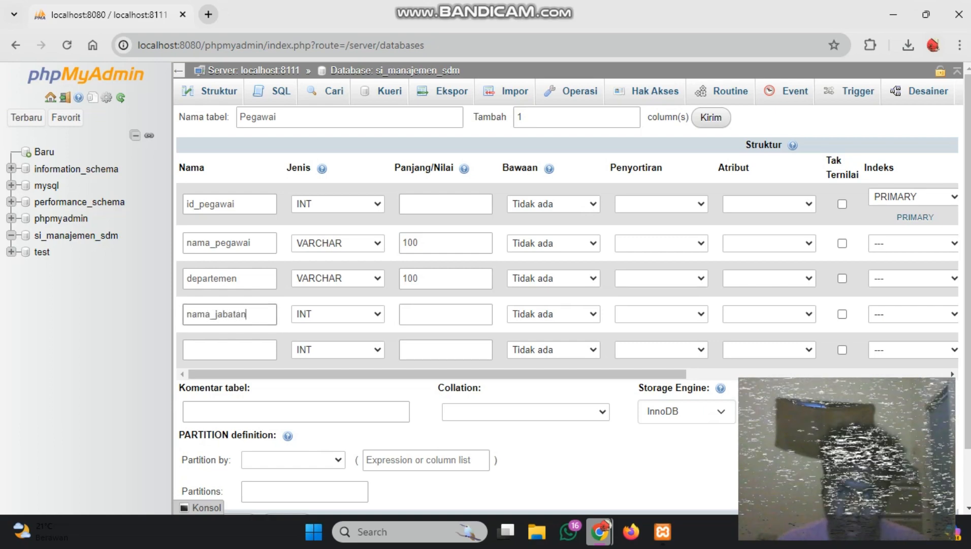
Set the nama_jabatan column's data type to VARCHAR with a length of 100
left_click(338, 314)
key("Return")
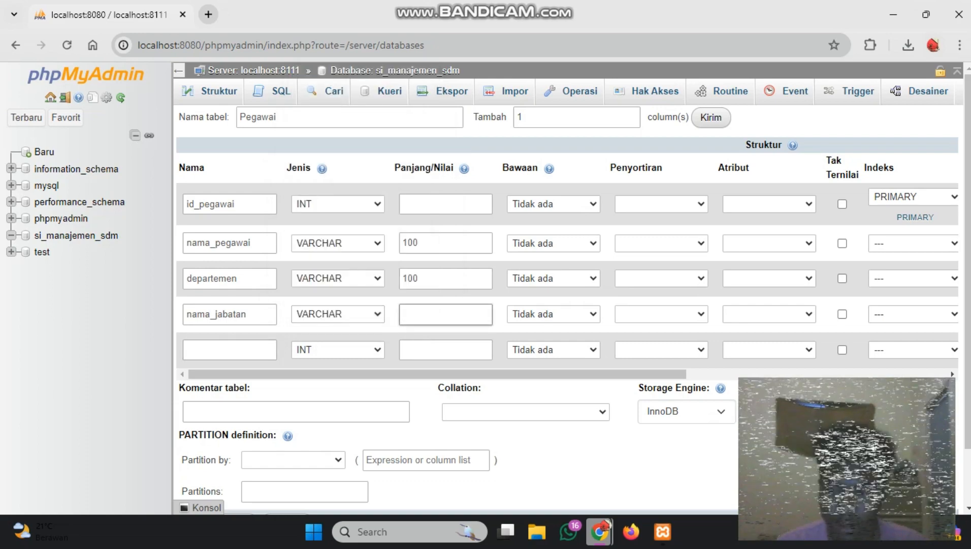
type("100")
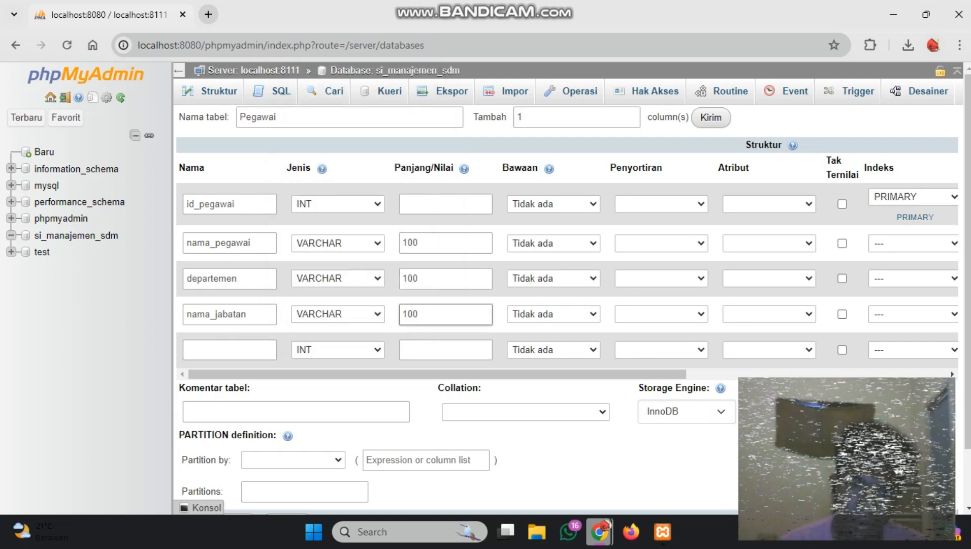
Name the fifth column of the Pegawai table id_gaji with the data type INT
left_click(230, 350)
type("id")
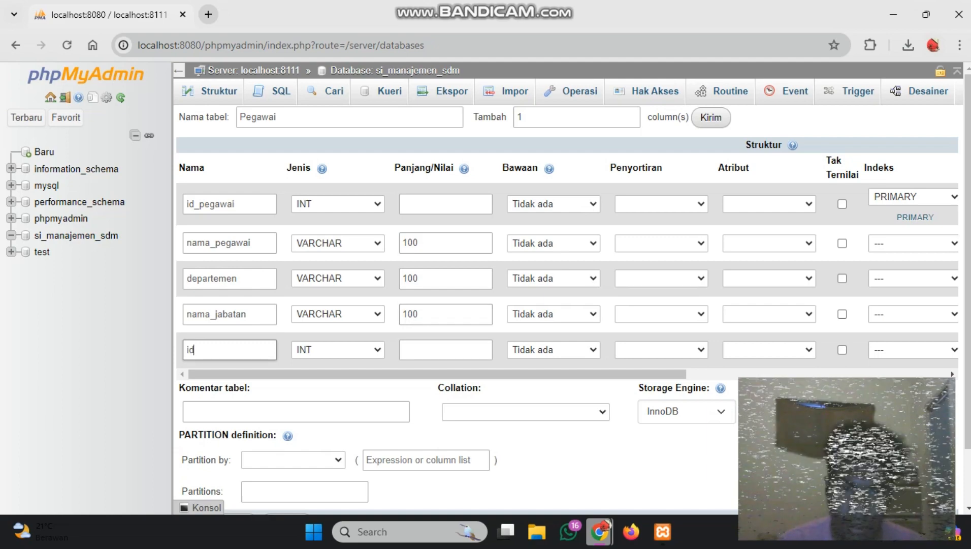
type("_gaji")
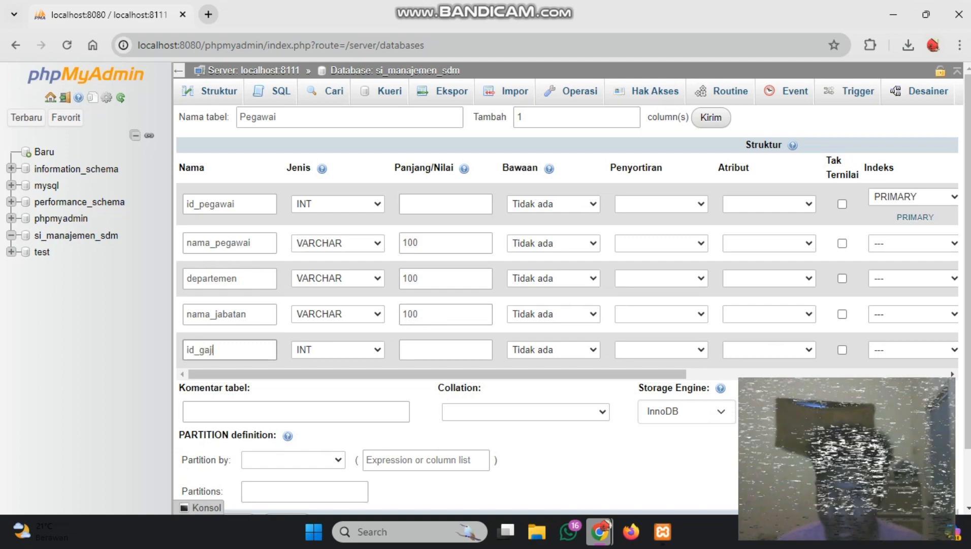
left_click(338, 350)
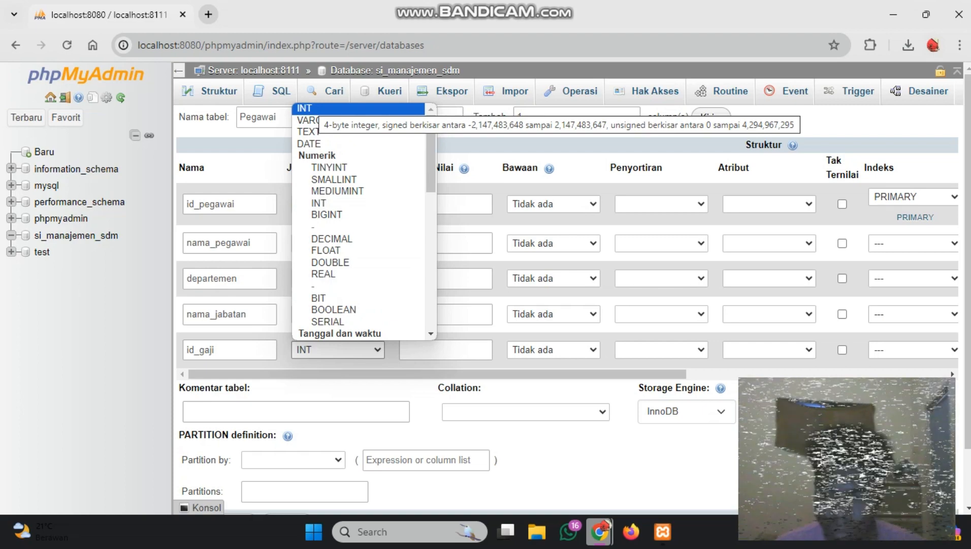
key("Return")
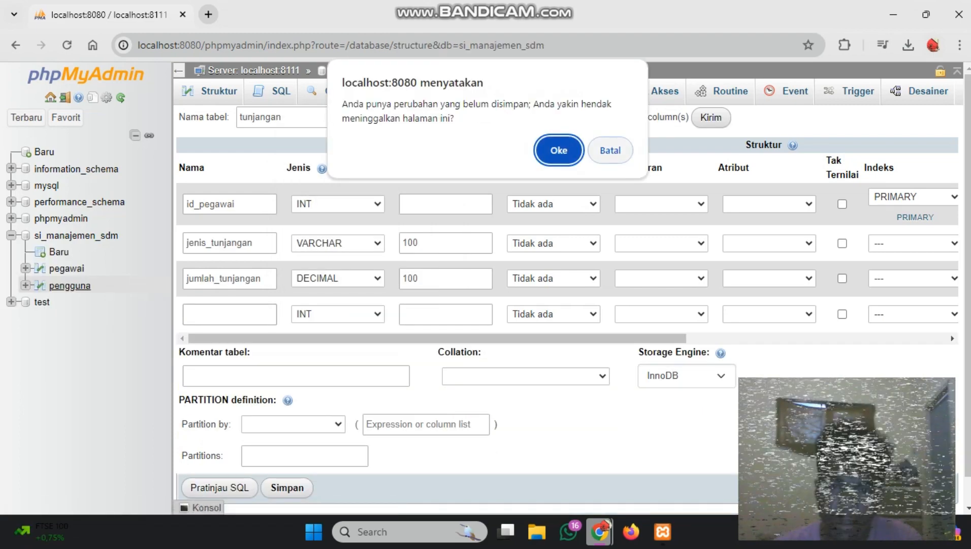
key("Escape")
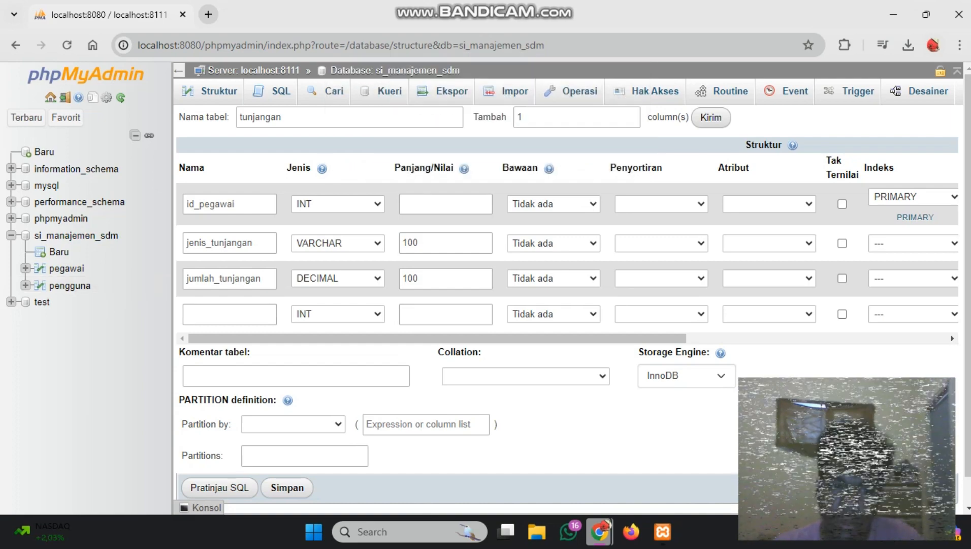
left_click(70, 285)
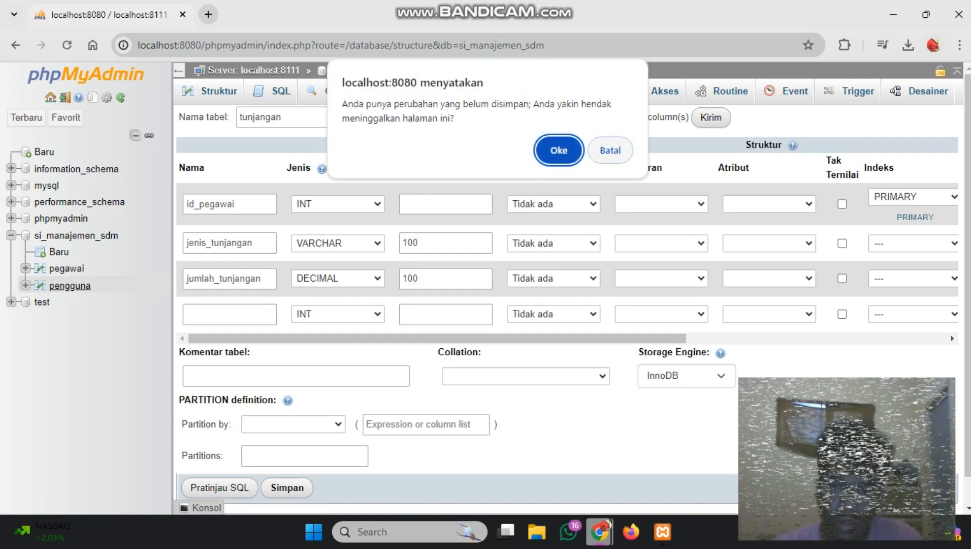
left_click(610, 151)
Rename the first column of the new tunjangan table to id_gaji
left_click(229, 315)
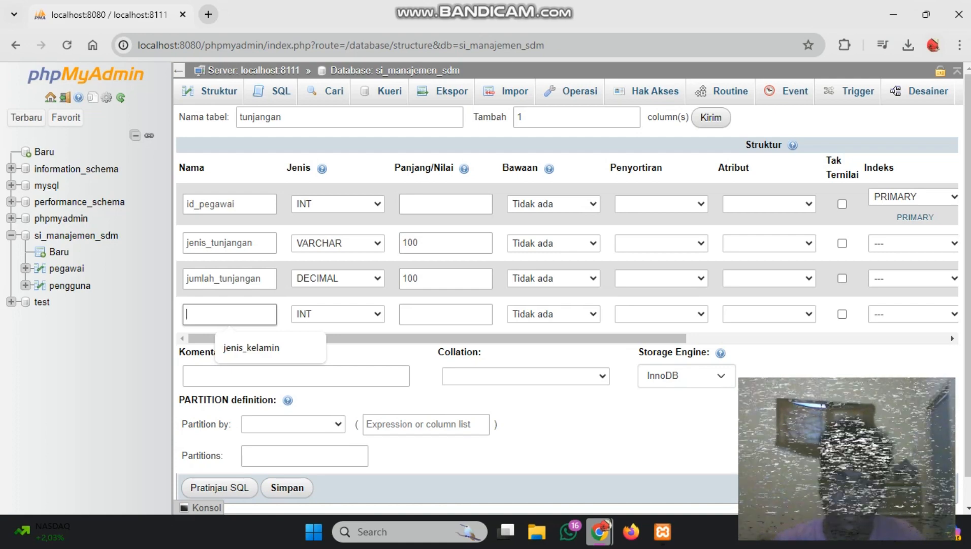
left_click_drag(236, 204, 199, 204)
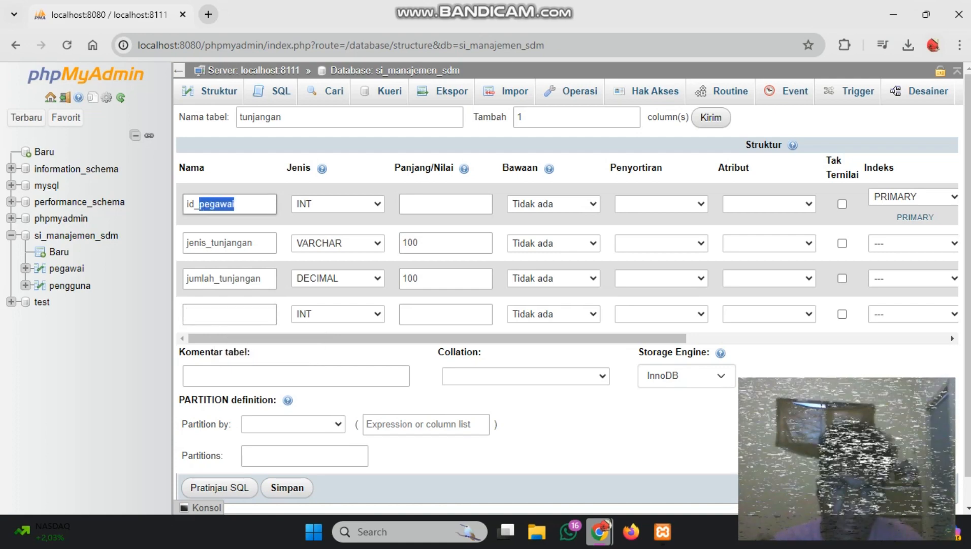
type("gaji")
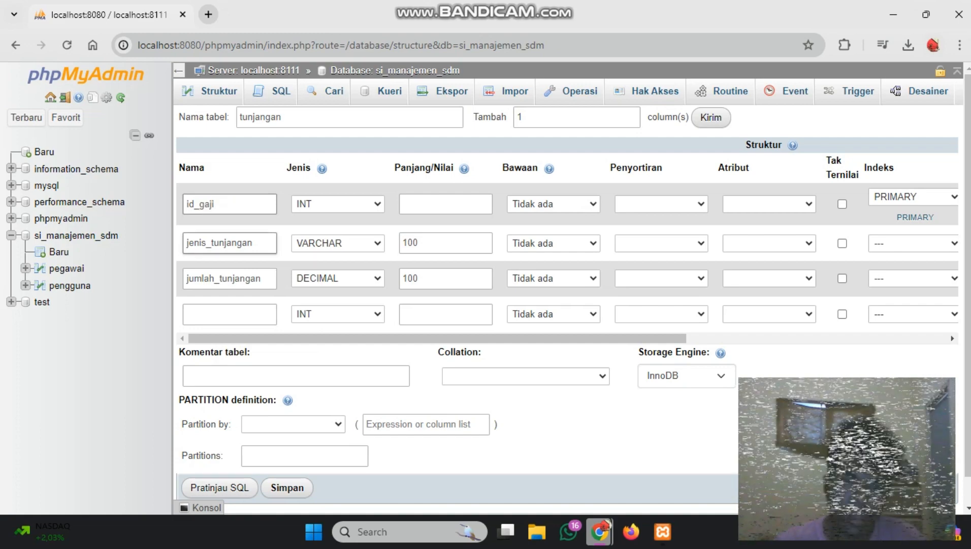
Add 2 more columns to the new tunjangan table's definition
left_click(230, 314)
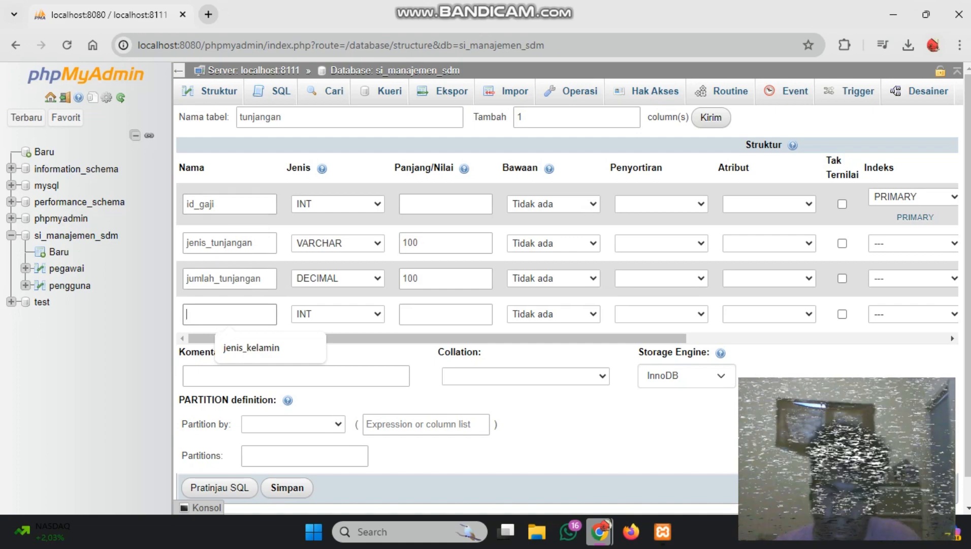
scroll(574, 295, "down", 1)
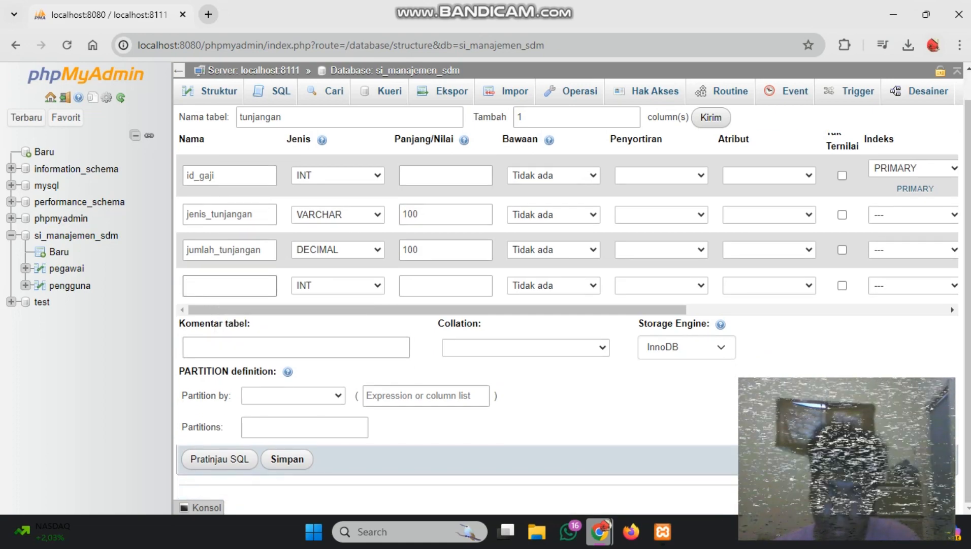
scroll(567, 295, "up", 1)
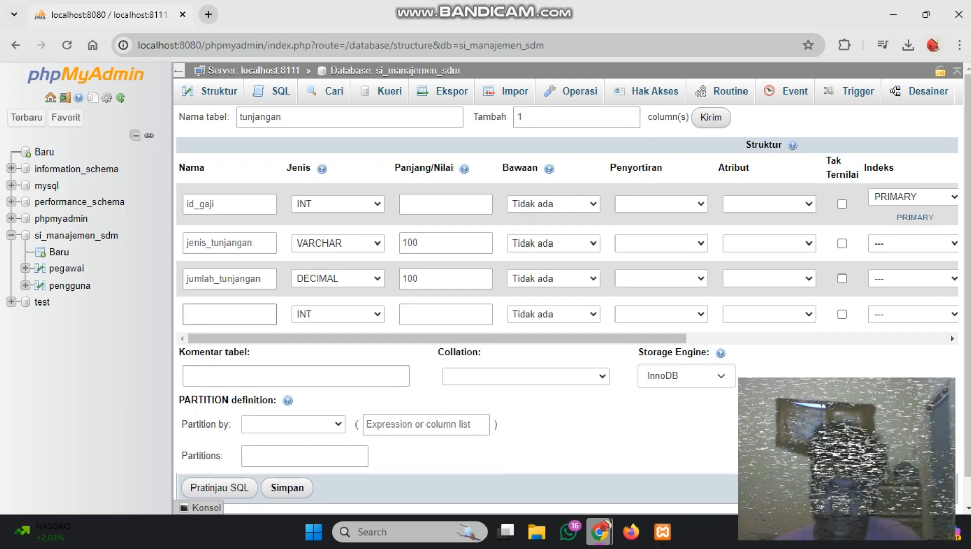
left_click(631, 121)
left_click(615, 117)
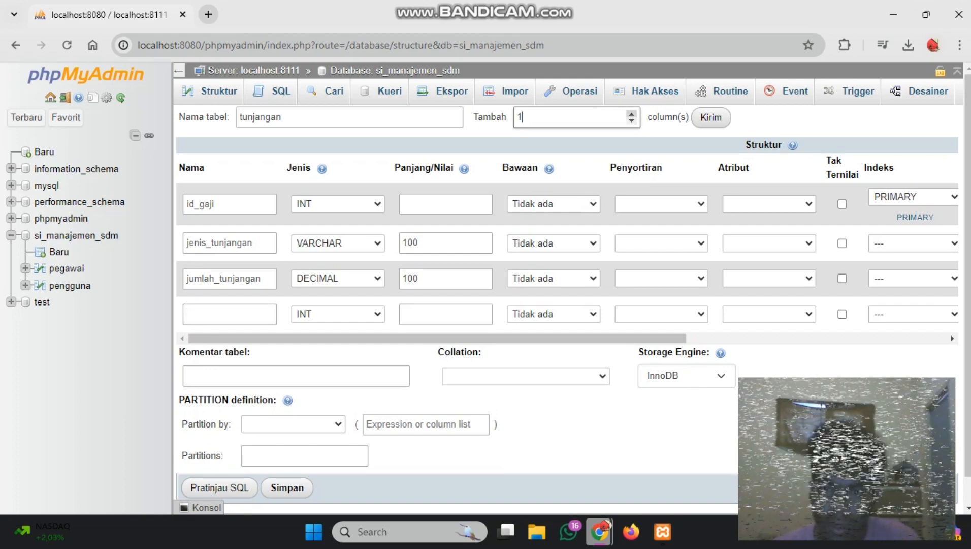
key("BackSpace")
type("2")
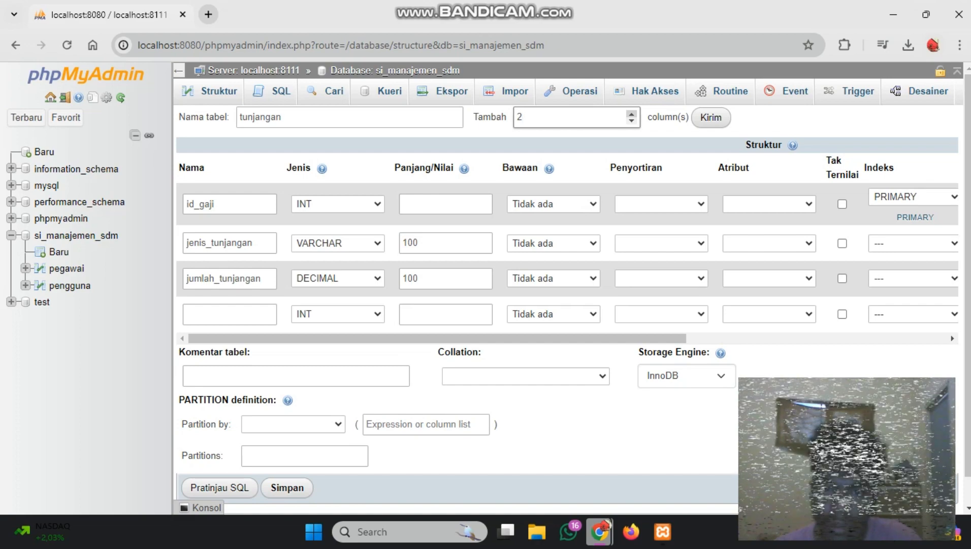
key("Return")
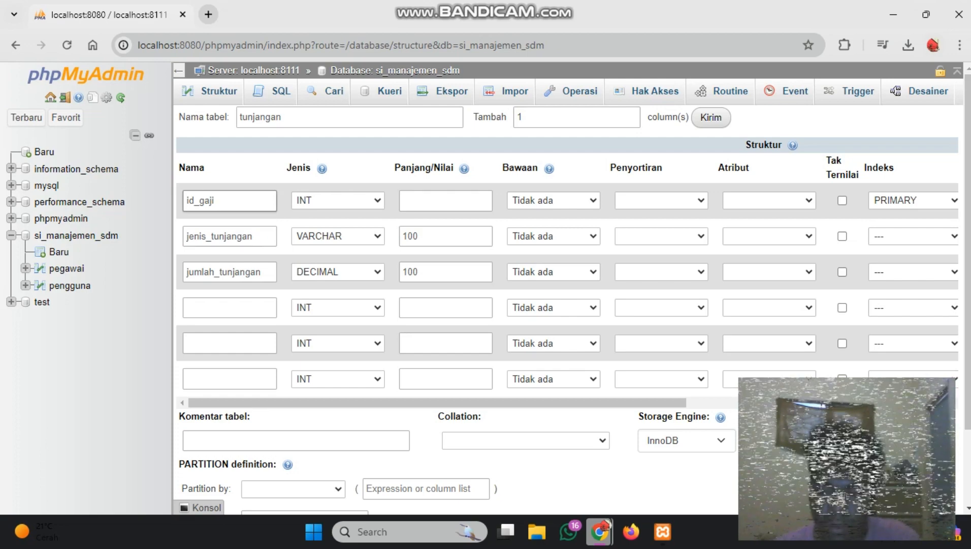
Rename the tunjangan table's first column, which is the primary key, to id_tunjangan
key("BackSpace")
key("BackSpace")
key("BackSpace")
key("BackSpace")
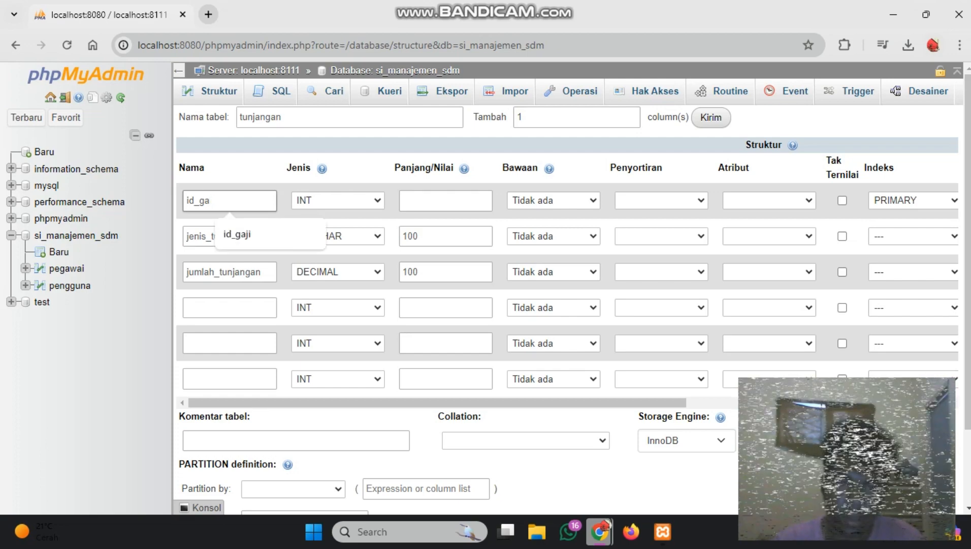
type("tunjangan")
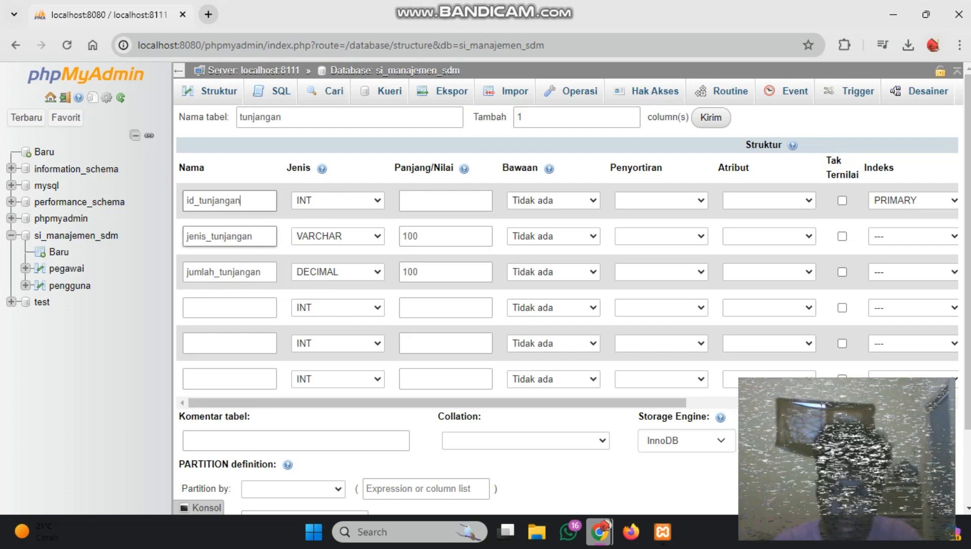
Rename the tunjangan table's second column to id_pegawai and change its data type to INT
double_click(219, 236)
type("id")
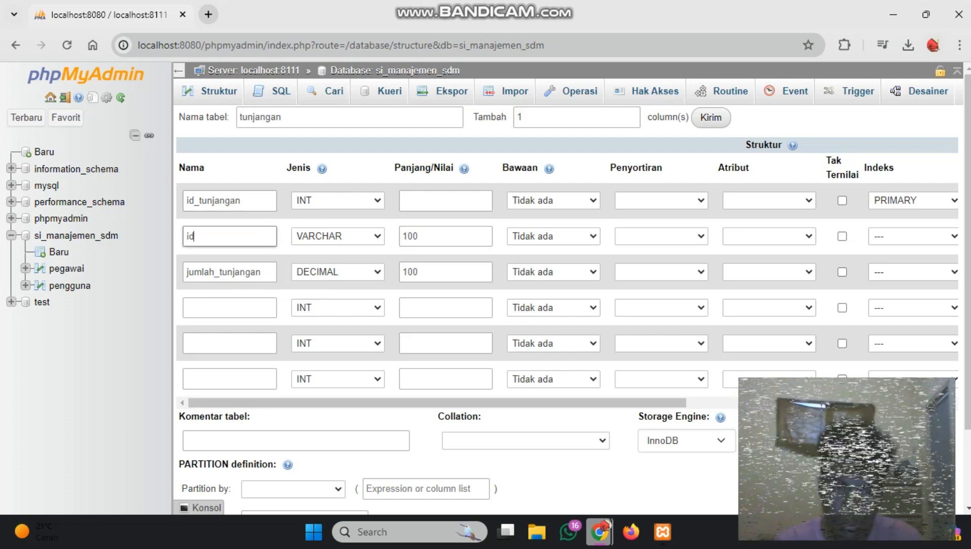
type("_pegawai")
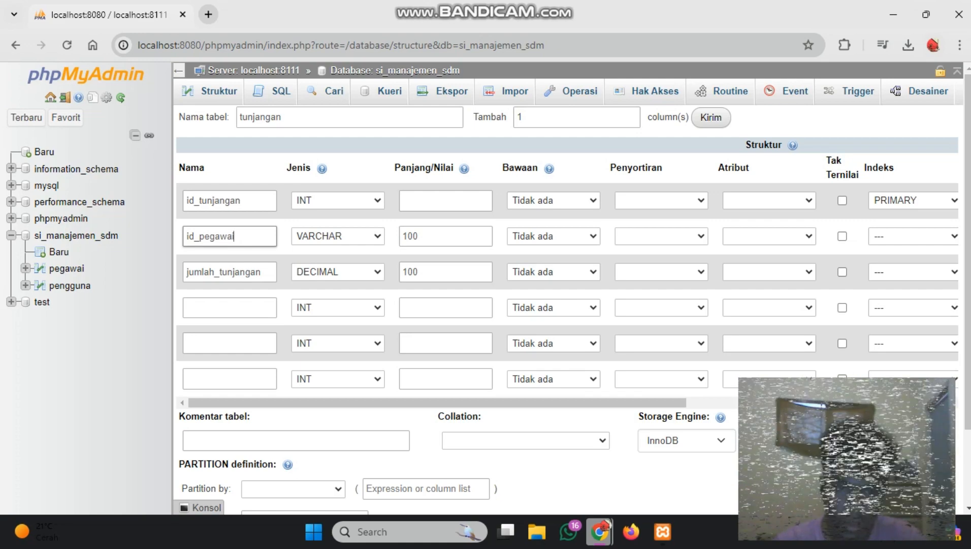
left_click(338, 236)
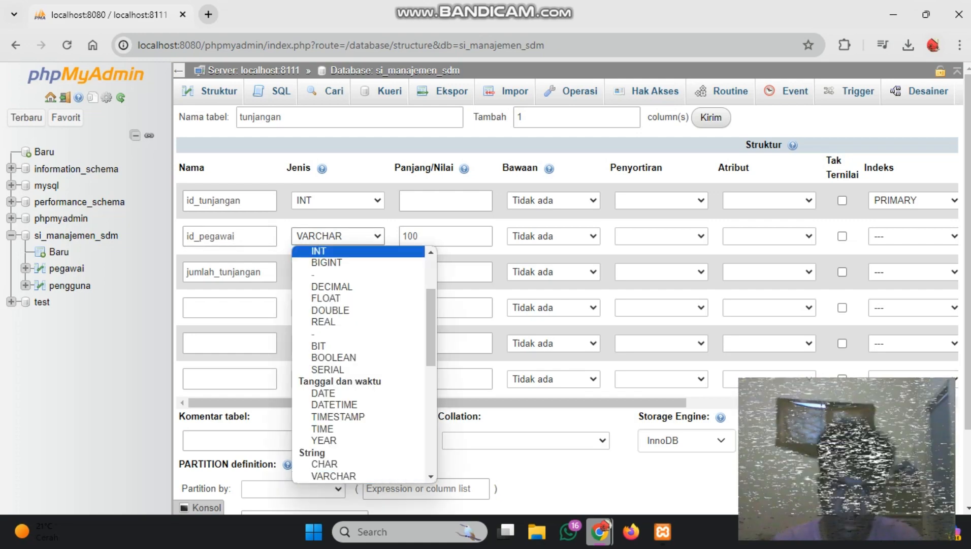
left_click(319, 252)
Rename the tunjangan table's third column to jenis_tunjangan and change its data type to VARCHAR
double_click(261, 271)
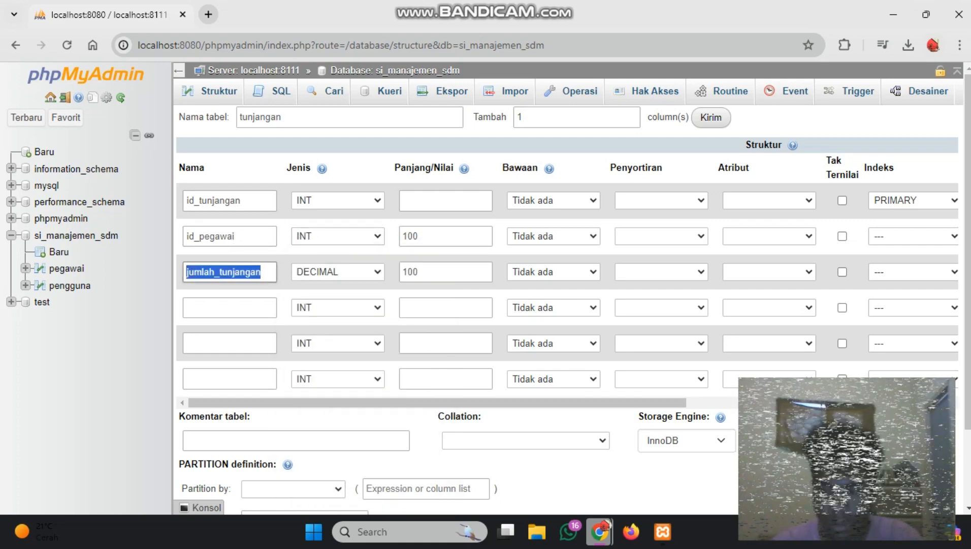
type("jenis_")
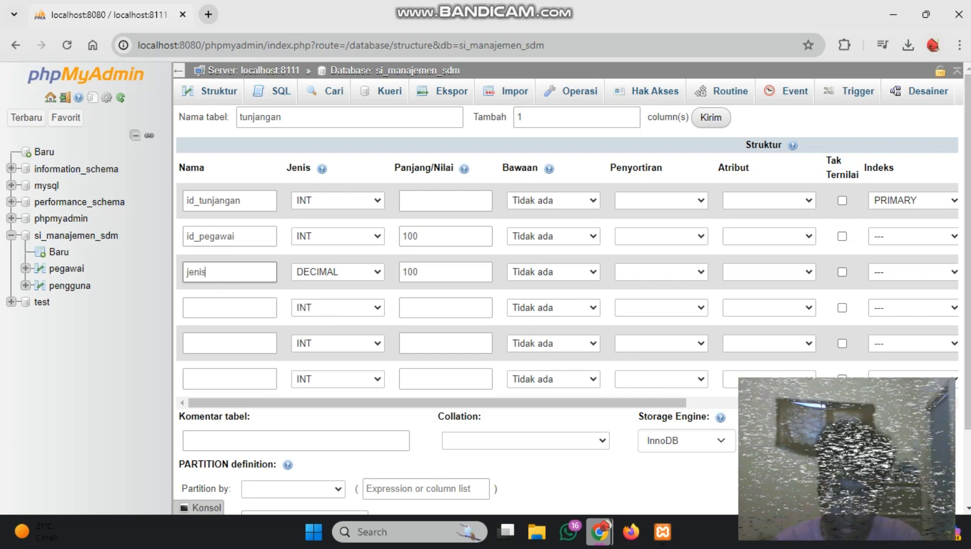
type("tunjangan")
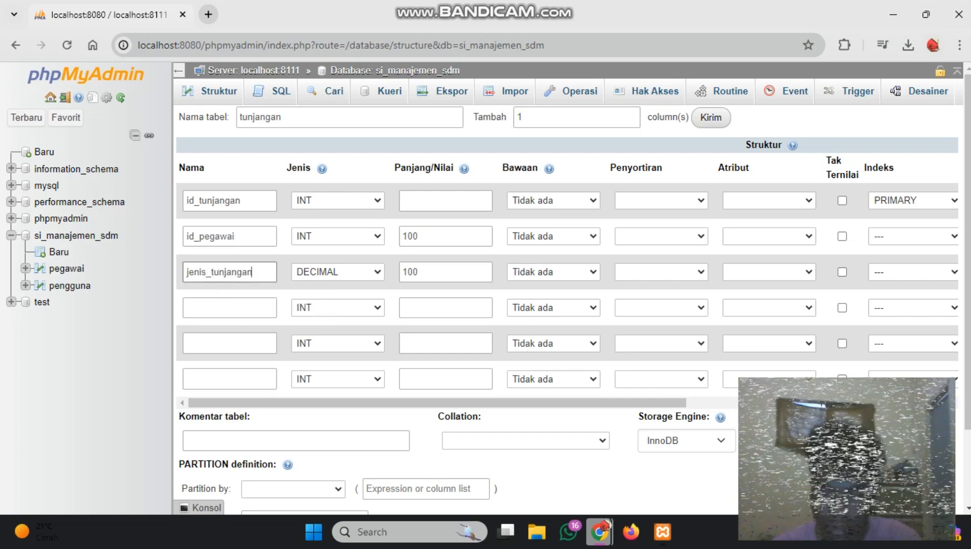
left_click(338, 272)
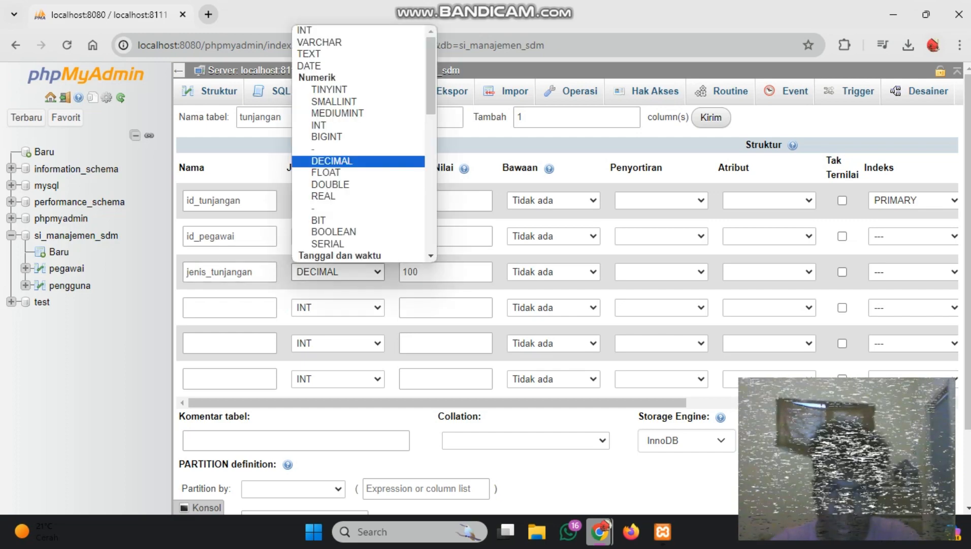
left_click(321, 43)
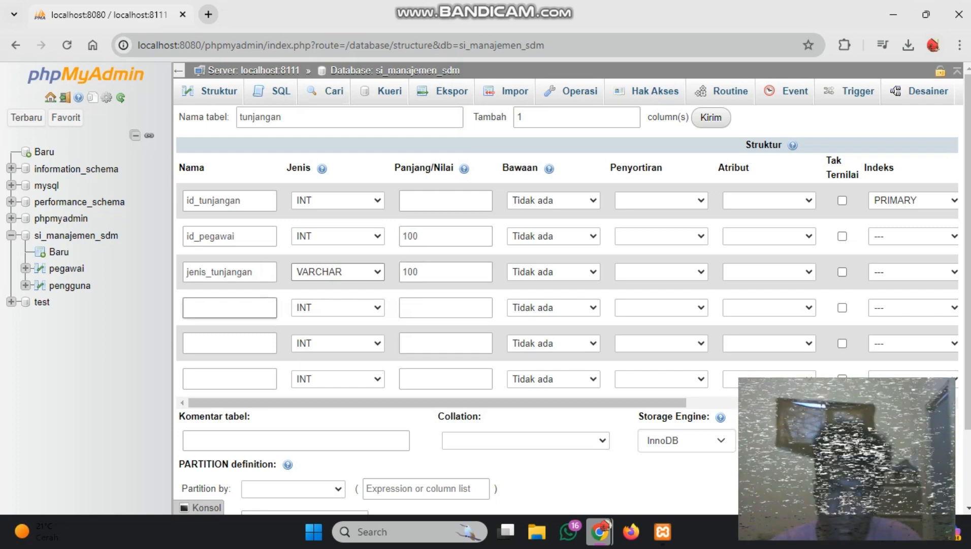
Name the tunjangan table's fourth column jumlah_tunjangan and set its data type to DECIMAL
left_click(241, 308)
type("jumlah")
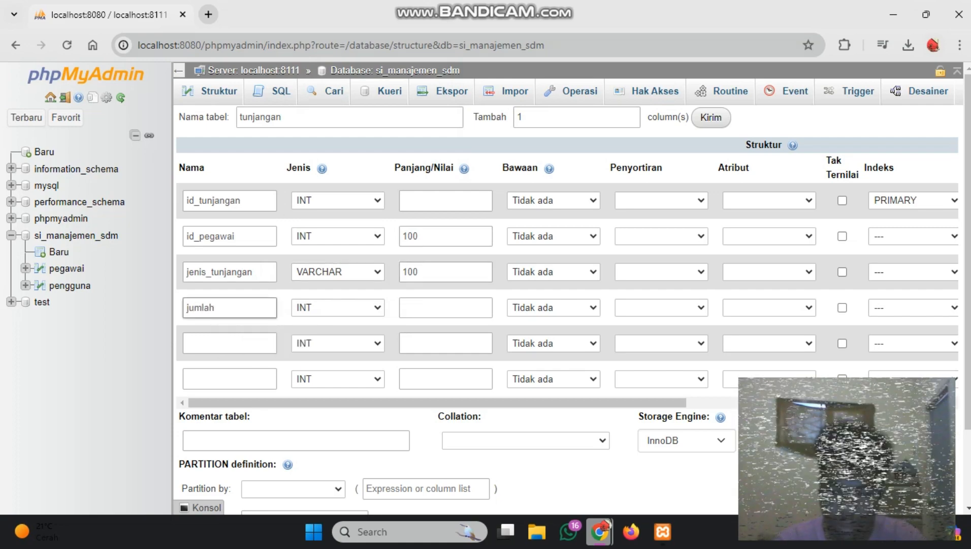
type("_tunjangan")
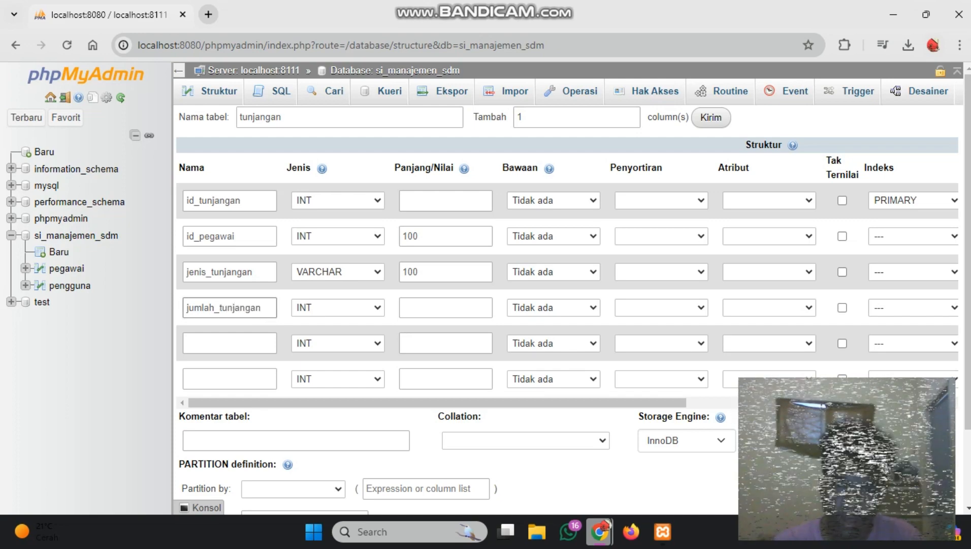
left_click(337, 308)
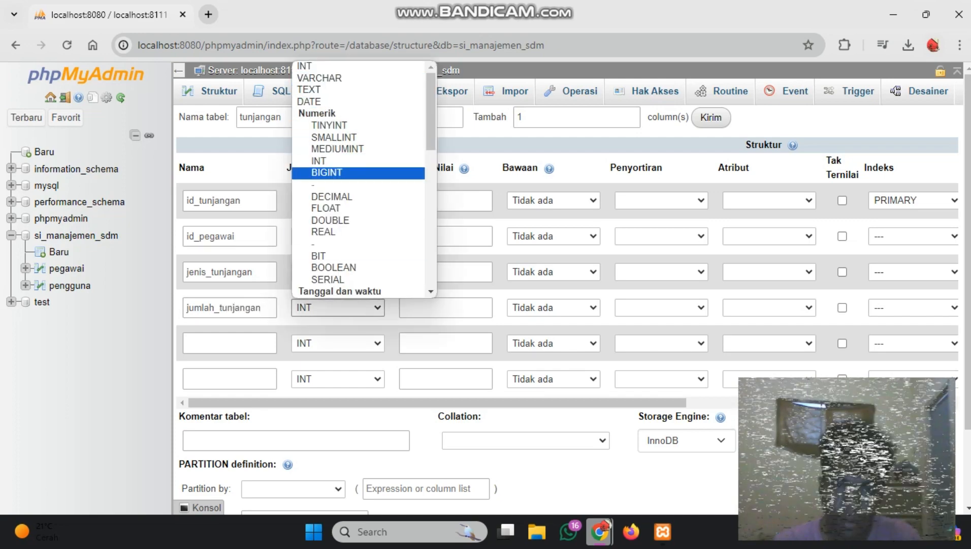
left_click(332, 196)
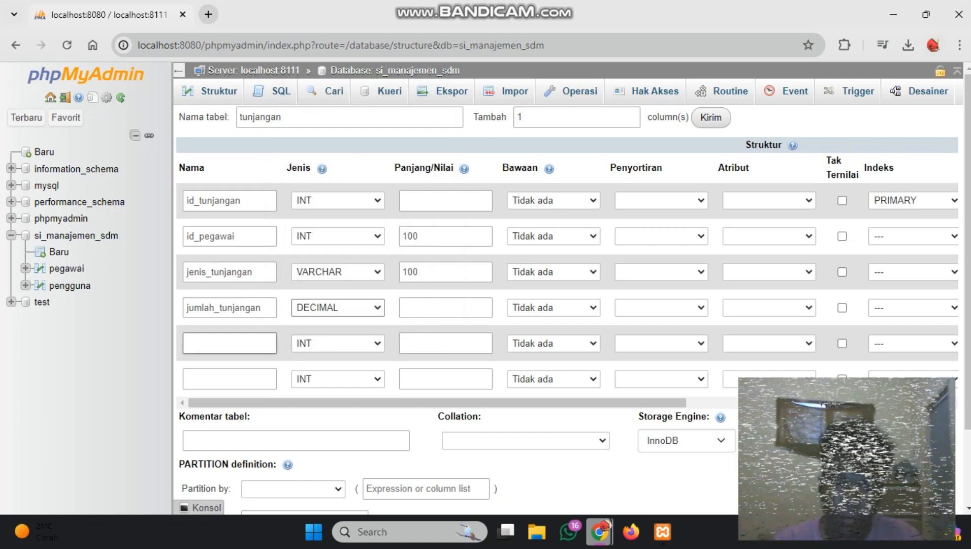
Set the length of the jumlah_tunjangan column to 15
left_click(445, 308)
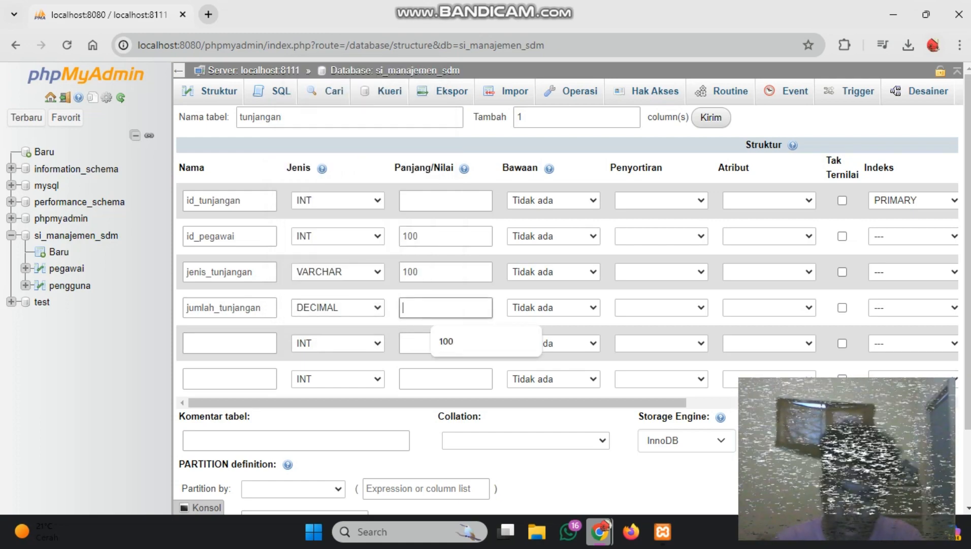
type("10,2")
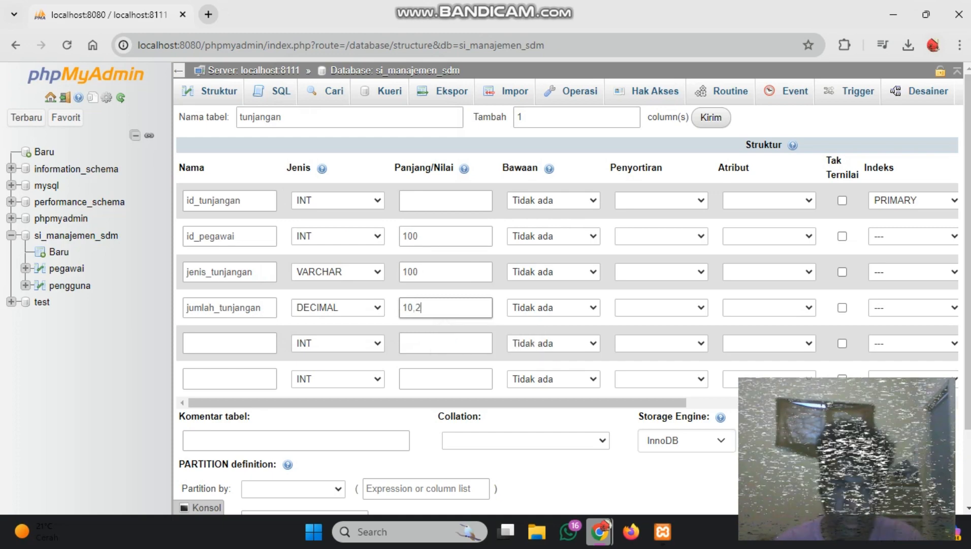
key("BackSpace")
key("BackSpace")
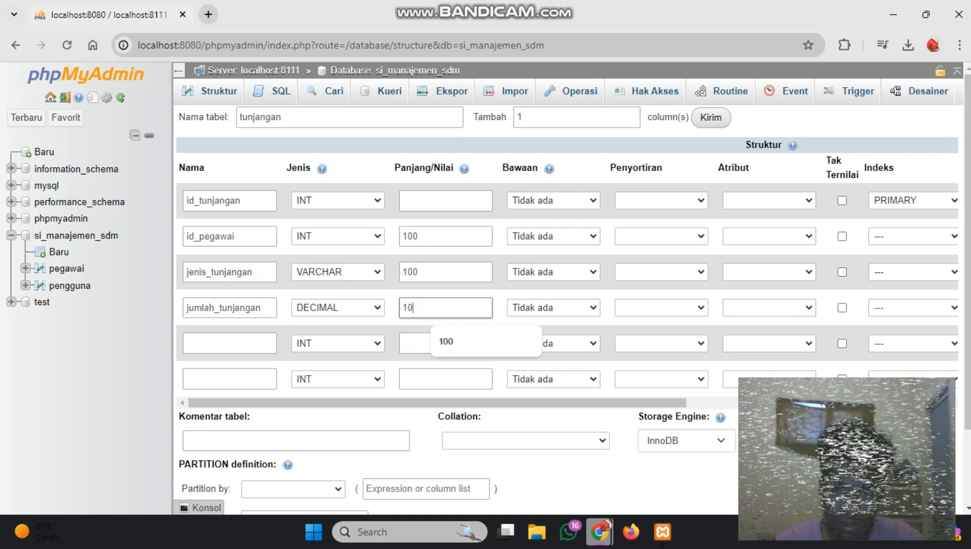
key("BackSpace")
key("BackSpace")
type("20")
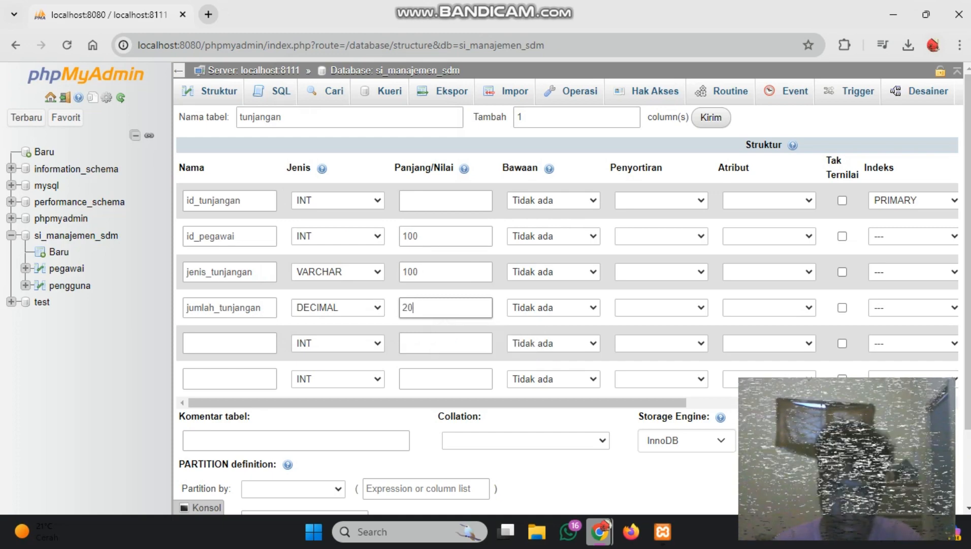
key("BackSpace")
key("BackSpace")
type("10,2")
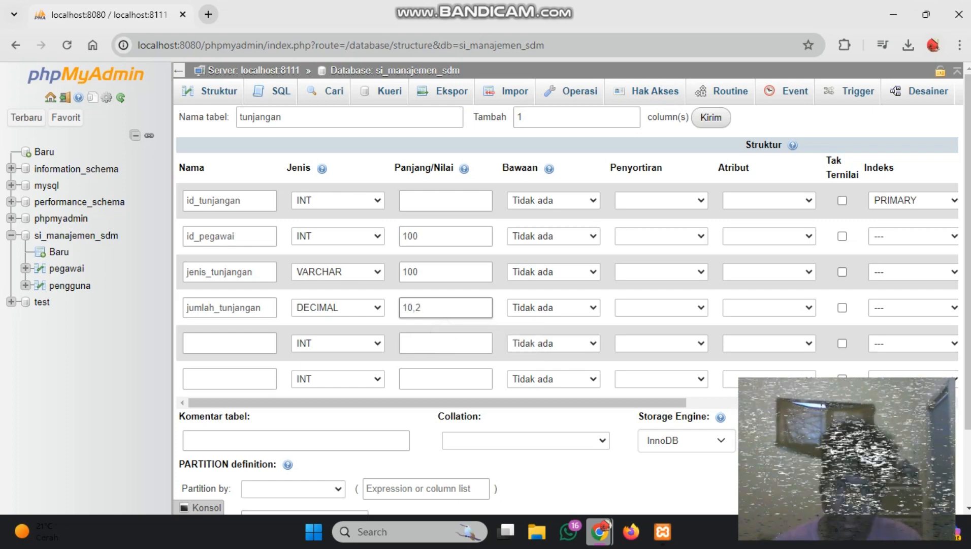
key("BackSpace")
key("BackSpace")
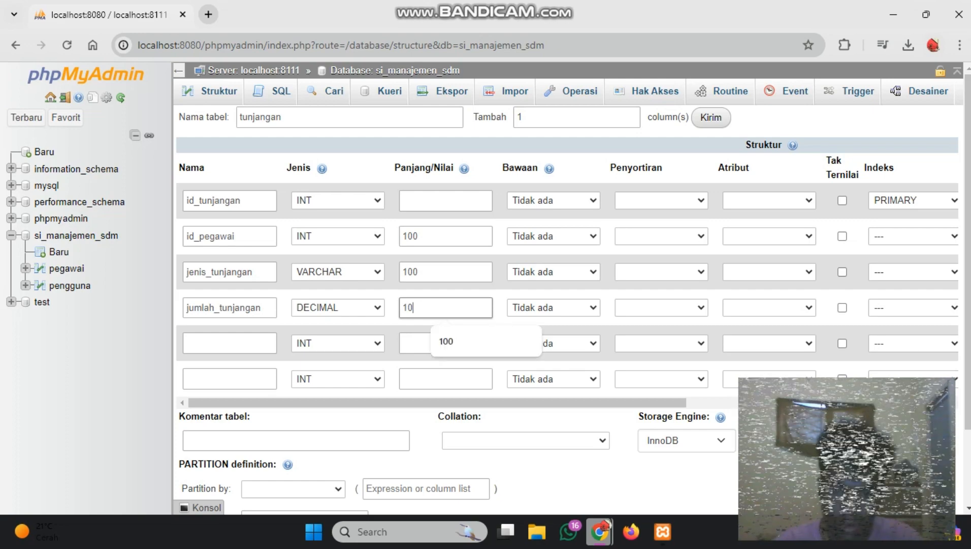
key("BackSpace")
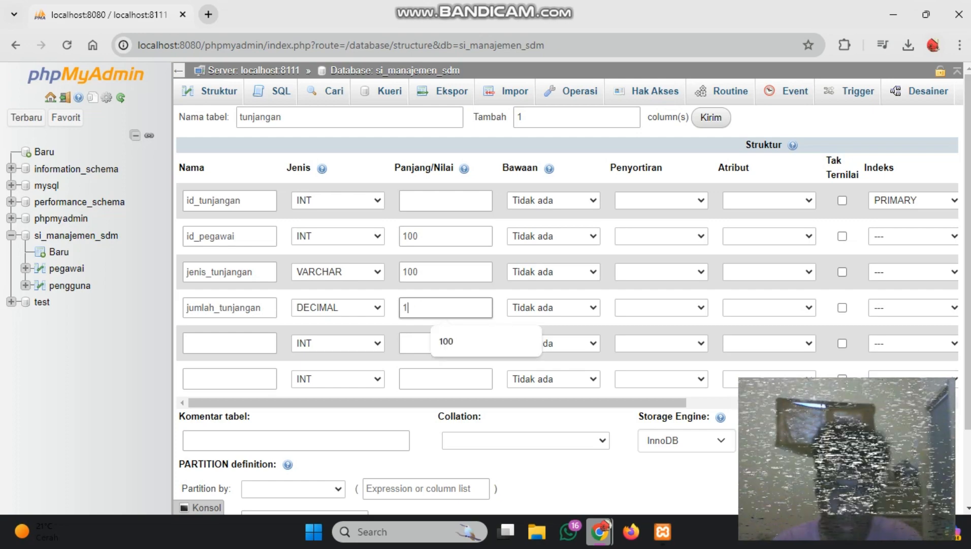
type("5")
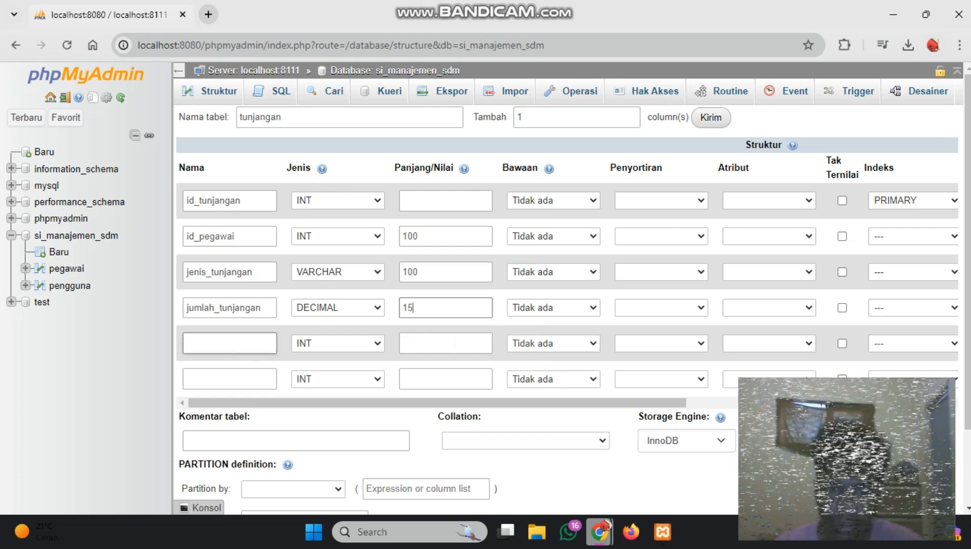
left_click(230, 343)
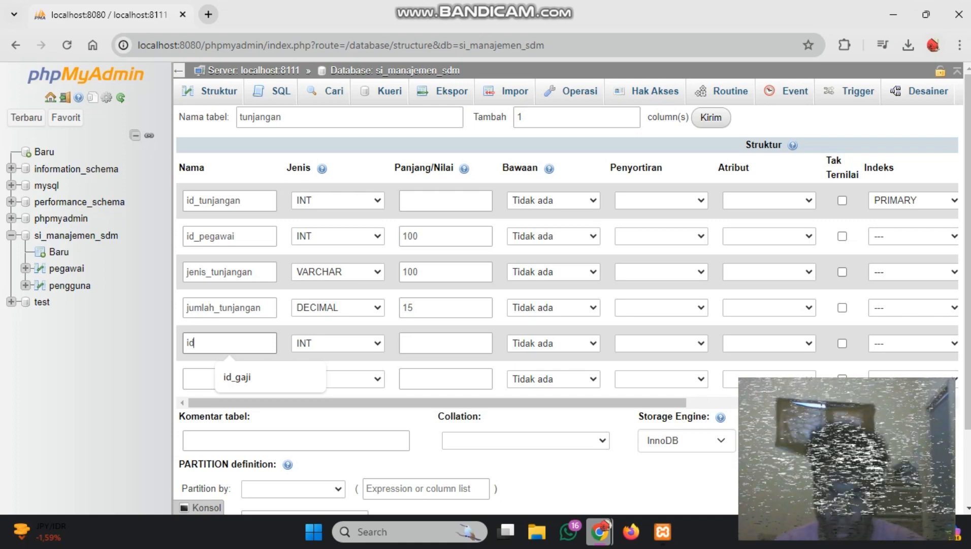
key("BackSpace")
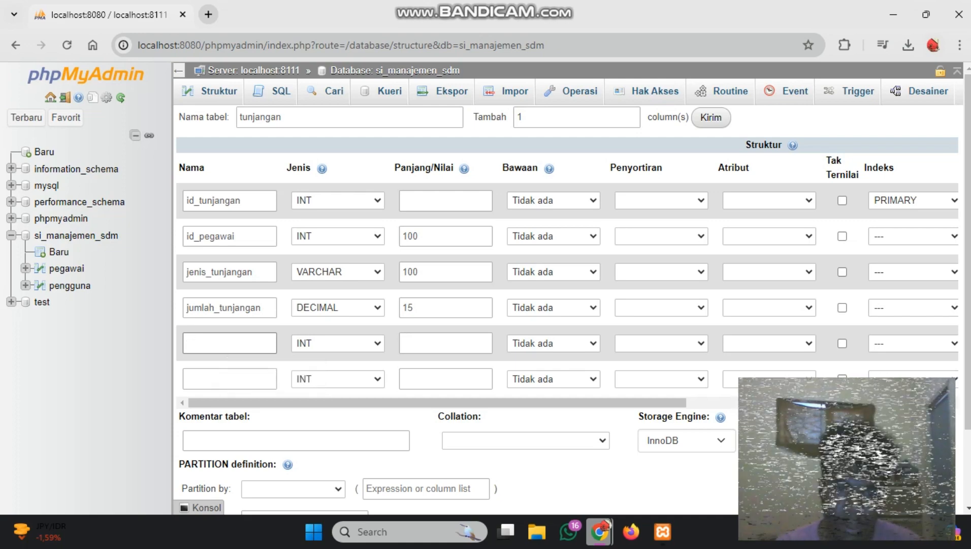
scroll(229, 378, "down", 1)
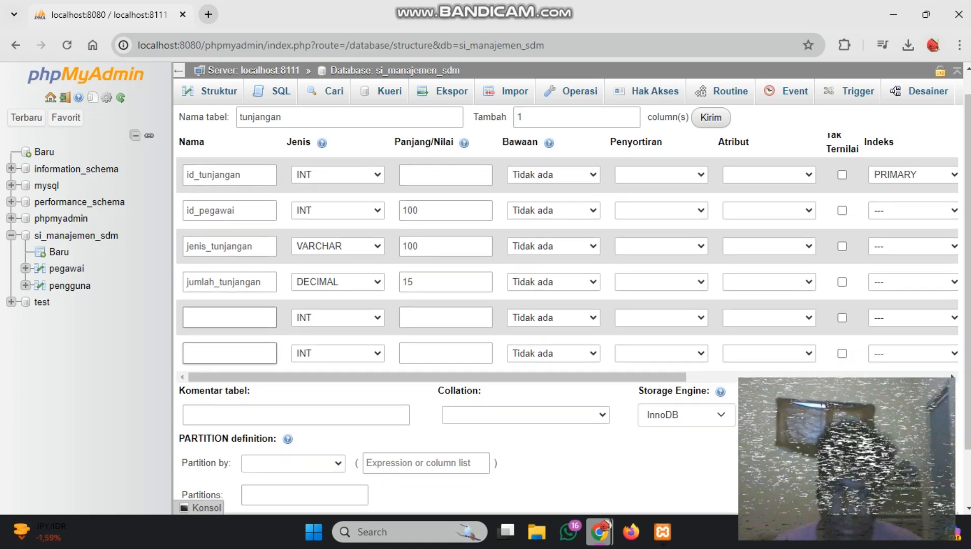
scroll(230, 356, "down", 2)
scroll(230, 356, "up", 2)
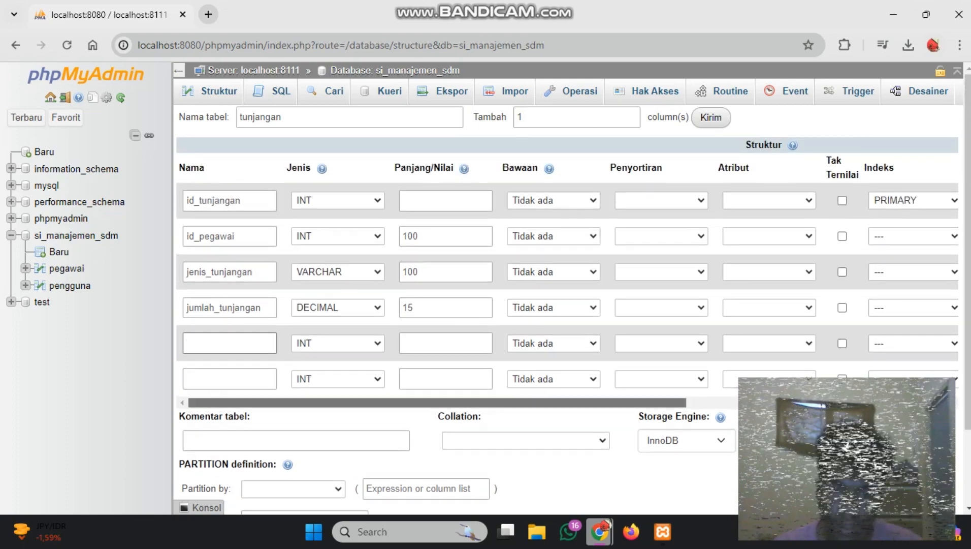
mouse_move(396, 402)
left_mouse_down()
mouse_move(657, 402)
mouse_move(396, 403)
left_mouse_up()
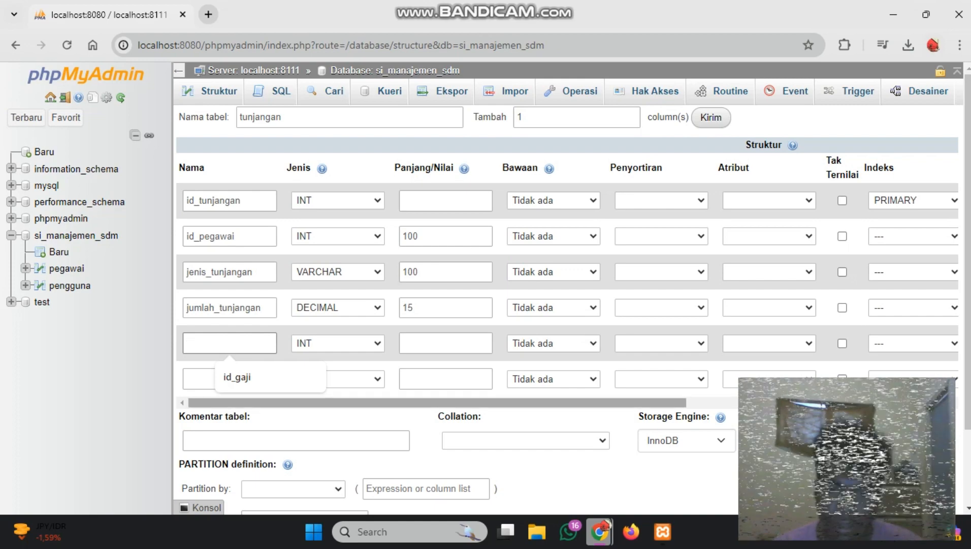
scroll(559, 305, "down", 2)
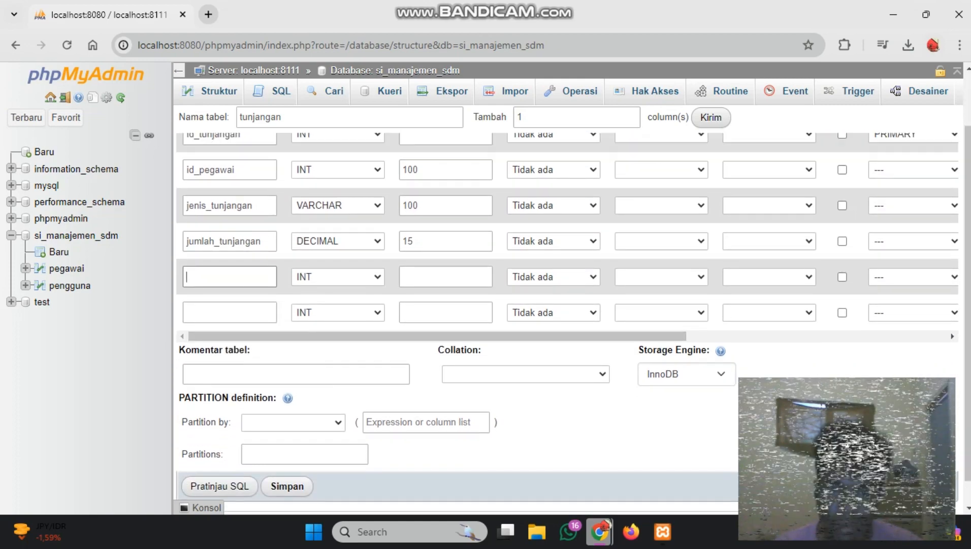
scroll(559, 305, "up", 2)
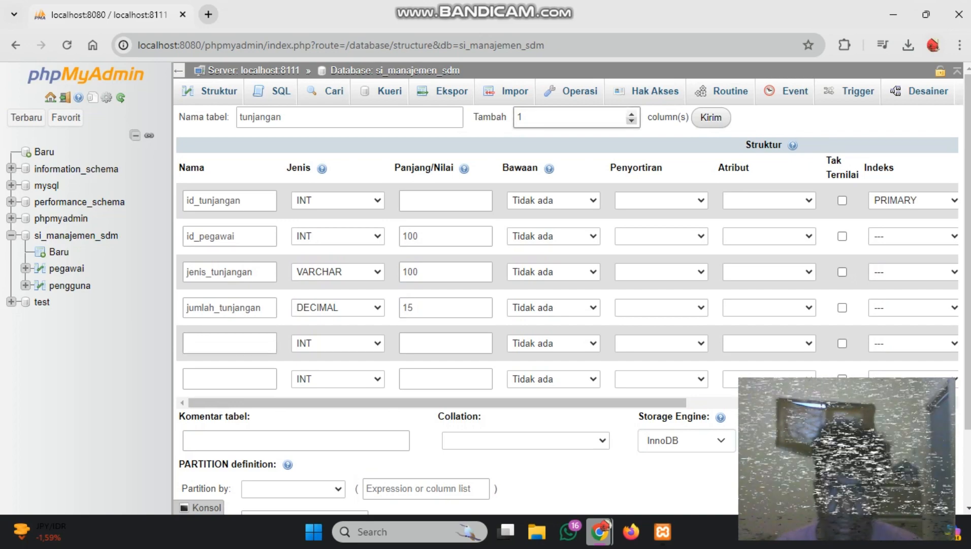
left_click(631, 113)
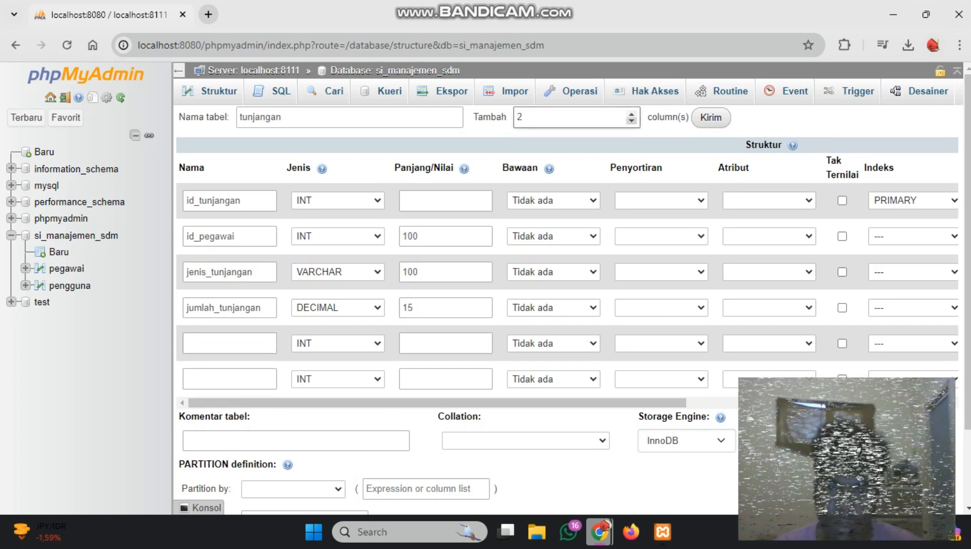
left_click(631, 121)
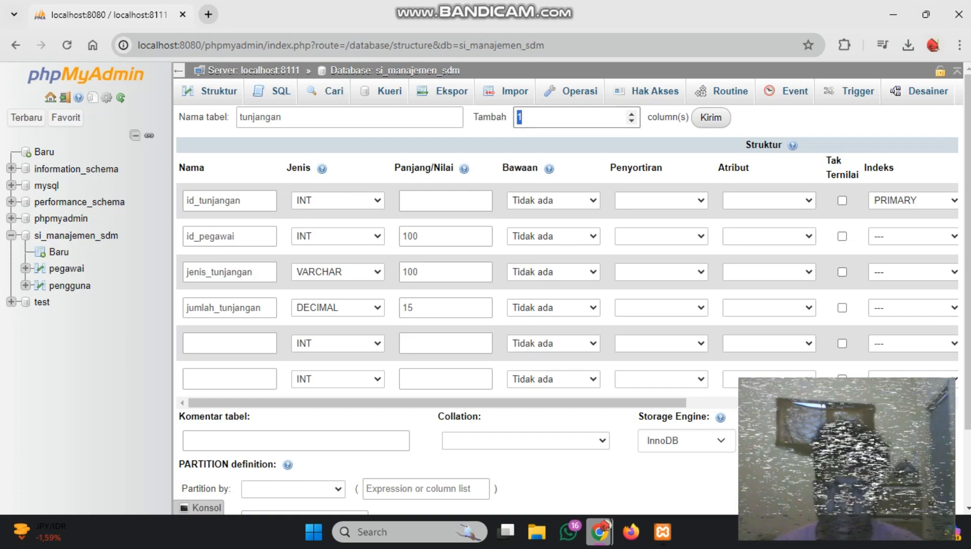
left_click_drag(229, 364, 230, 347)
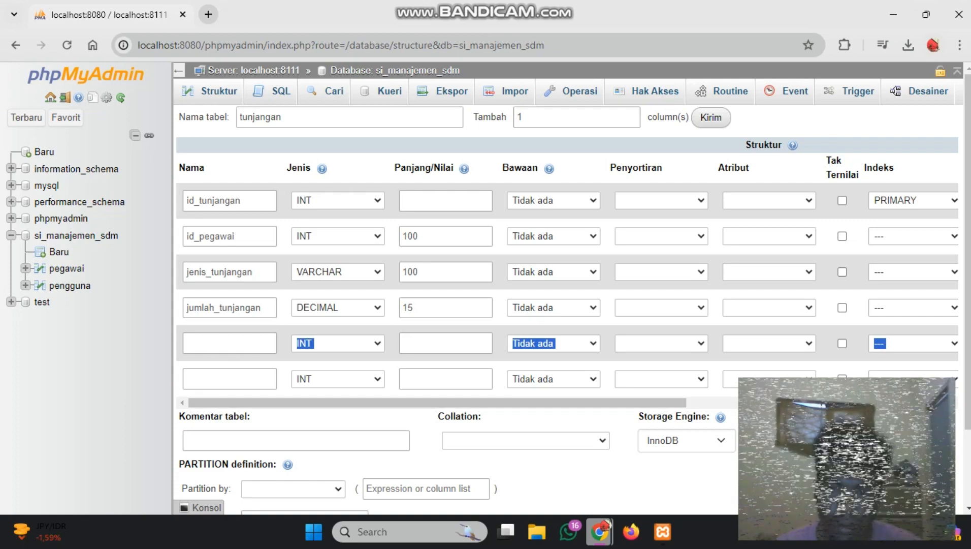
left_click(437, 419)
mouse_move(437, 403)
left_mouse_down()
mouse_move(697, 402)
mouse_move(437, 402)
left_mouse_up()
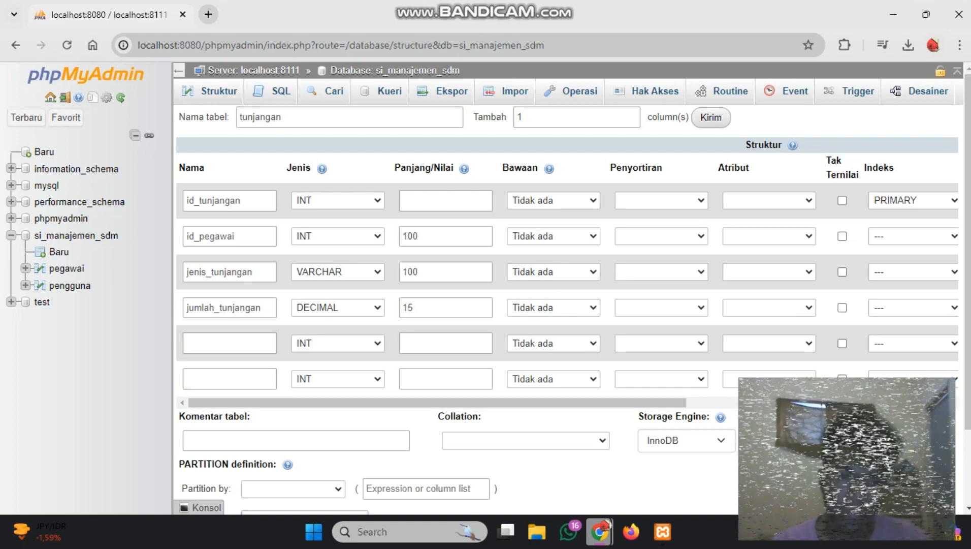
Save the tunjangan table's definition, leaving the last two column rows blank
scroll(567, 284, "down", 3)
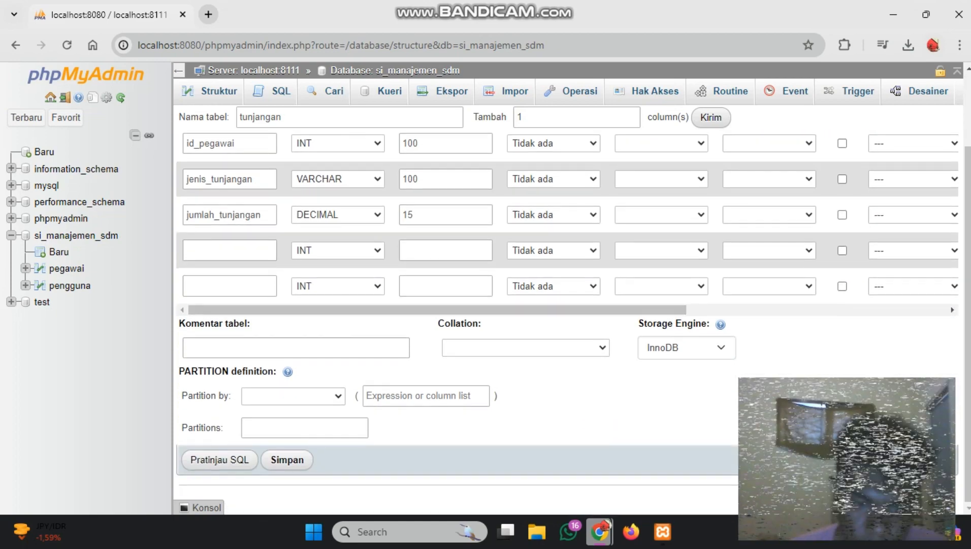
scroll(567, 284, "up", 2)
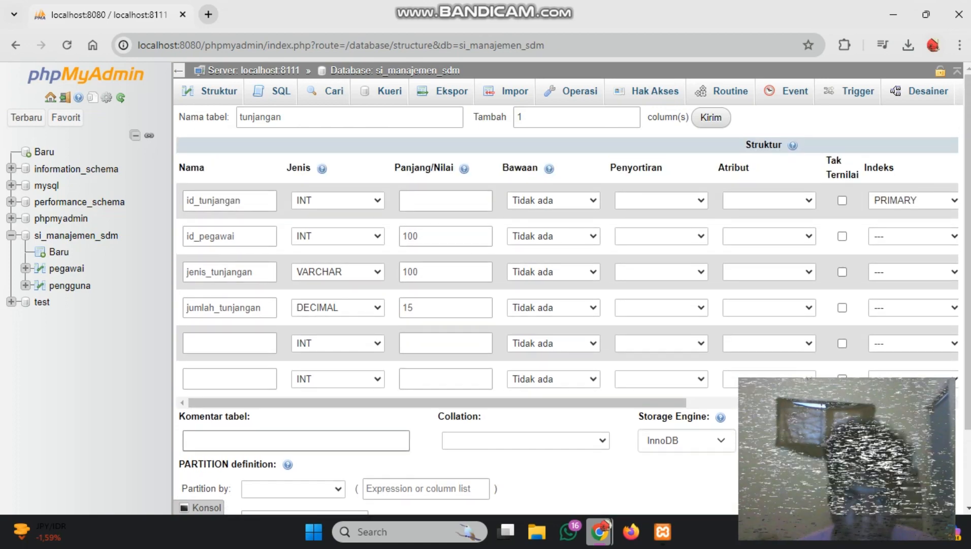
scroll(567, 285, "down", 2)
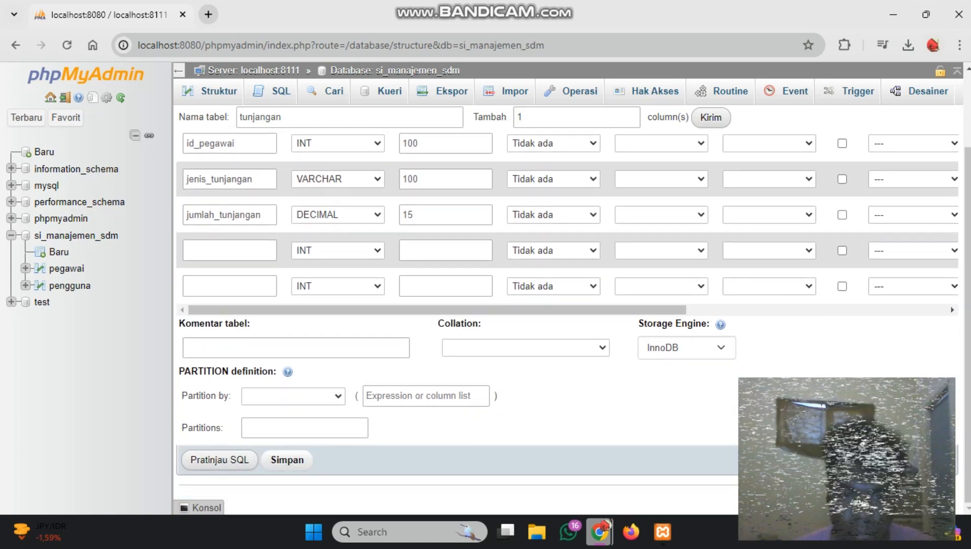
scroll(287, 447, "up", 3)
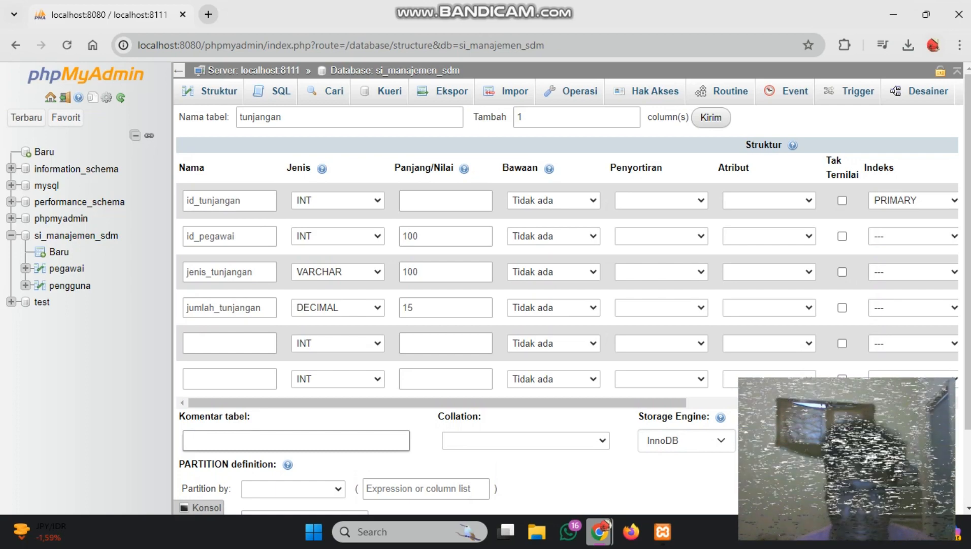
scroll(287, 447, "down", 3)
left_click(287, 461)
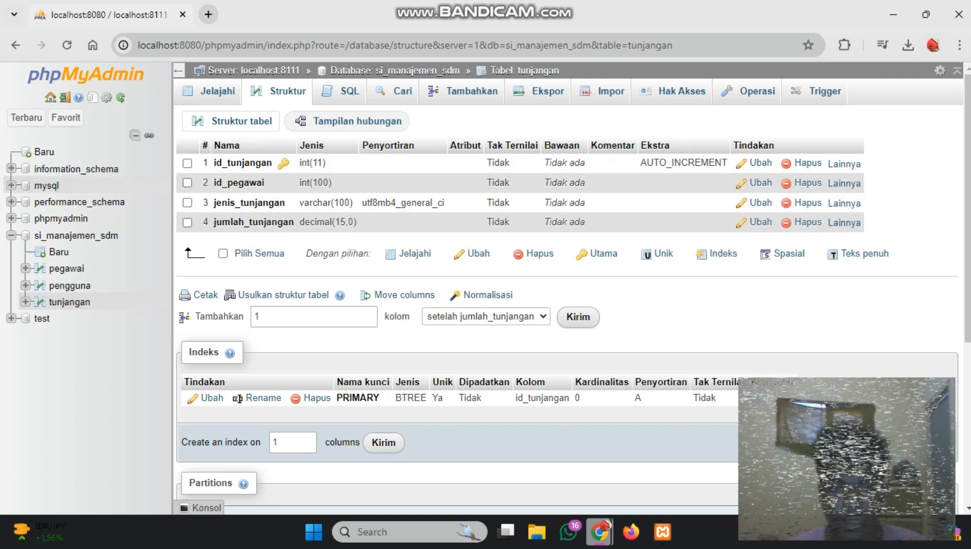
Return to the structure overview of the si_manajemen_sdm database
scroll(559, 305, "down", 4)
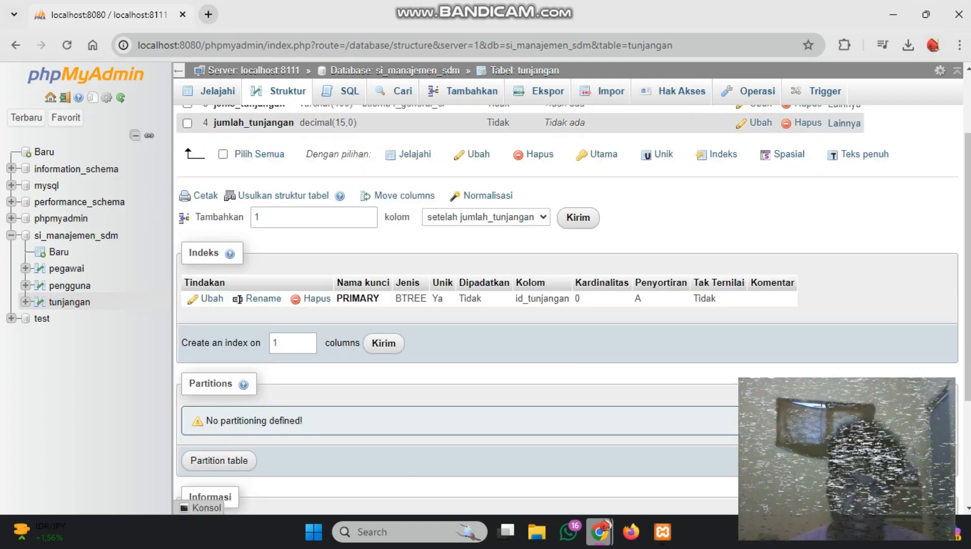
scroll(559, 305, "up", 4)
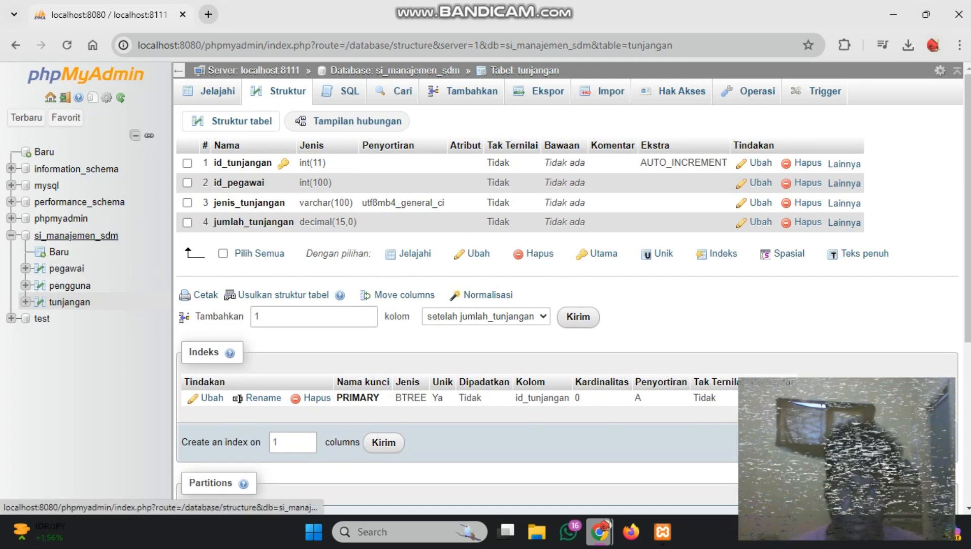
left_click(76, 235)
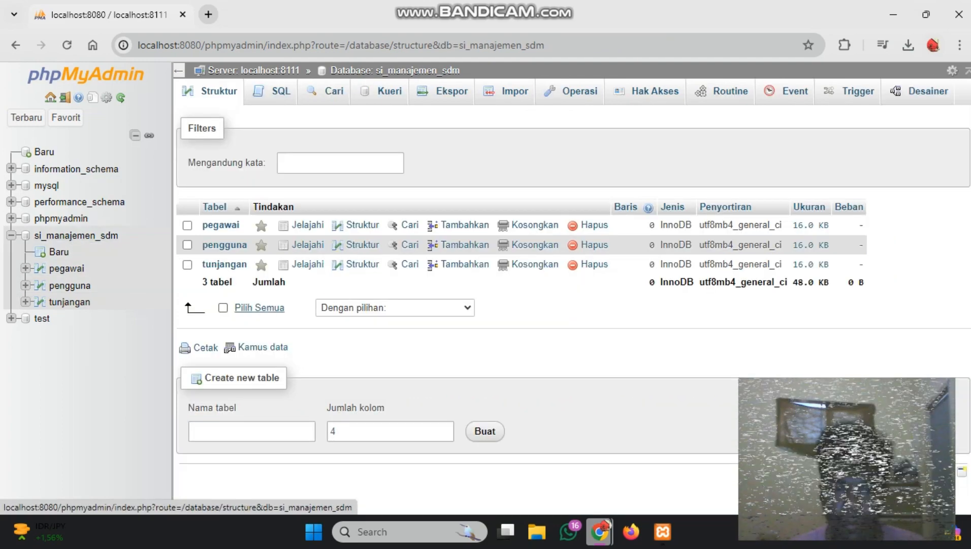
Start a new four-column table named pengembangan_diri in the si_manajemen_sdm database
left_click(250, 431)
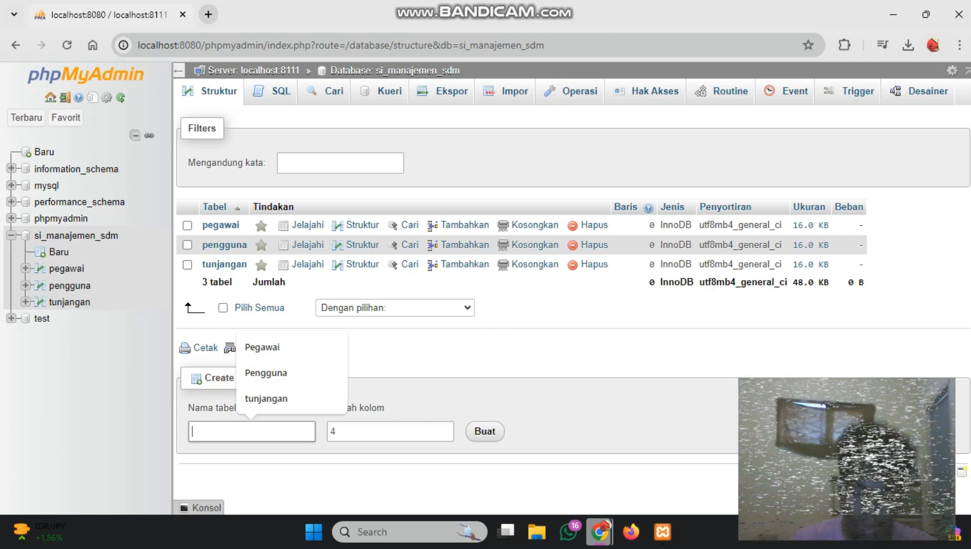
type("o")
key("BackSpace")
type("pengemban")
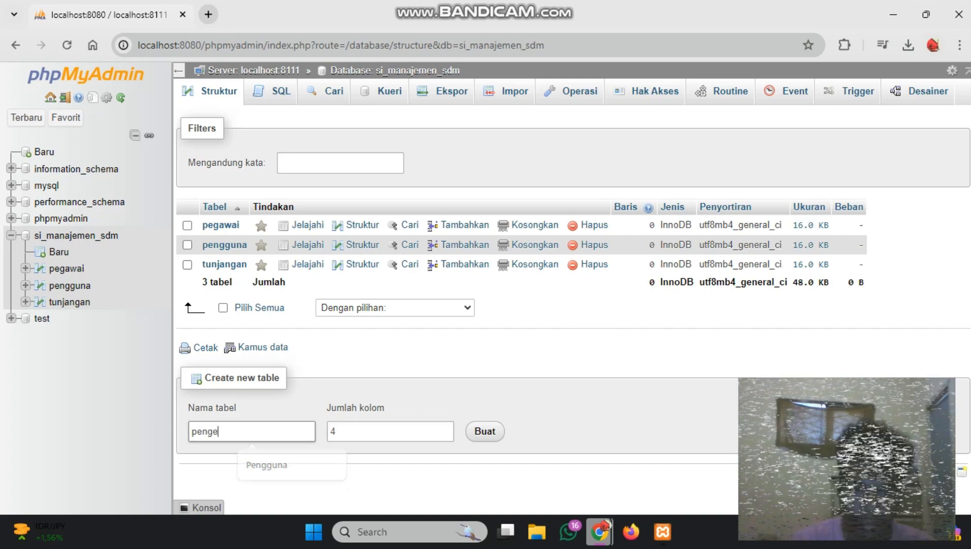
key("BackSpace")
type("mbangan")
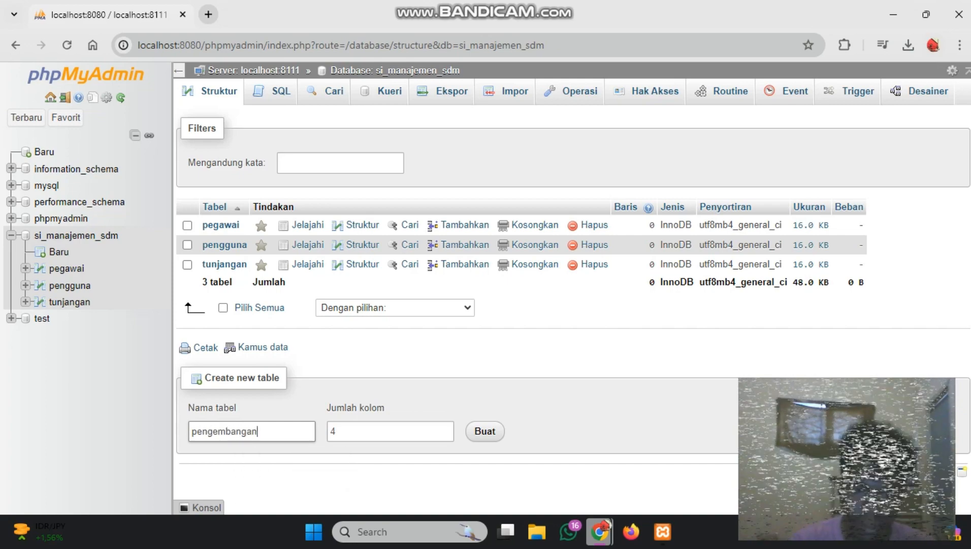
type("_diuri")
key("BackSpace")
key("BackSpace")
key("BackSpace")
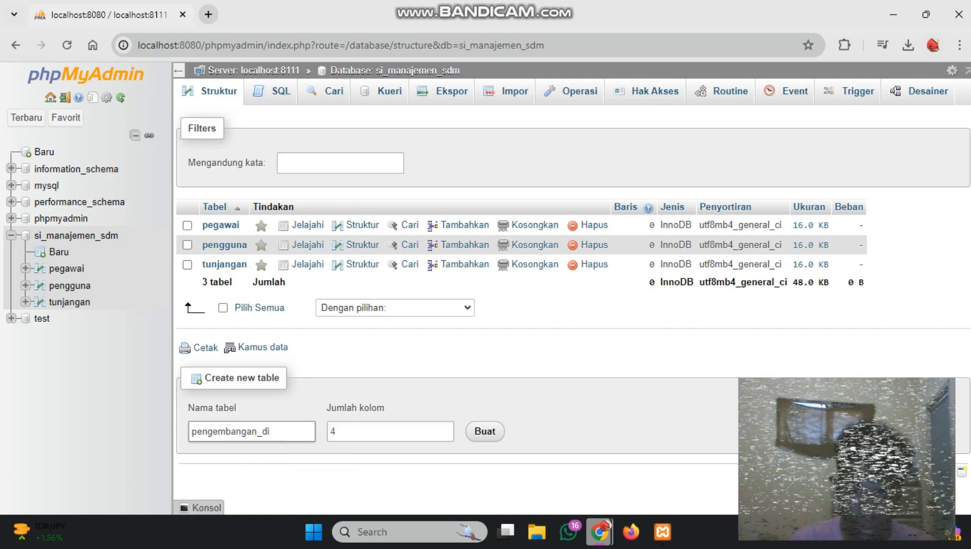
type("ri")
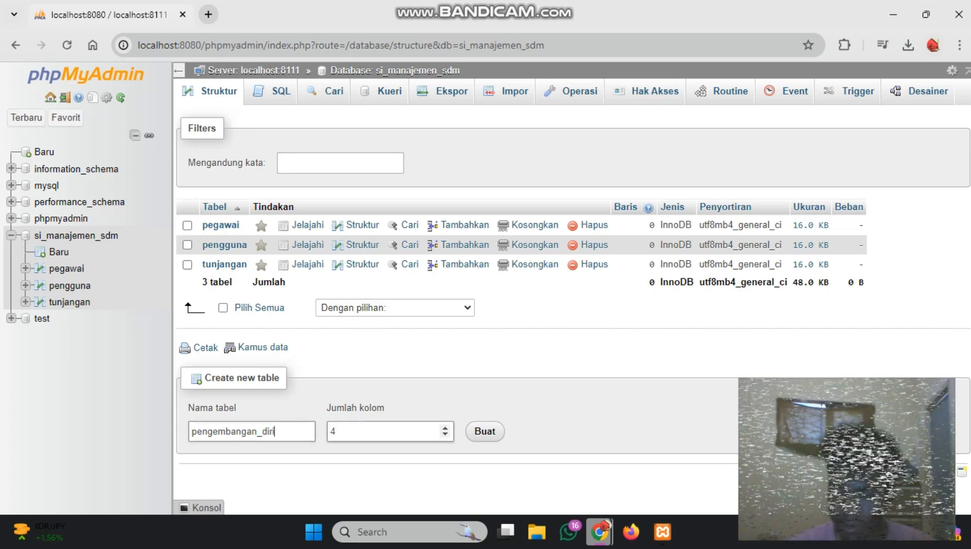
left_click(484, 431)
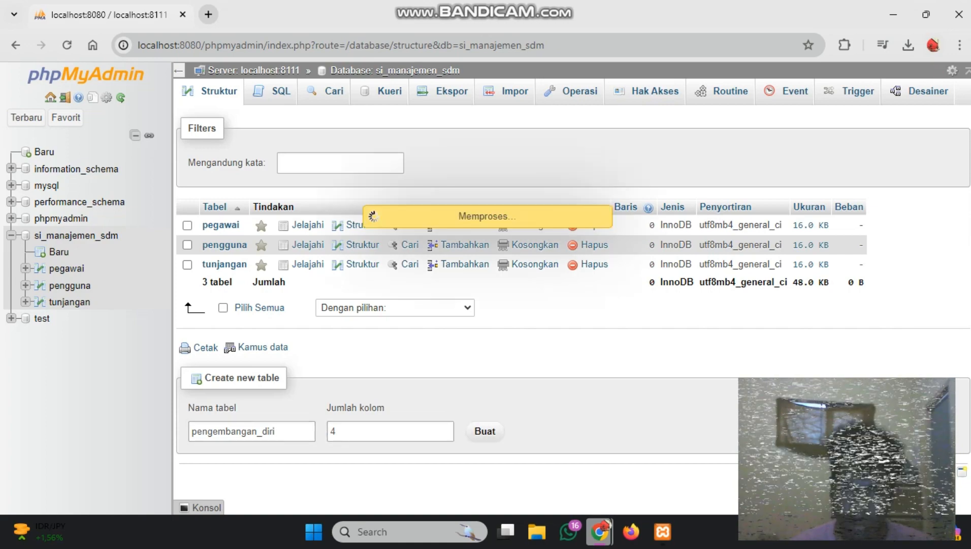
Name the first column id_pengembangan_diri and make it an auto-incrementing primary key
left_click(230, 201)
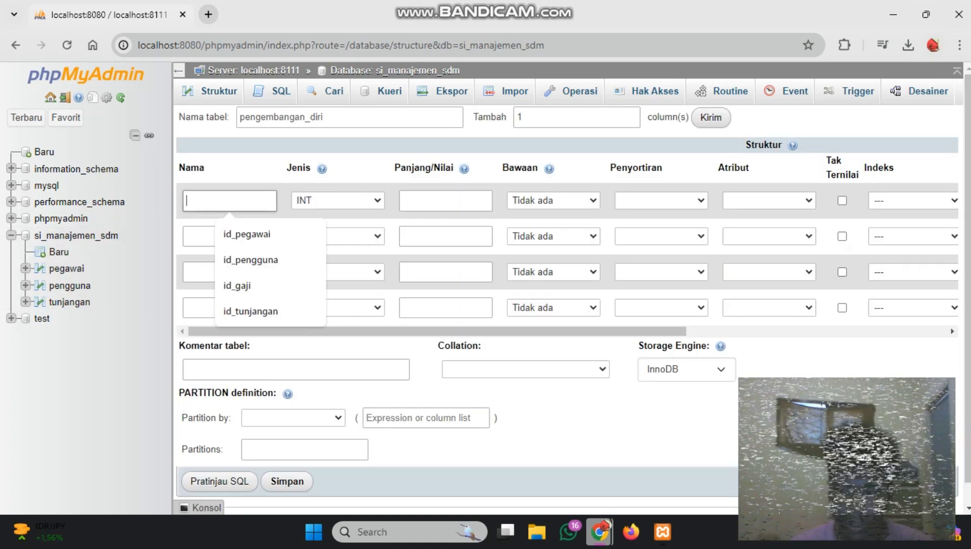
type("id")
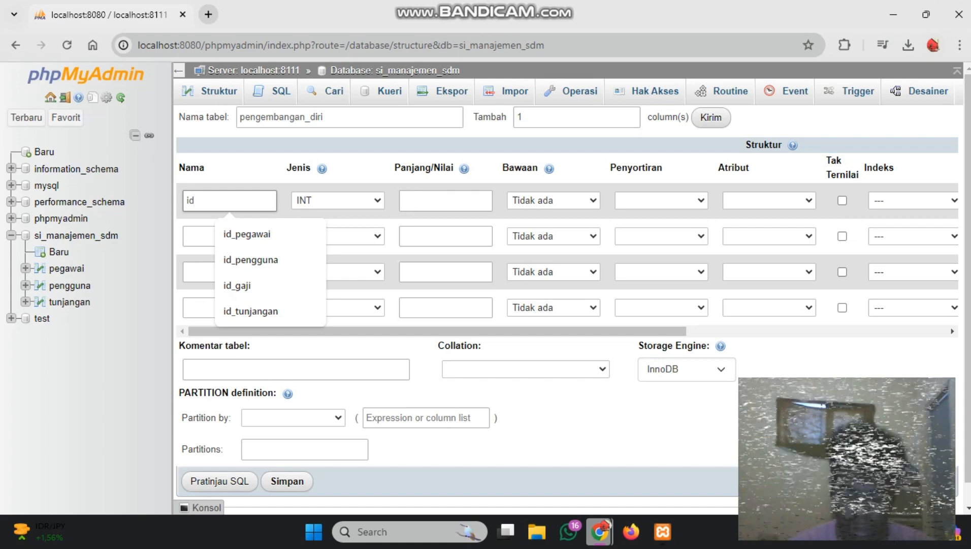
type("_pengemban")
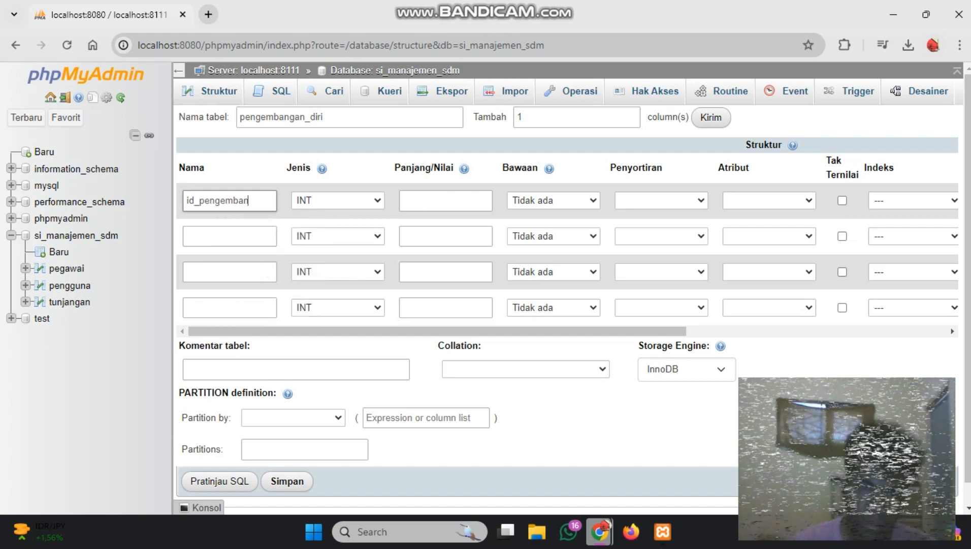
type("gan")
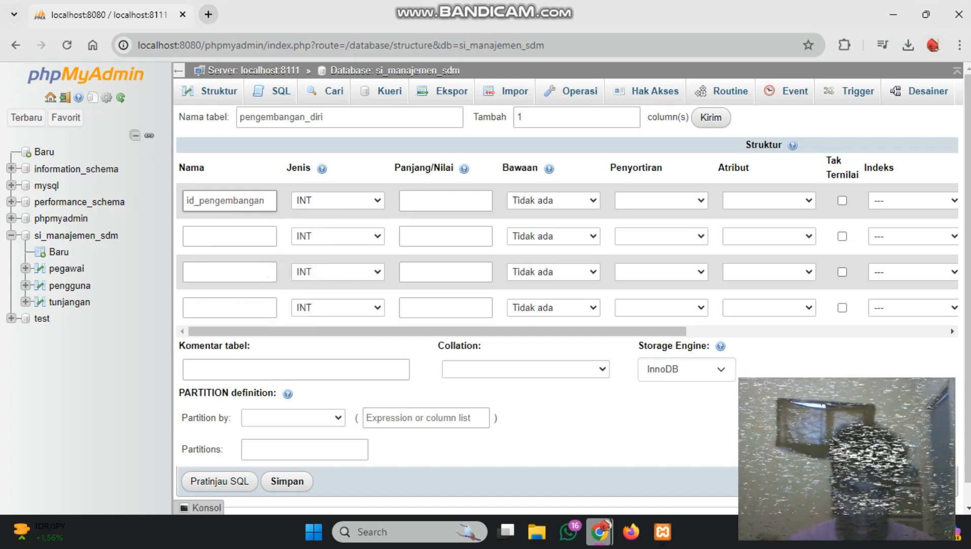
type("_diri")
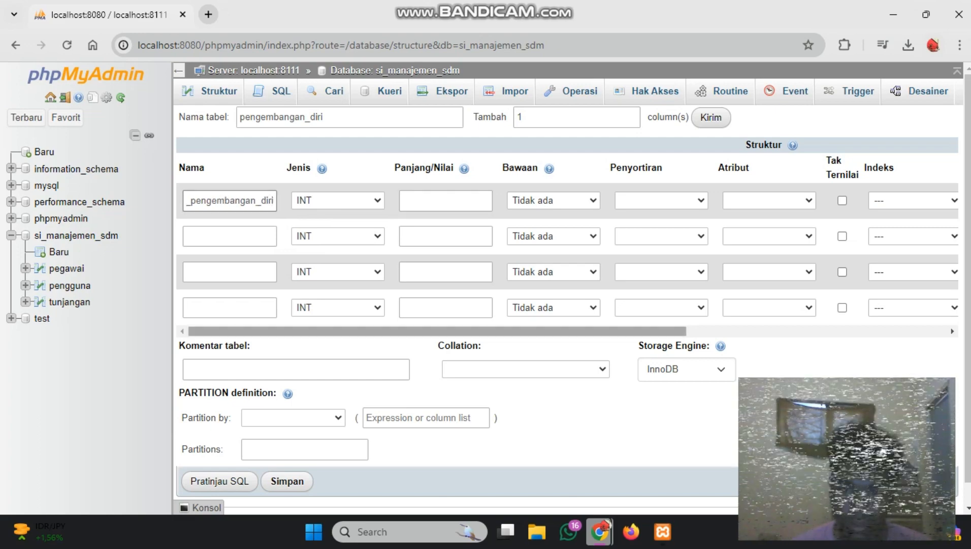
left_click_drag(407, 332, 619, 332)
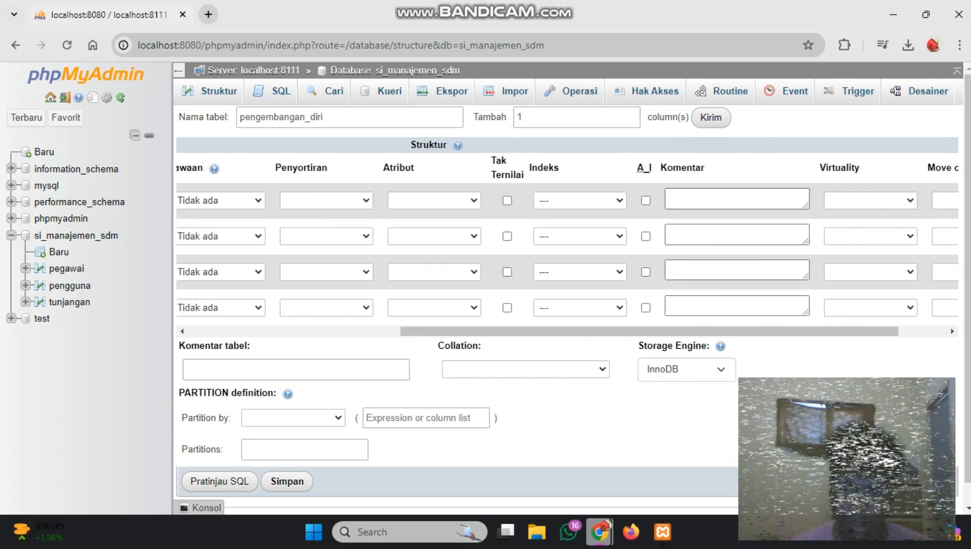
left_click(646, 200)
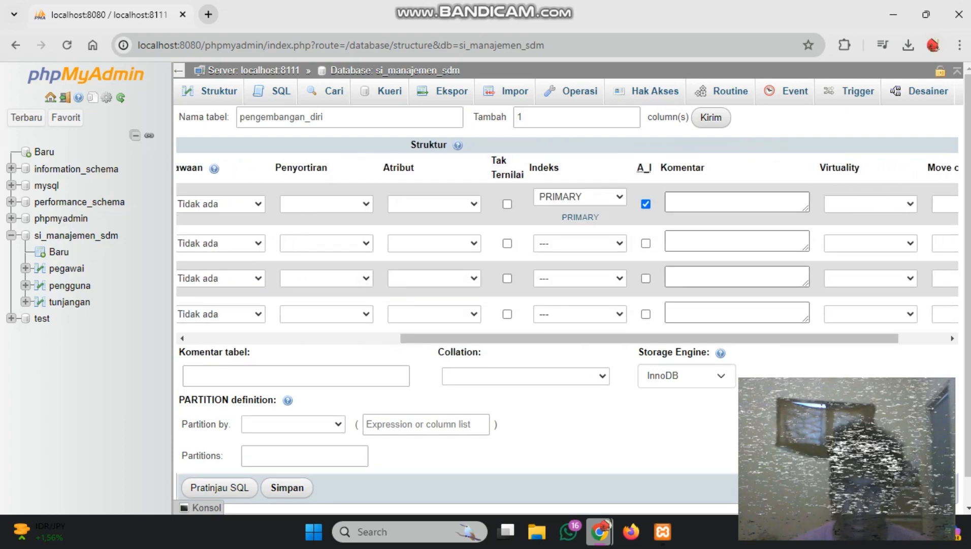
Name the second column of pengembangan_diri id_pegawai with the data type INT
left_click_drag(645, 338, 432, 338)
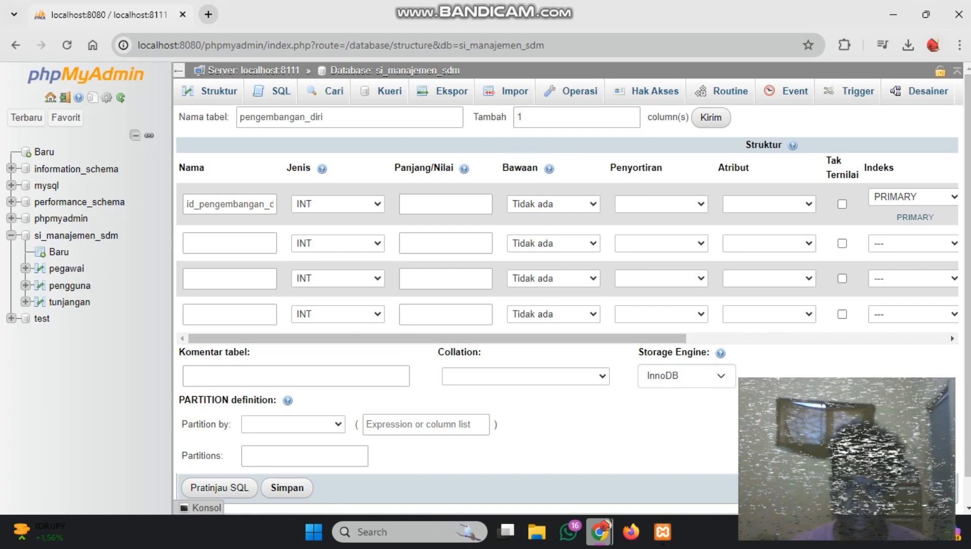
left_click(230, 243)
type("id")
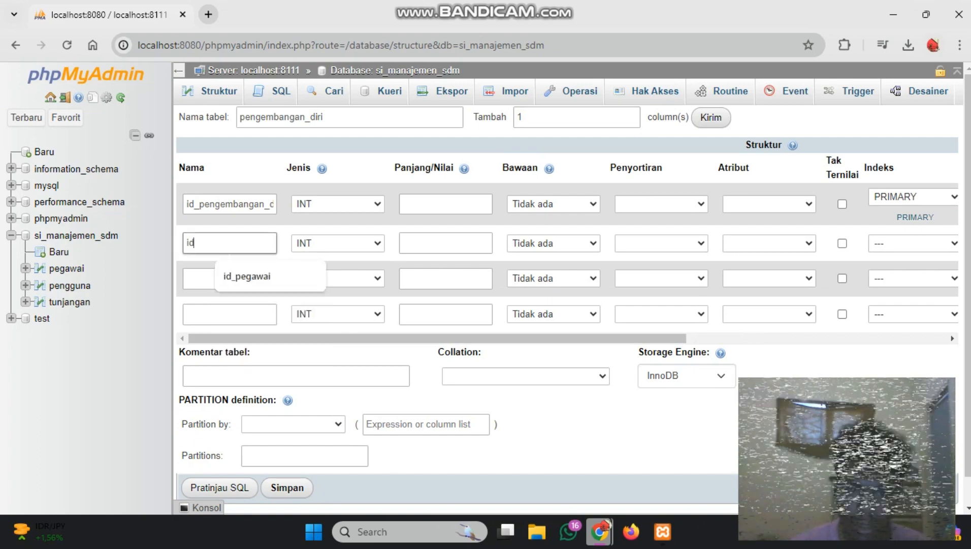
type("aaaaaaaaaaaaaaaaa")
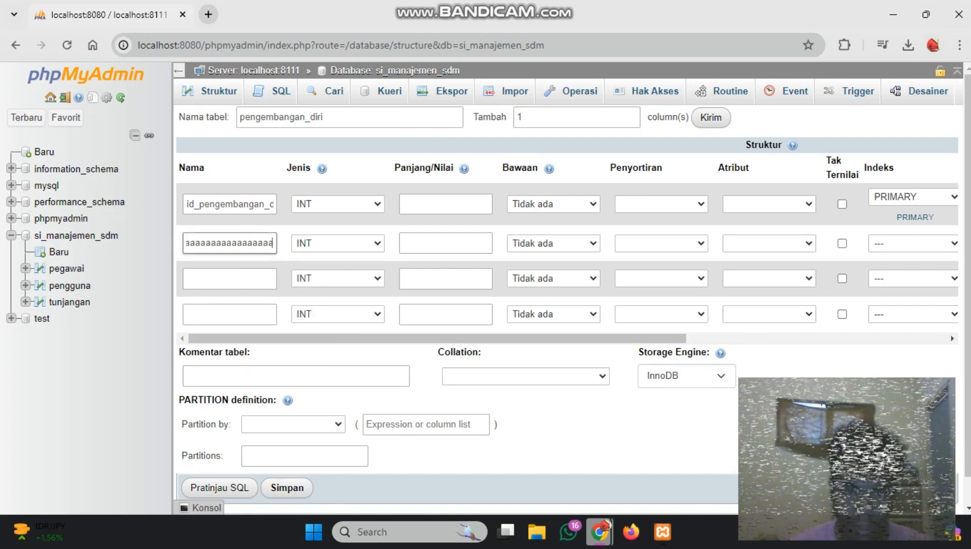
key("BackSpace")
key("BackSpace")
key("BackSpace")
key("BackSpace")
key("BackSpace")
key("BackSpace")
key("BackSpace")
key("BackSpace")
key("BackSpace")
key("BackSpace")
key("BackSpace")
key("BackSpace")
key("BackSpace")
key("BackSpace")
key("BackSpace")
key("BackSpace")
key("BackSpace")
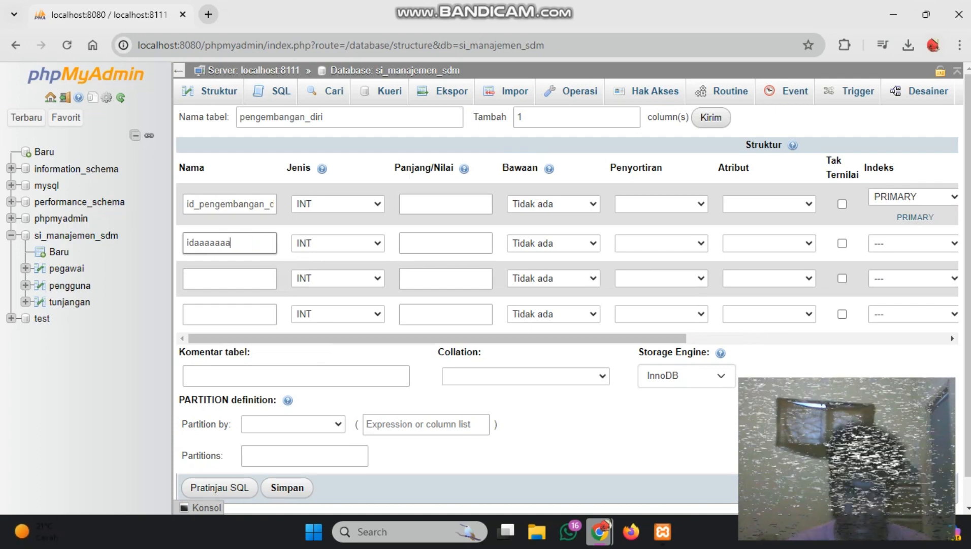
type("_pegawai")
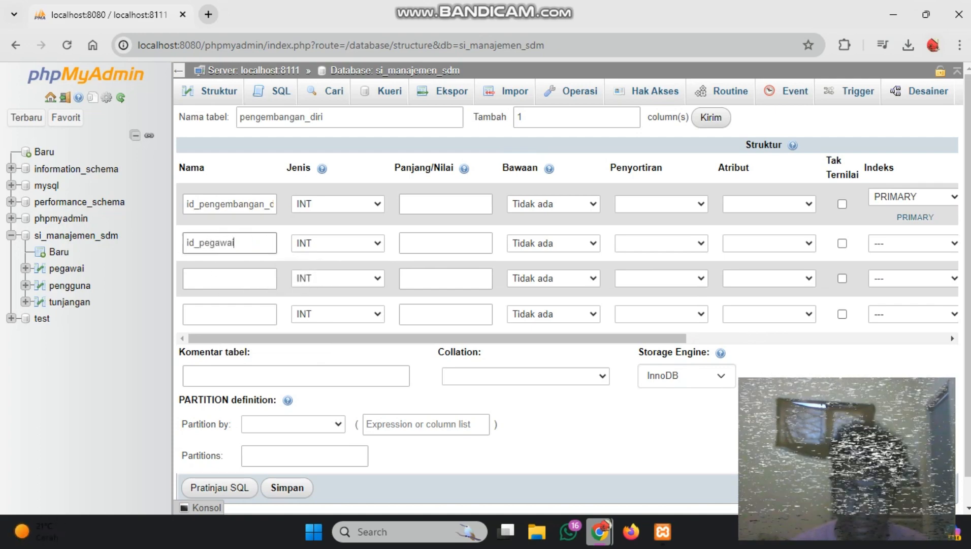
left_click(338, 243)
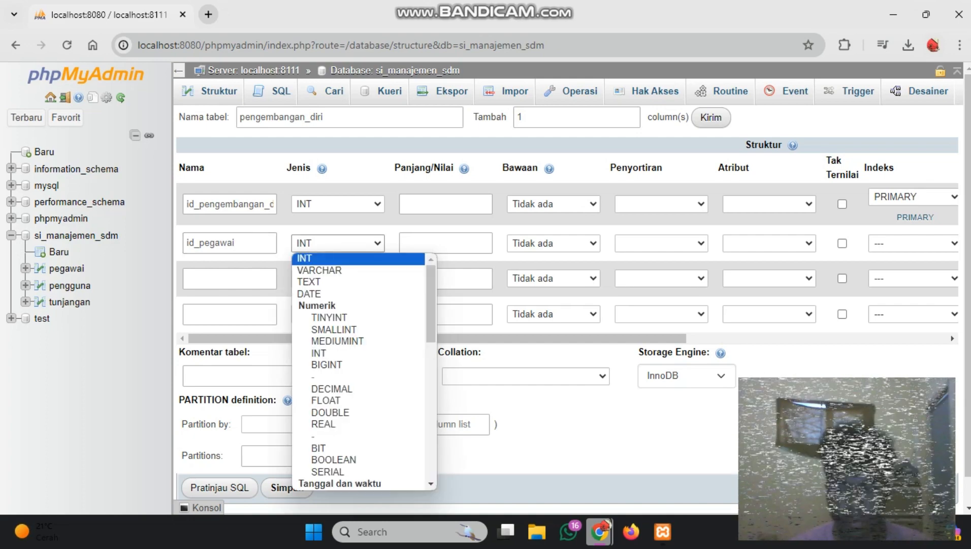
left_click(338, 258)
Name the third column of the pengembangan_diri table jenis_pengembangan_diri
left_click(230, 278)
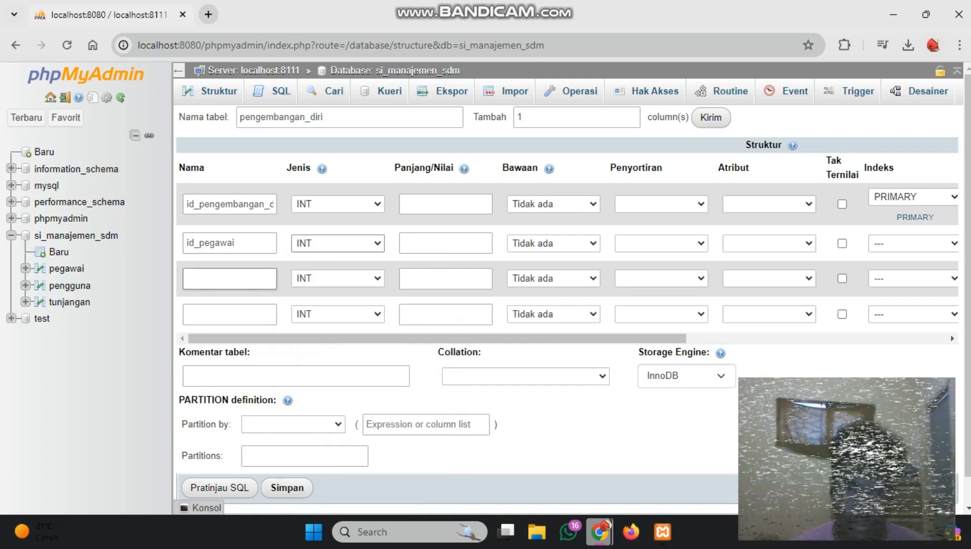
type("jenis")
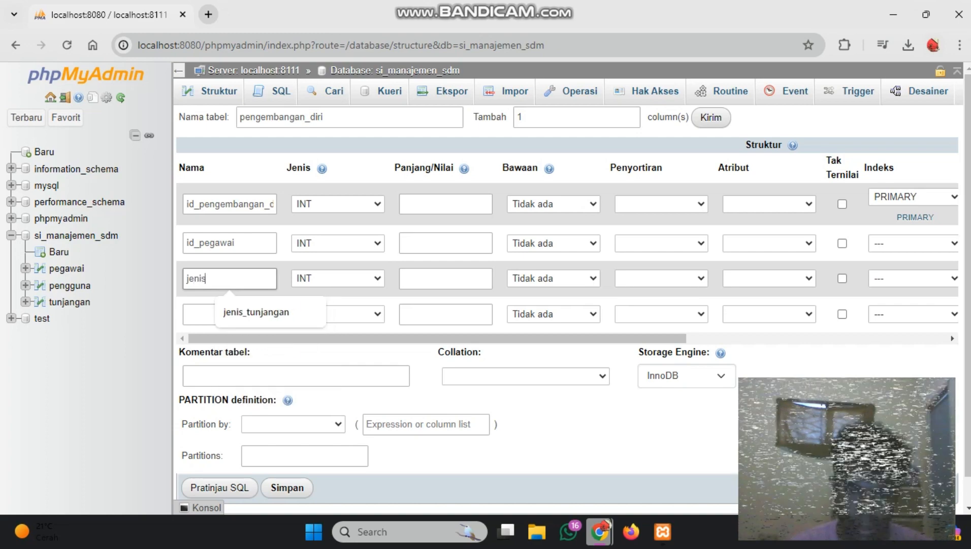
type("_pe")
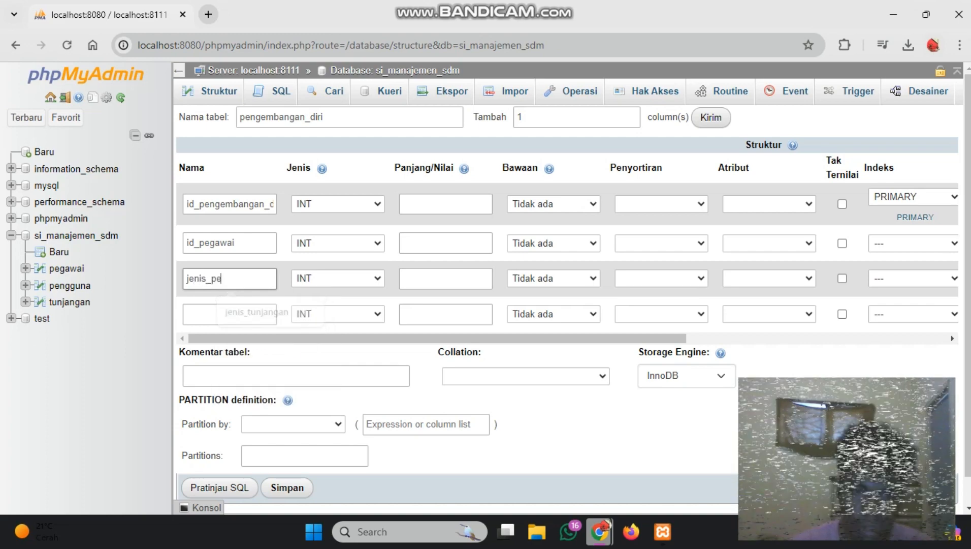
type("ngembangan")
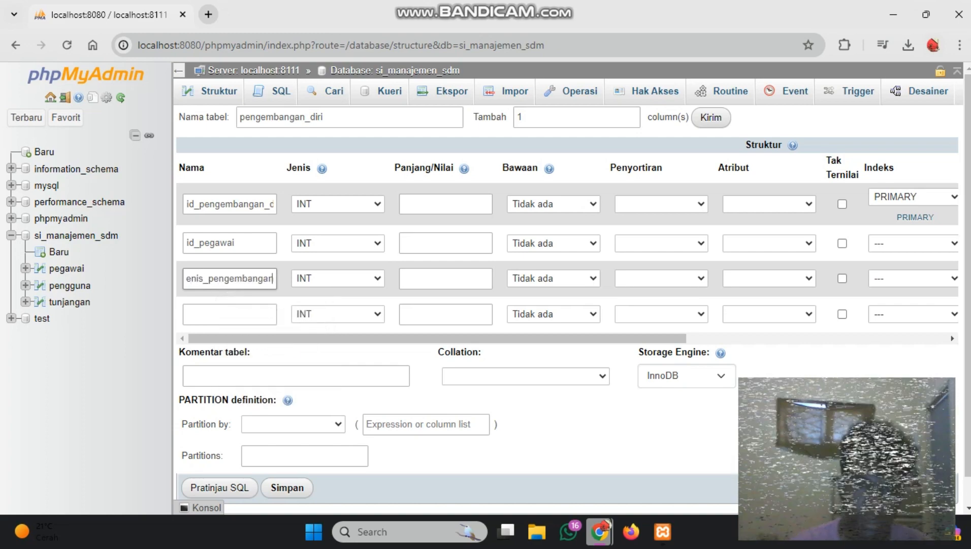
type("_diri")
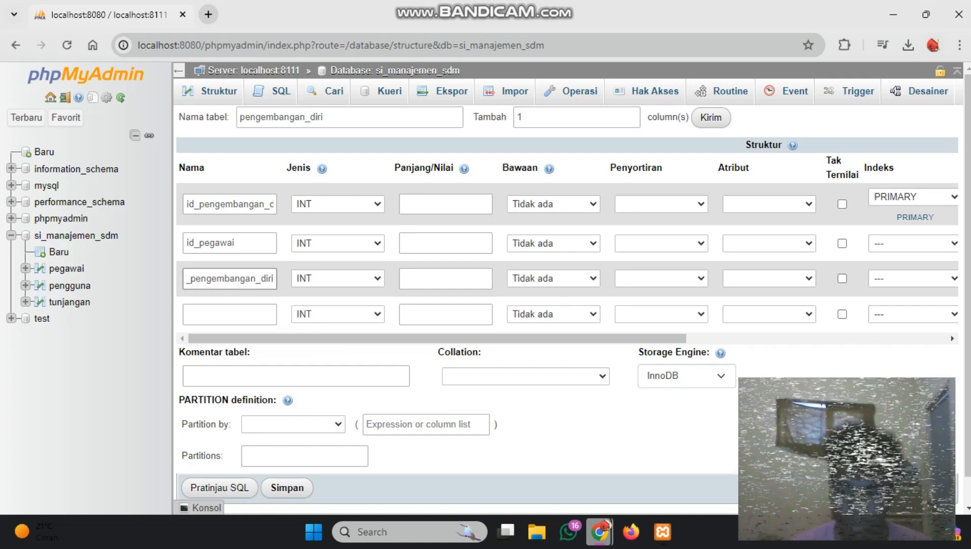
Set the jenis_pengembangan_diri column's data type to VARCHAR with a length of 100
left_click(338, 278)
left_click(325, 49)
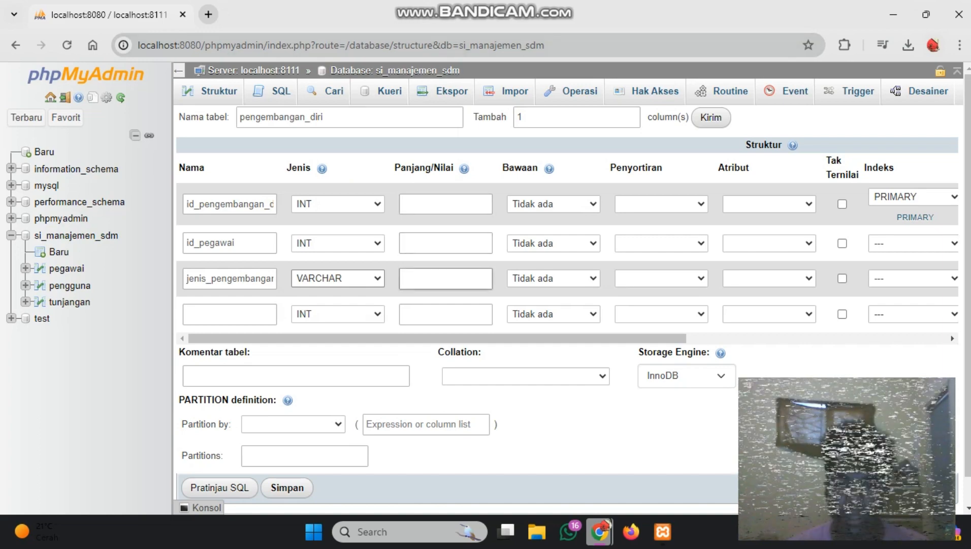
left_click(446, 278)
type("100")
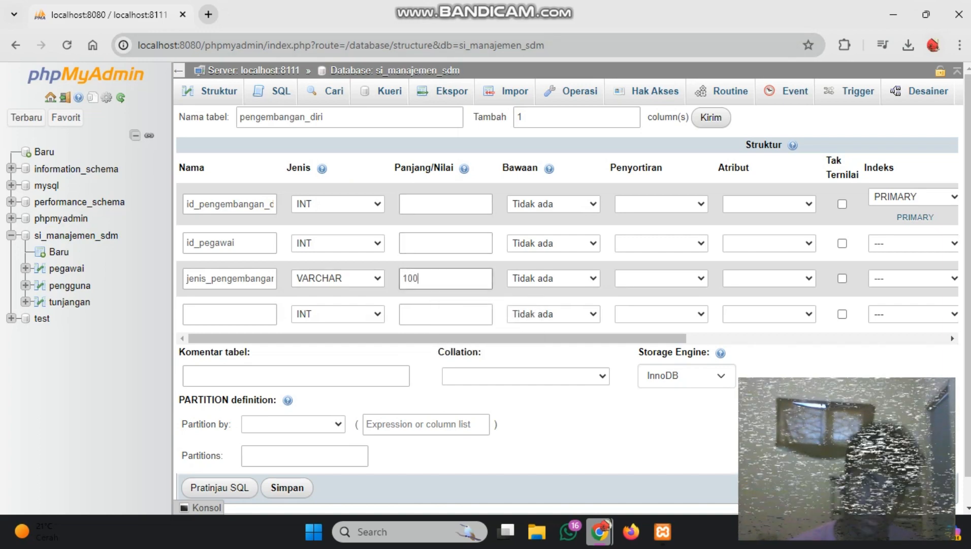
Name the fourth column of the pengembangan_diri table tanggal_pelaksanaan
left_click(229, 314)
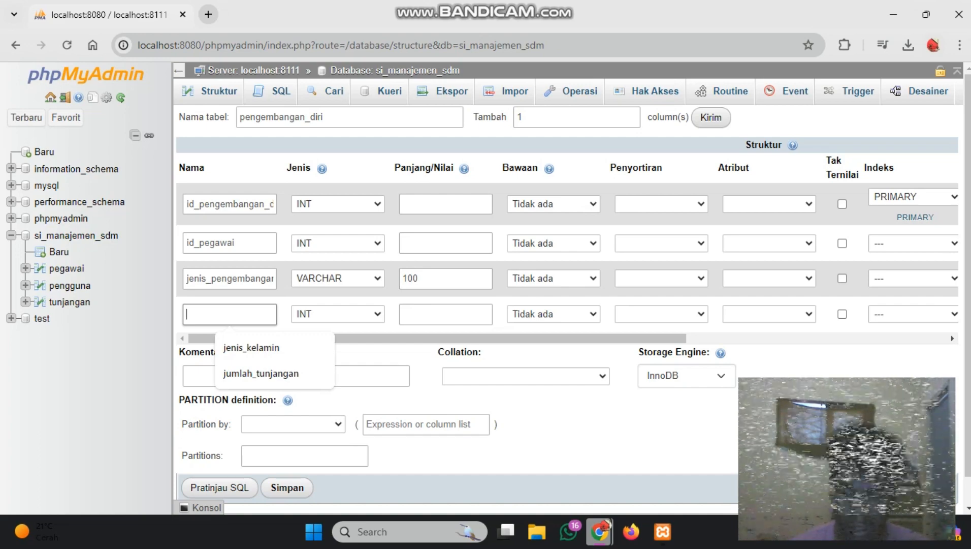
type("tanggal")
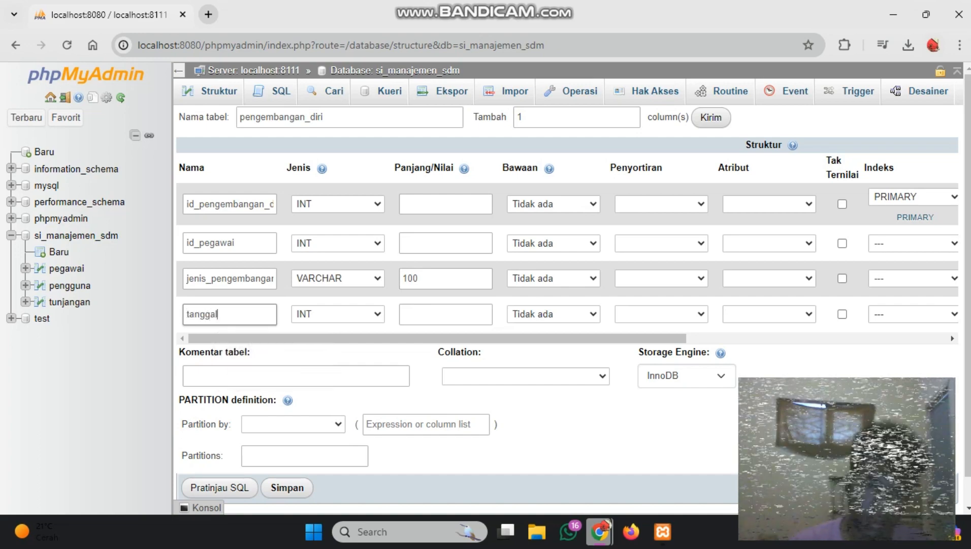
type("_pelaksanak")
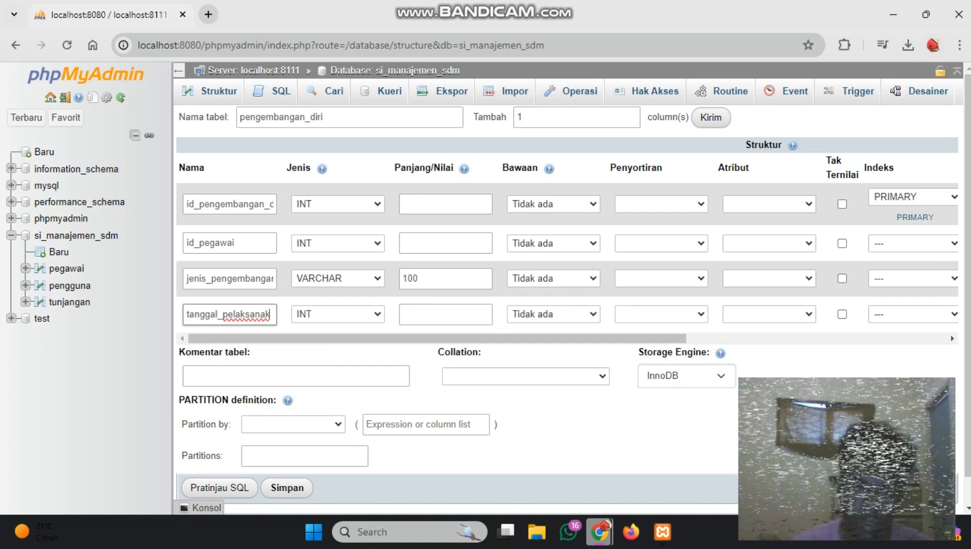
key("BackSpace")
type("an")
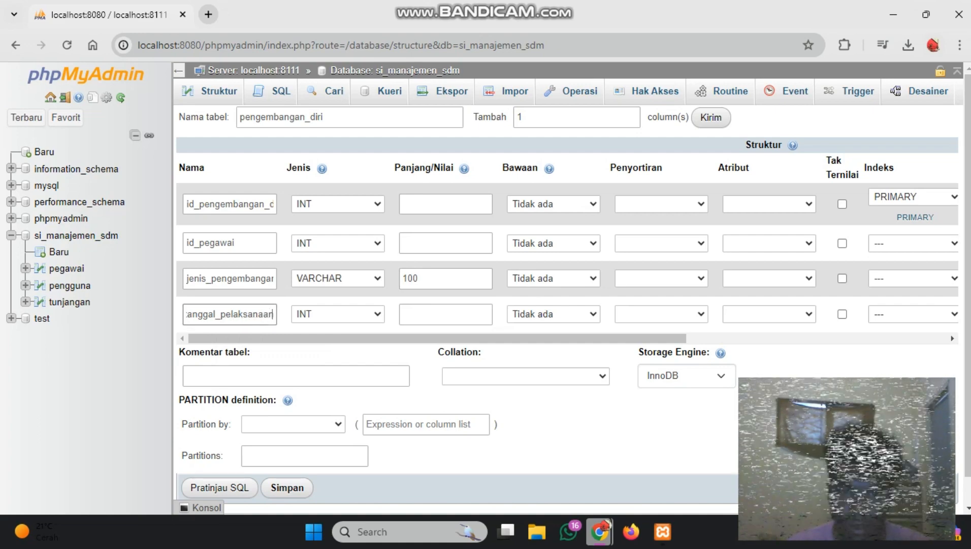
Set the data type of the tanggal_pelaksanaan column to DATE
left_click(338, 314)
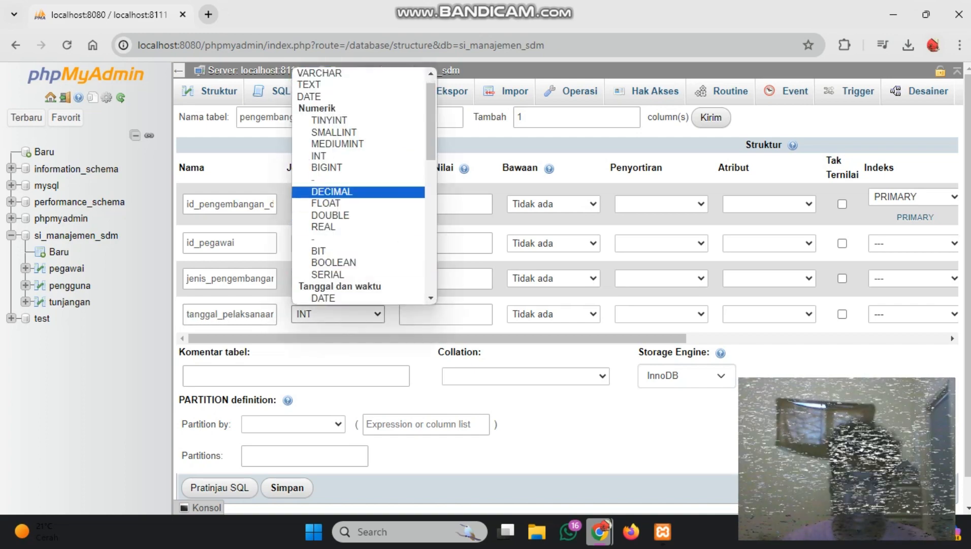
key("Down")
key("Down")
key("Return")
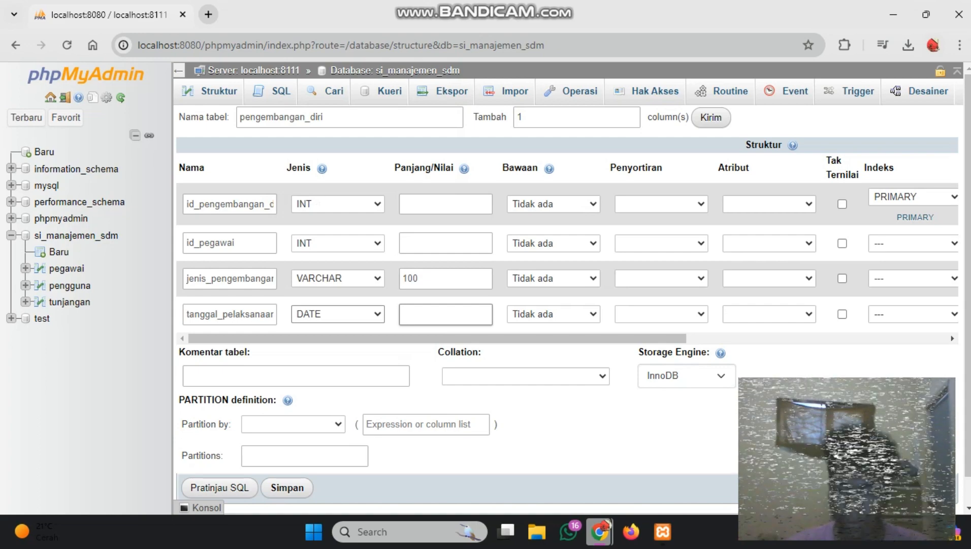
Save the pengembangan_diri table and return to the structure overview of the si_manajemen_sdm database
scroll(446, 314, "down", 1)
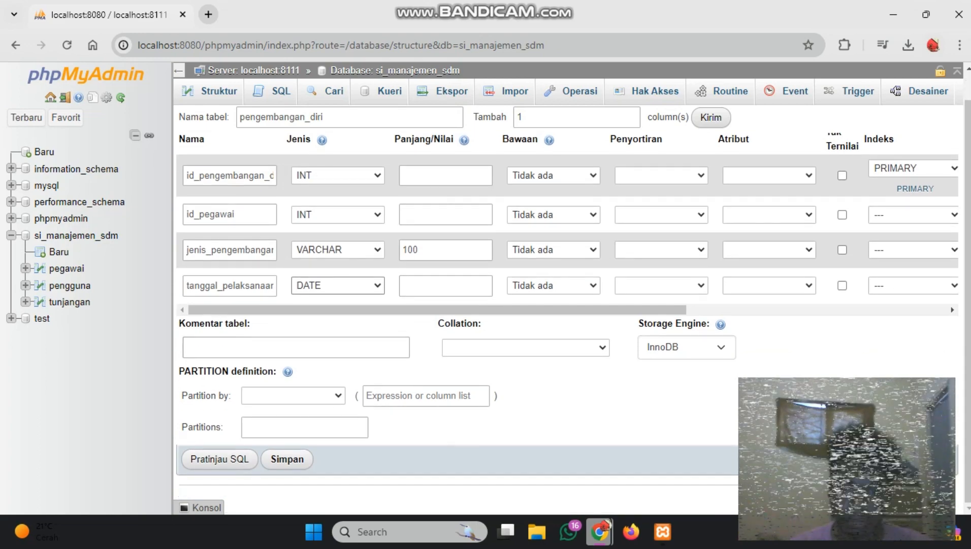
left_click(287, 459)
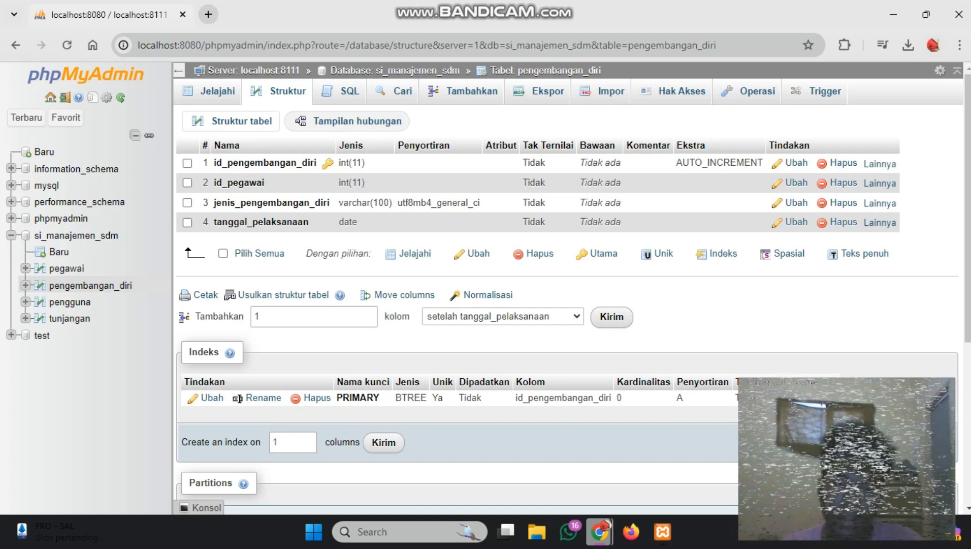
scroll(569, 305, "down", 3)
left_click(76, 236)
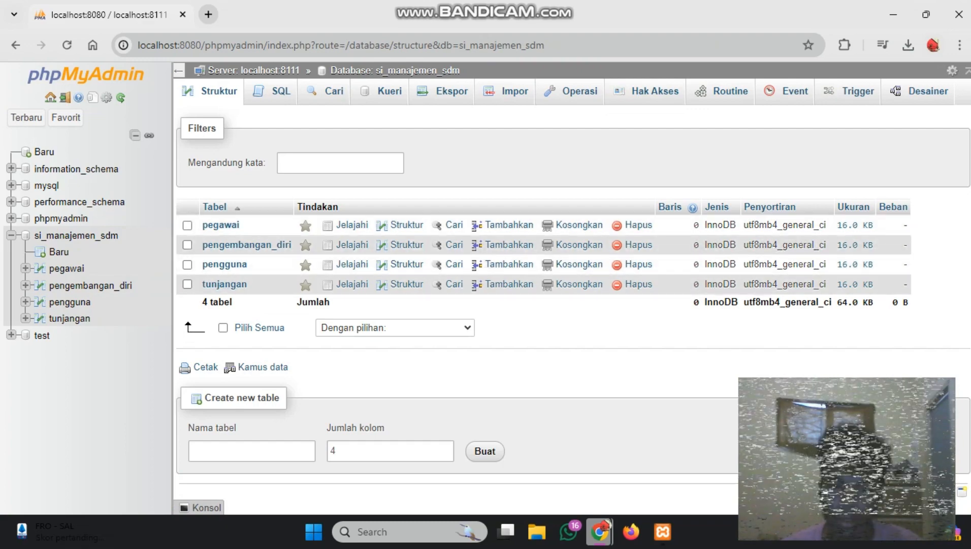
Enter pendidikan as the name of a new table in the si_manajemen_sdm database
left_click(251, 450)
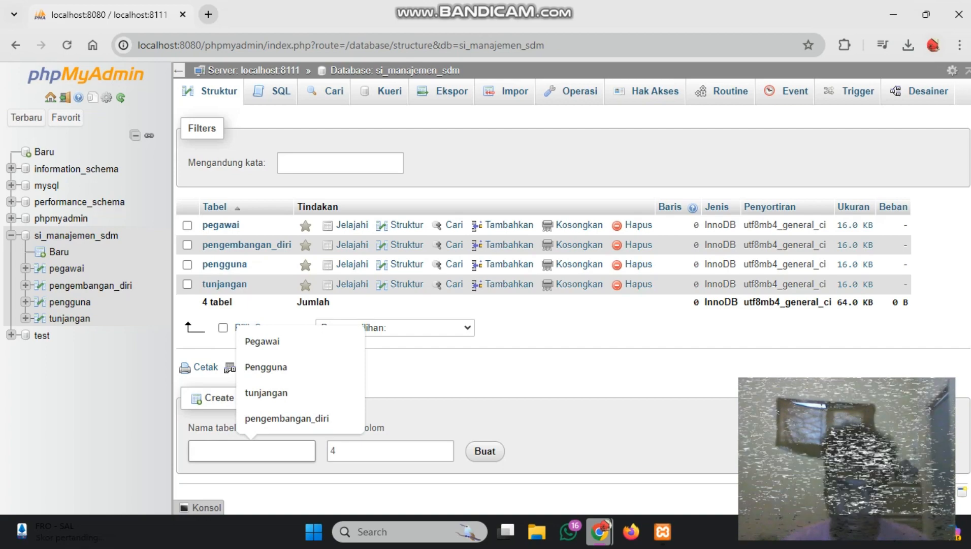
type("pemdi")
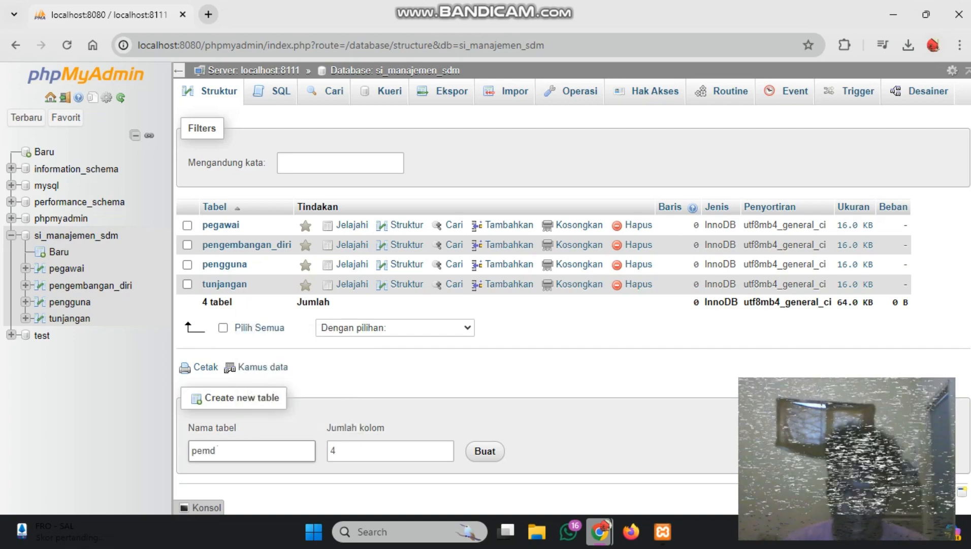
key("BackSpace")
key("BackSpace")
key("BackSpace")
key("BackSpace")
type("pendi")
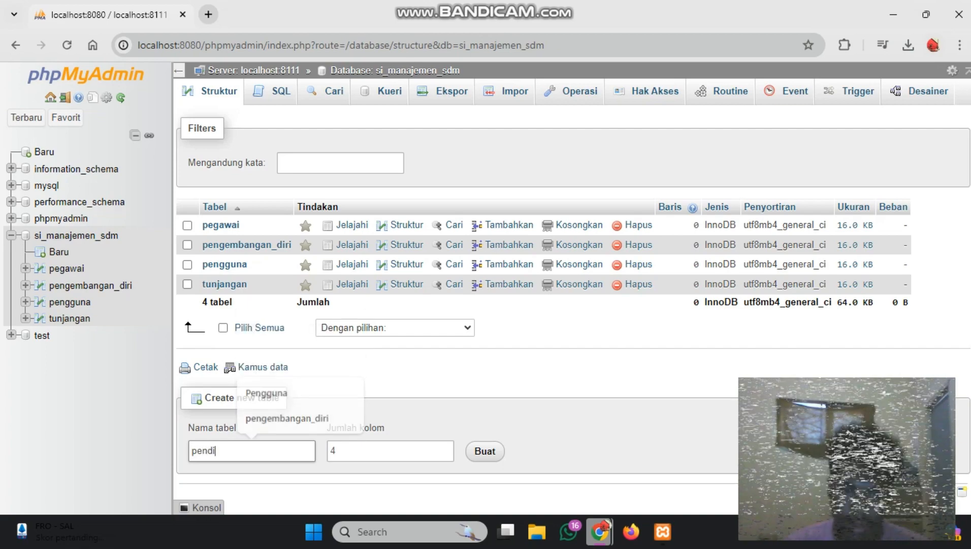
type("dikan")
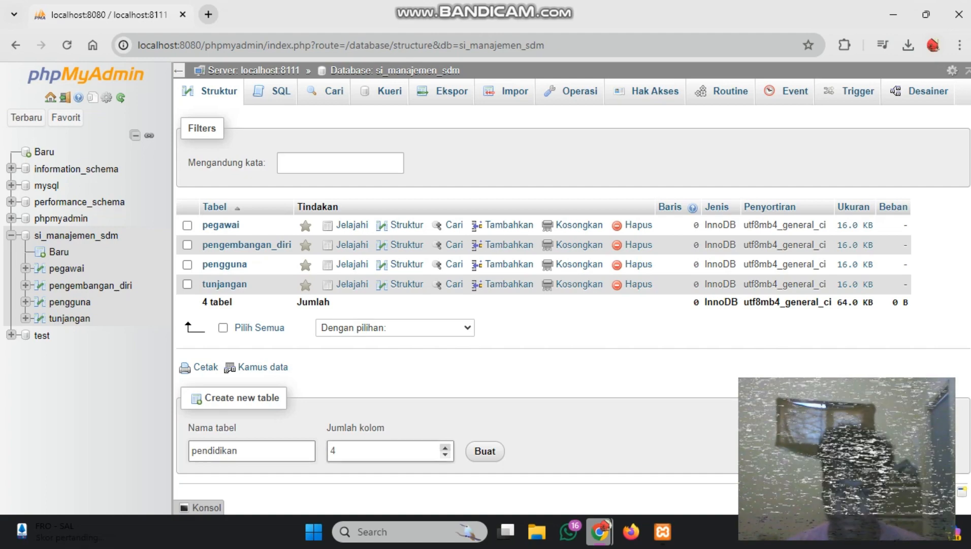
Set the number of columns for the pendidikan table to 6 and create its column definition form
left_click(445, 454)
left_click(445, 448)
left_click(445, 447)
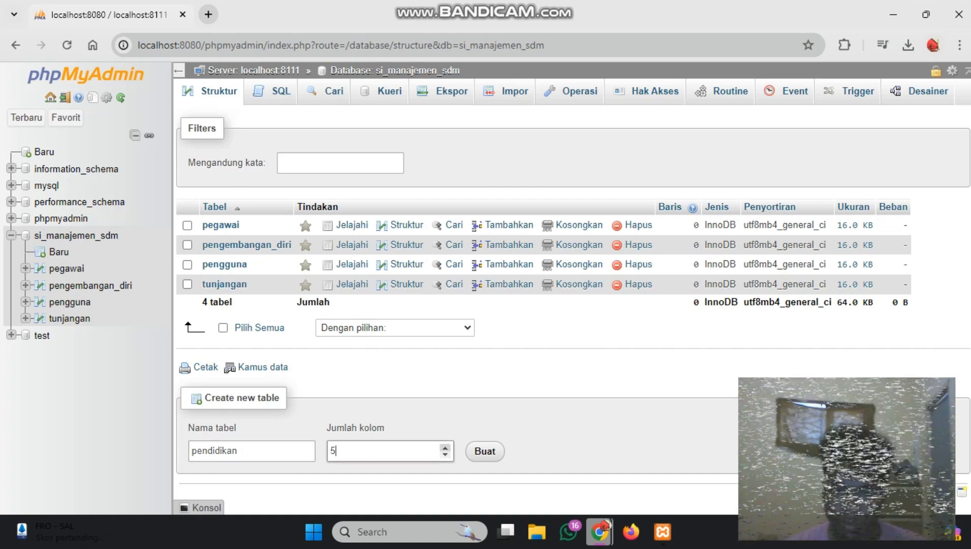
left_click(445, 454)
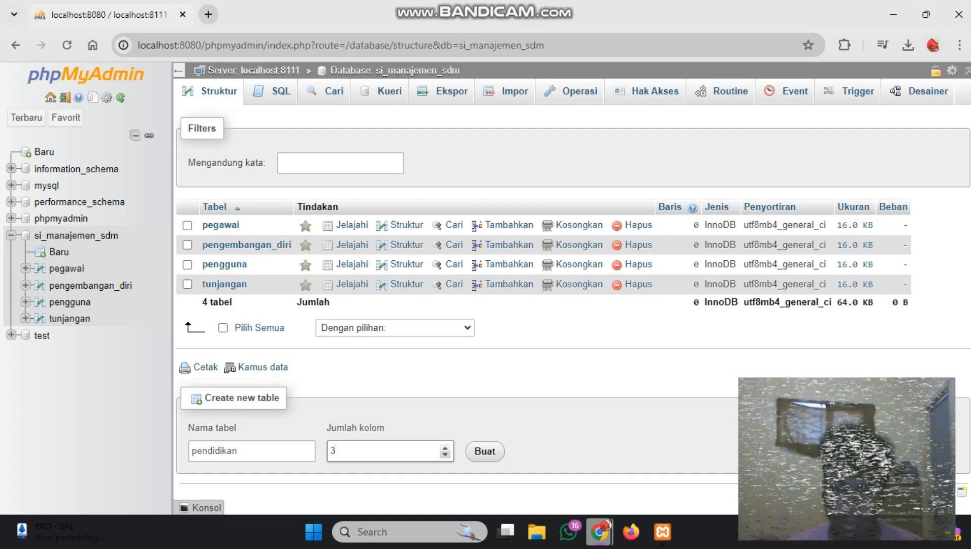
left_click(445, 454)
left_click(445, 447)
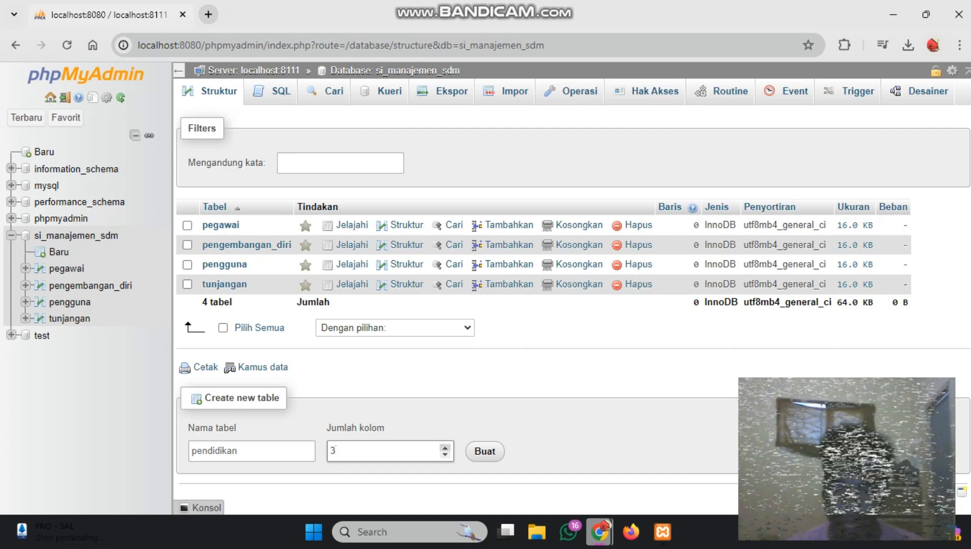
left_click(445, 448)
left_click(445, 447)
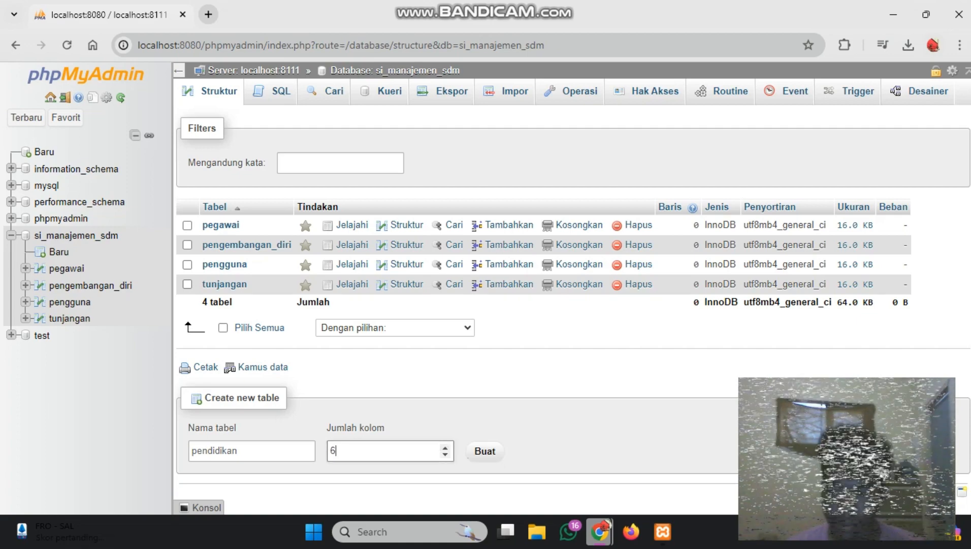
left_click(485, 451)
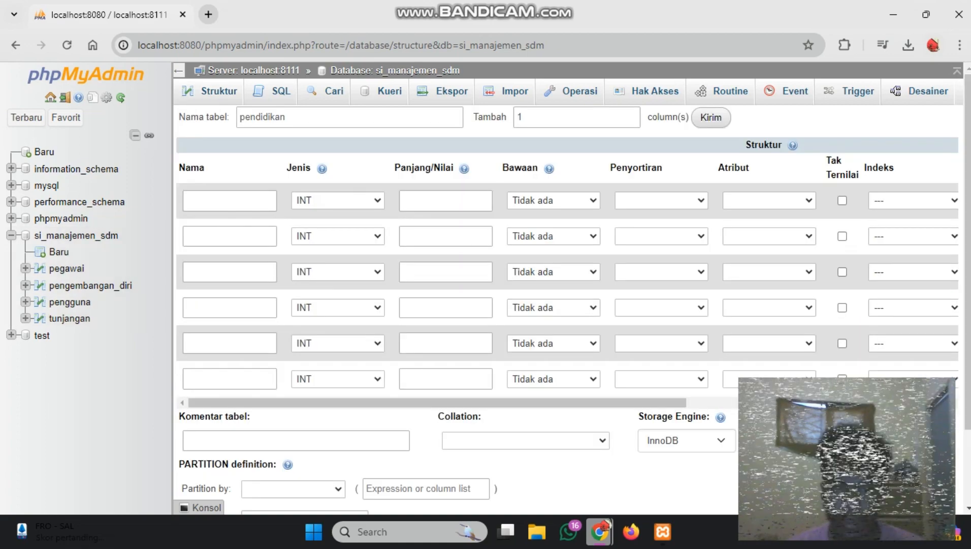
Define the first column as id_pendidikan with type INT and make it an auto-increment primary key
left_click(229, 200)
type("id")
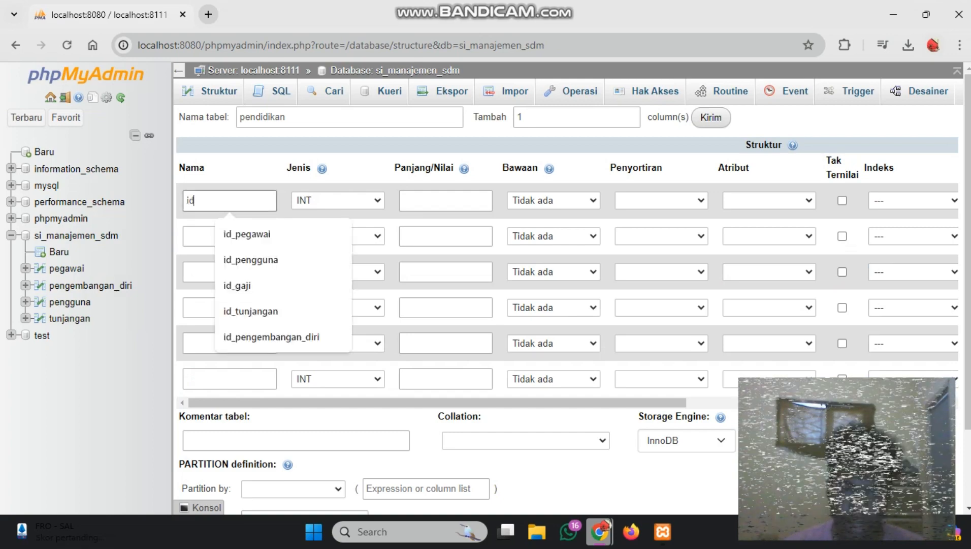
type("_pendidikan")
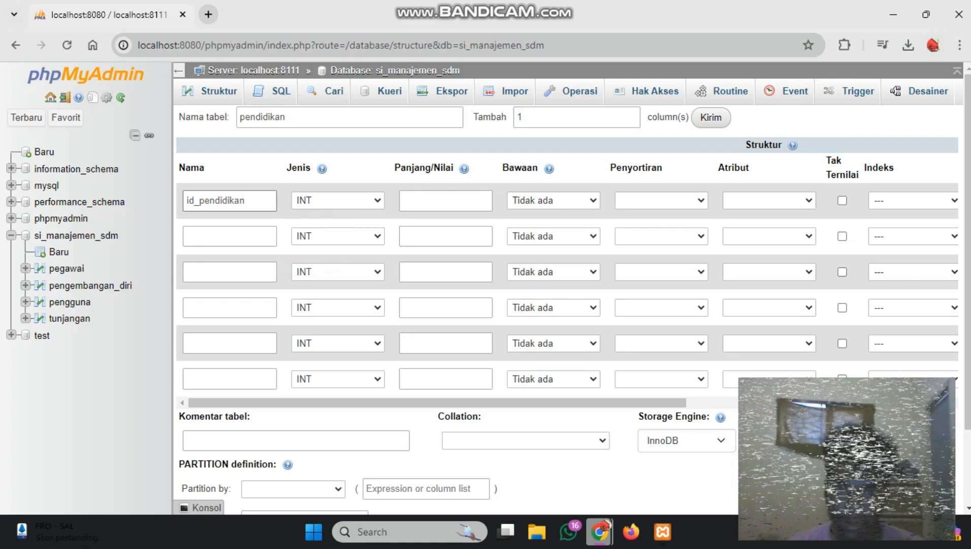
left_click(337, 201)
left_click(325, 216)
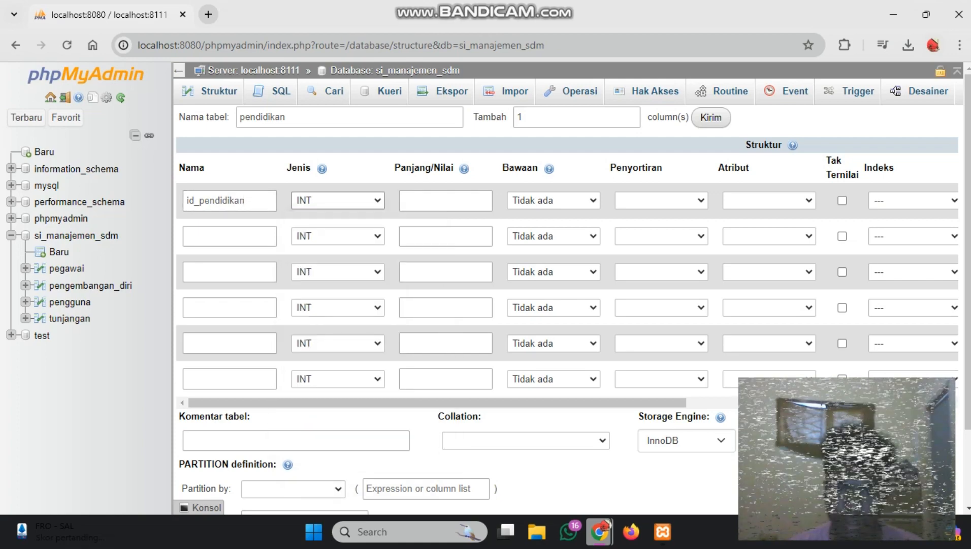
left_click_drag(406, 402, 576, 402)
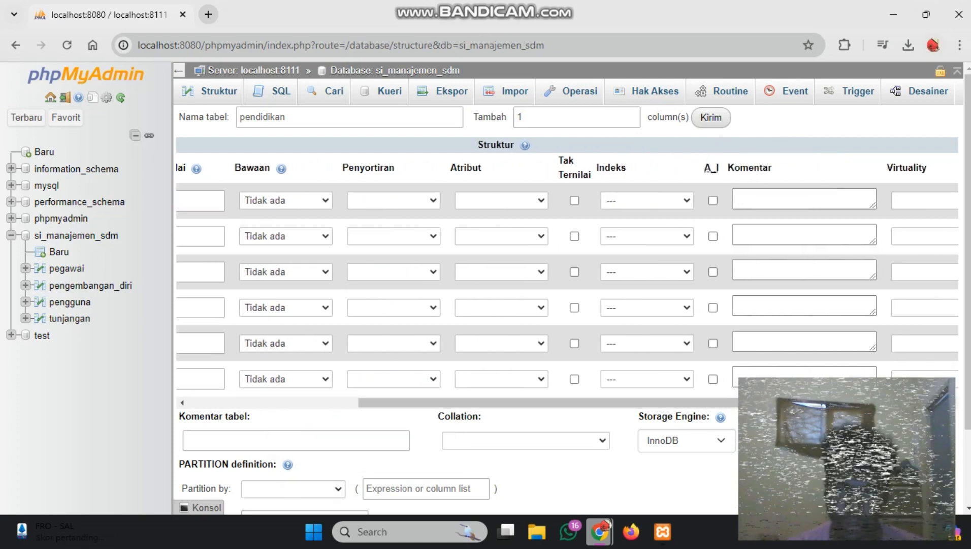
left_click(713, 201)
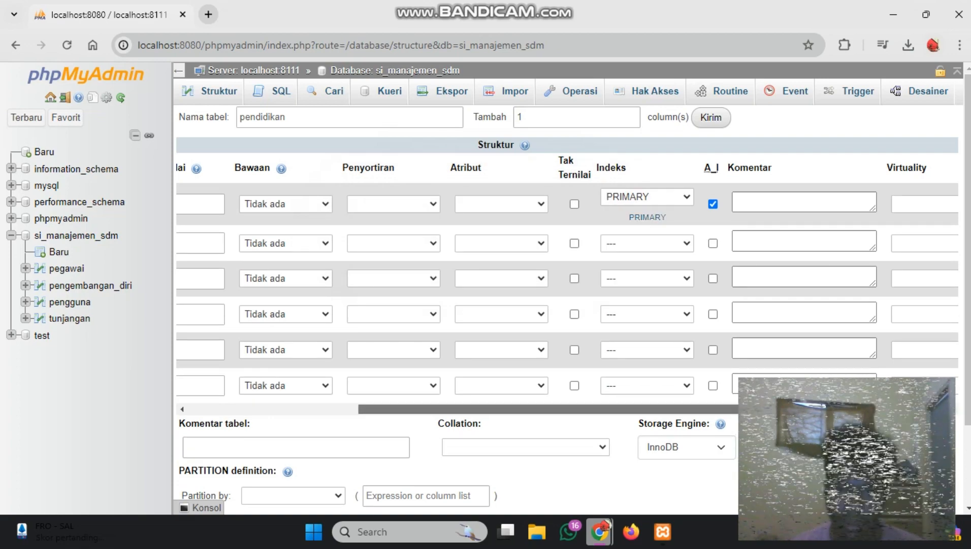
Name the second column of the pendidikan table id_pegawai and the third column jenjang_pendidikan
left_click_drag(610, 409, 437, 409)
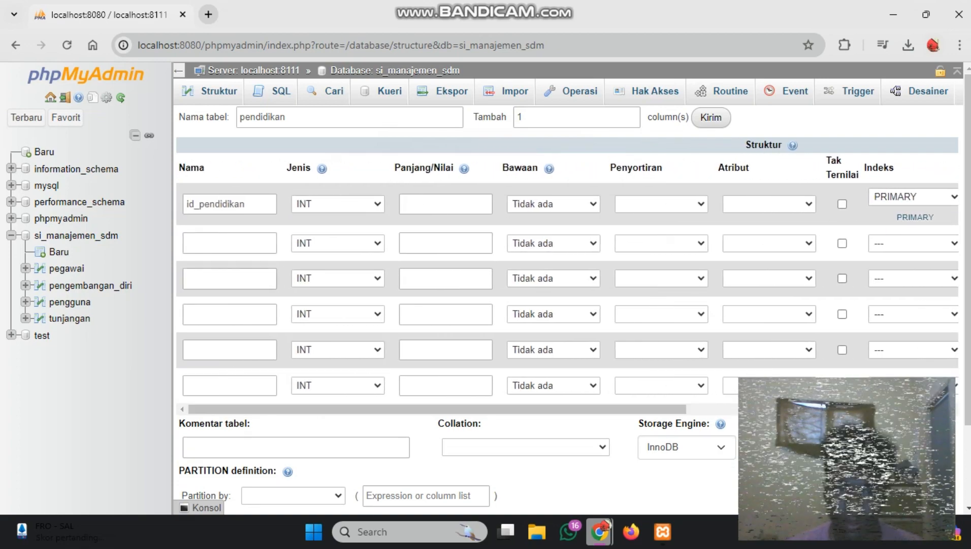
left_click(229, 243)
type("id")
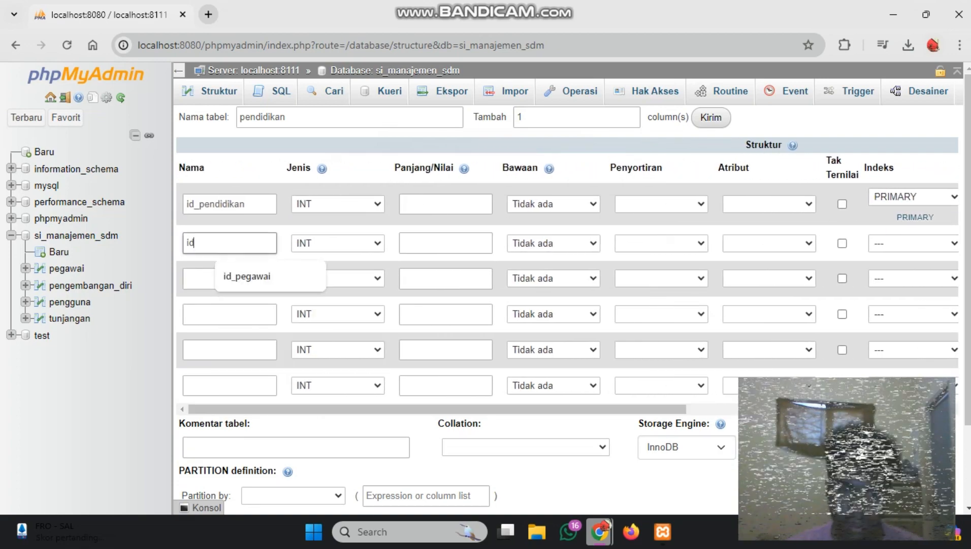
type("_pegawai")
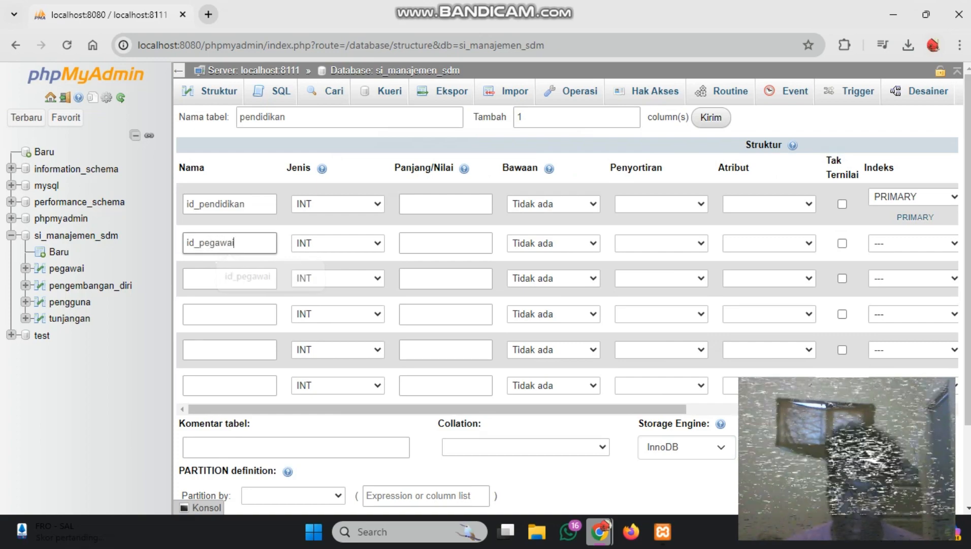
left_click(231, 277)
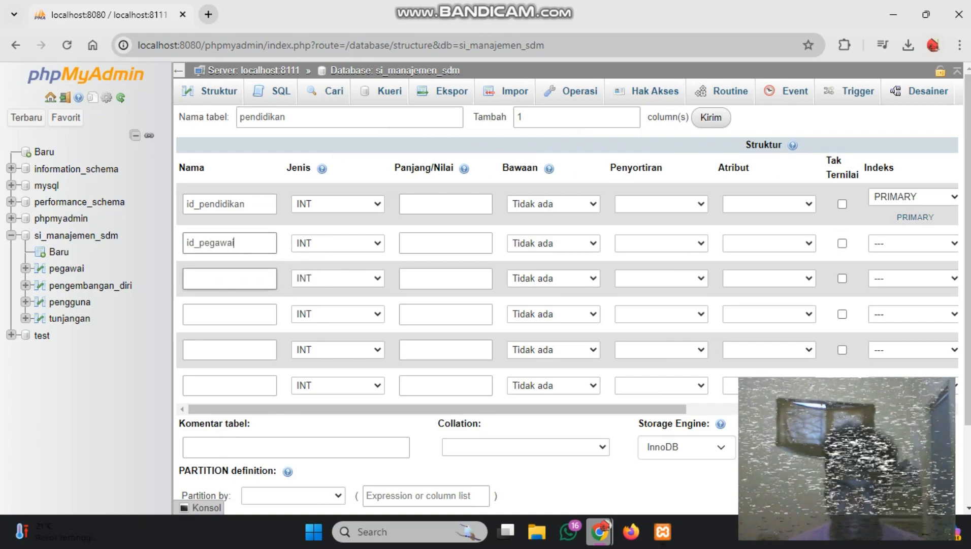
type("jenjang")
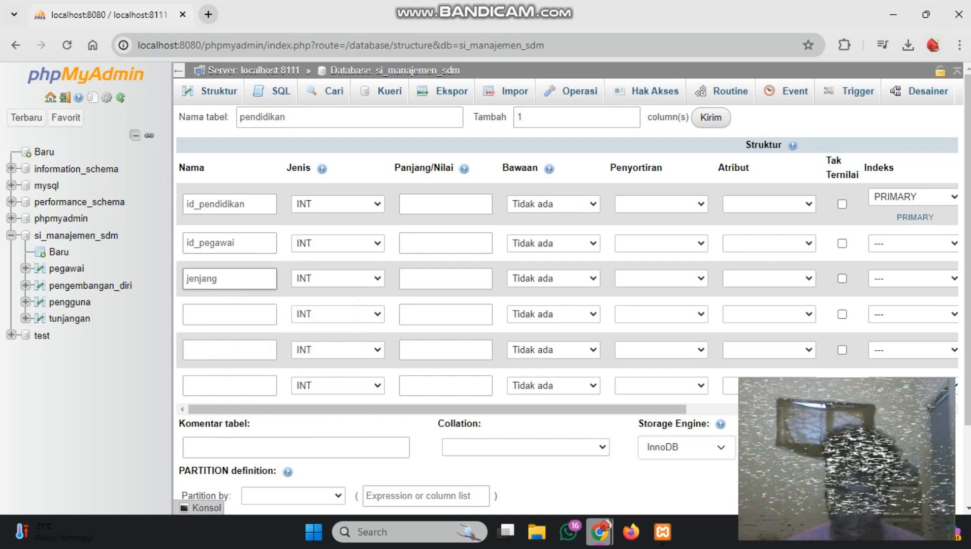
type("_pendidikan")
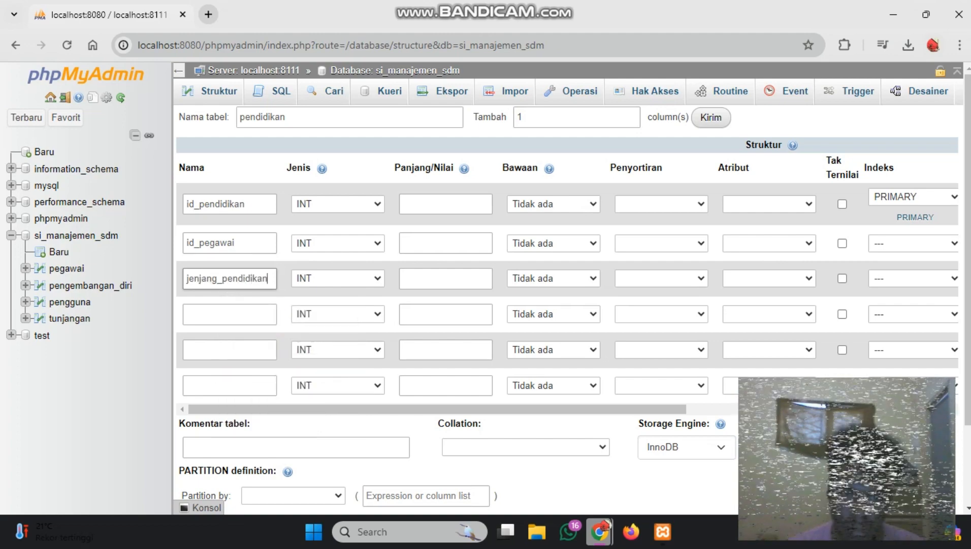
Name the fourth column of the pendidikan table nama_sekolah
left_click(229, 314)
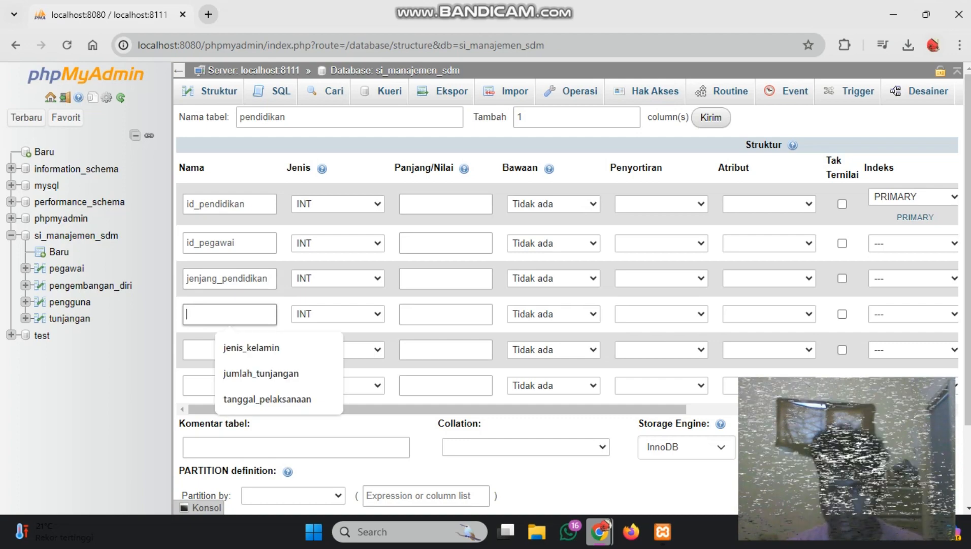
type("na")
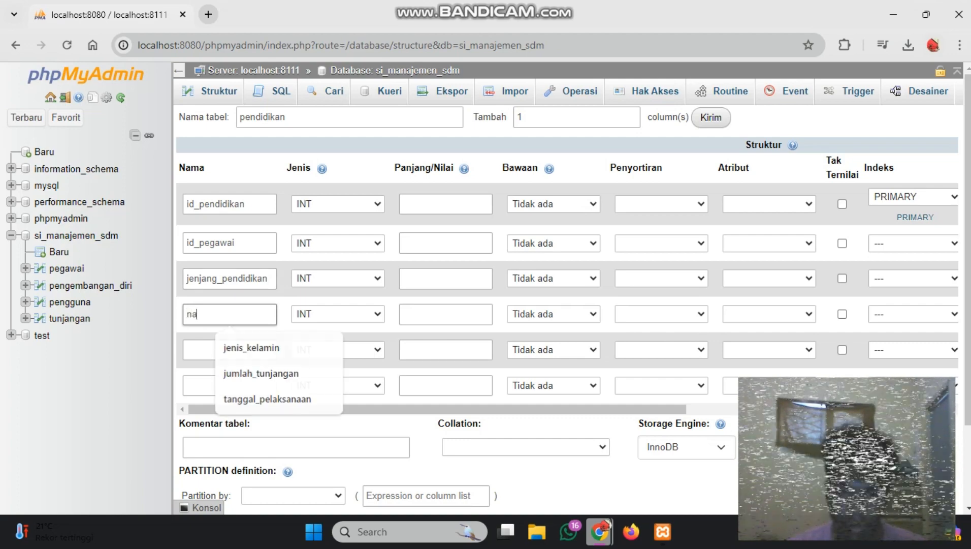
type("ma_sekola")
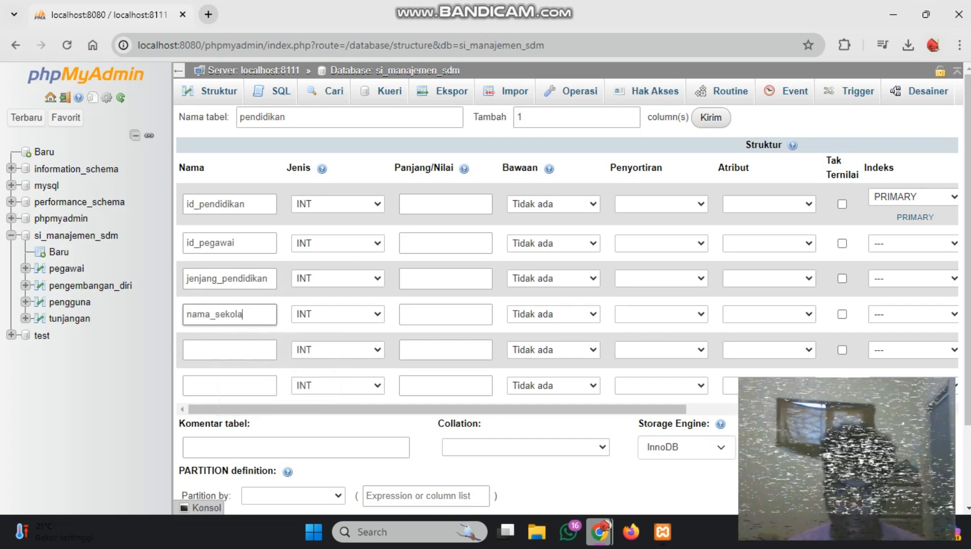
type("h")
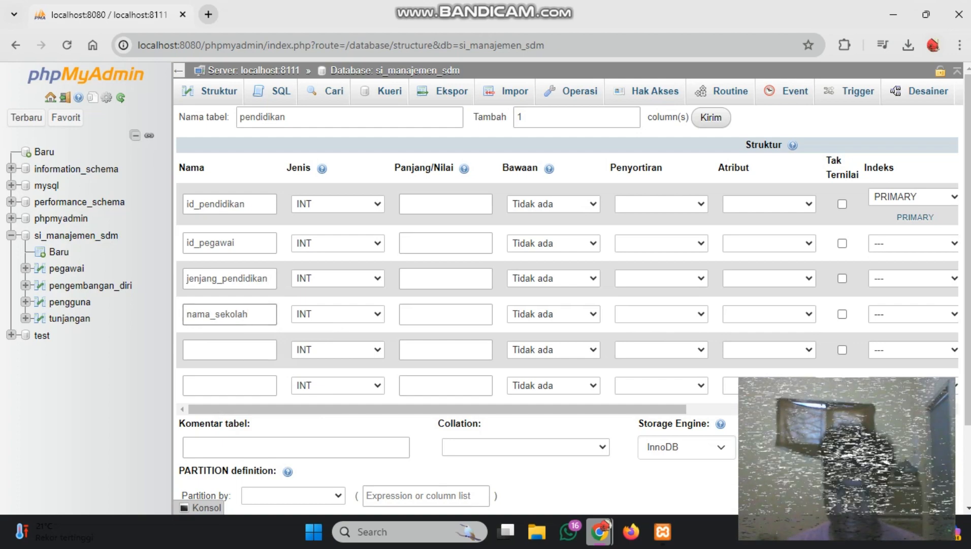
Set the jenjang_pendidikan and nama_sekolah columns to VARCHAR, each with a length of 100
left_click(337, 278)
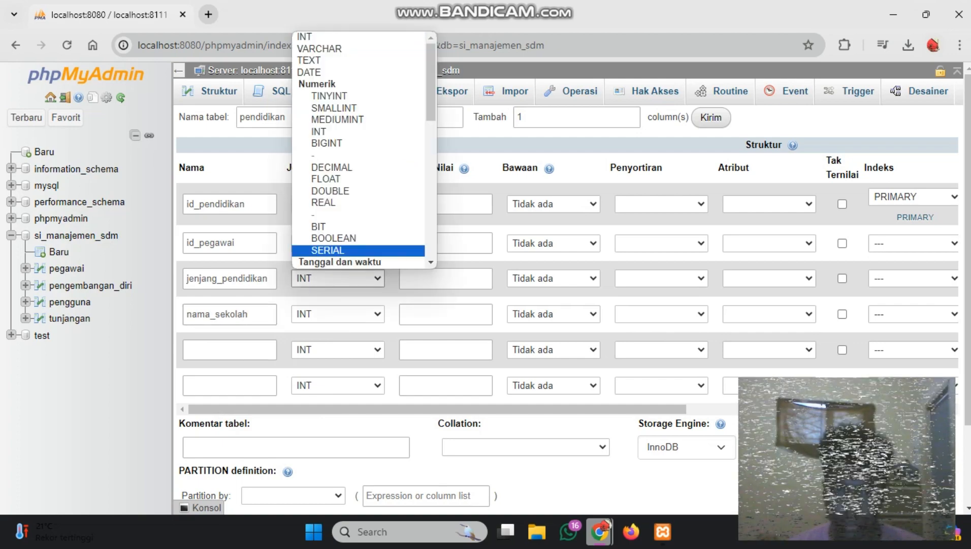
left_click(330, 49)
left_click(446, 279)
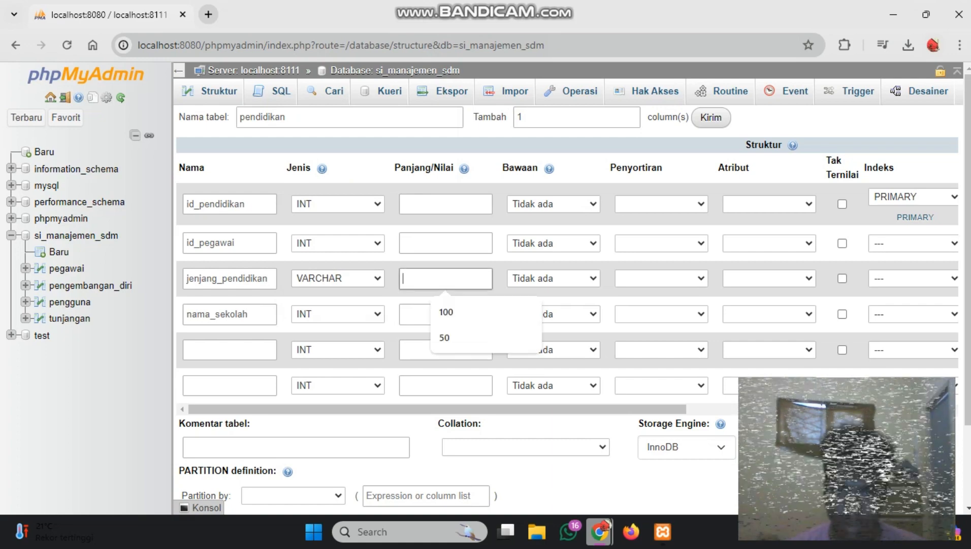
type("100")
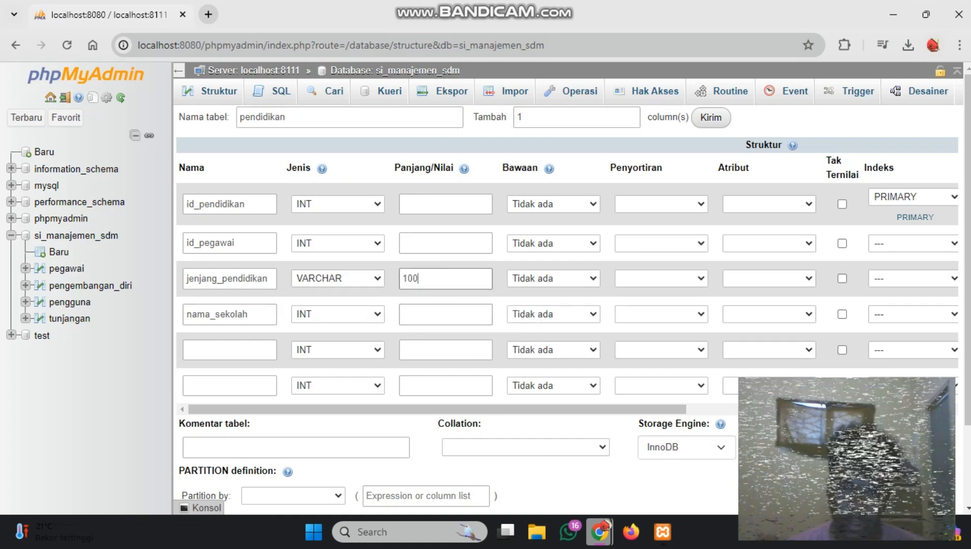
left_click(337, 314)
left_click(320, 85)
left_click(445, 314)
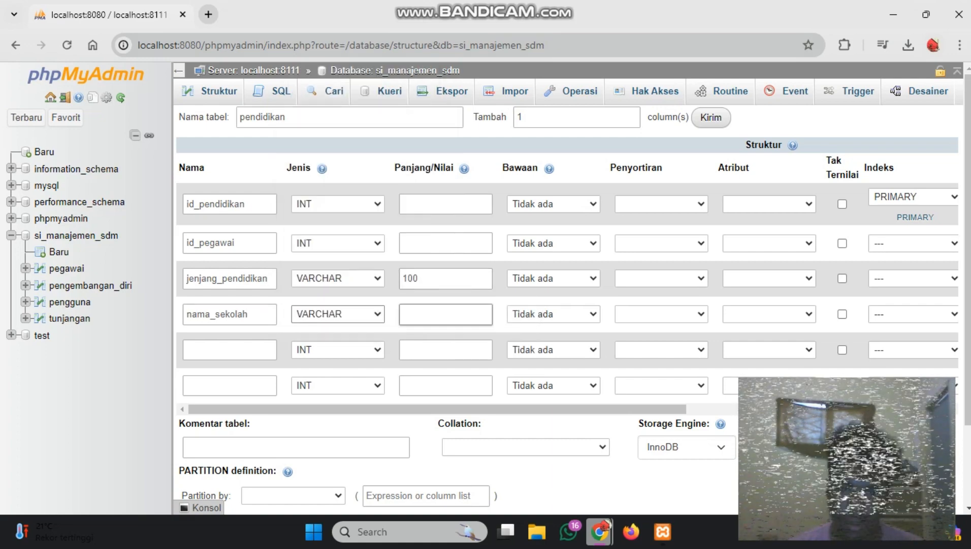
type("100")
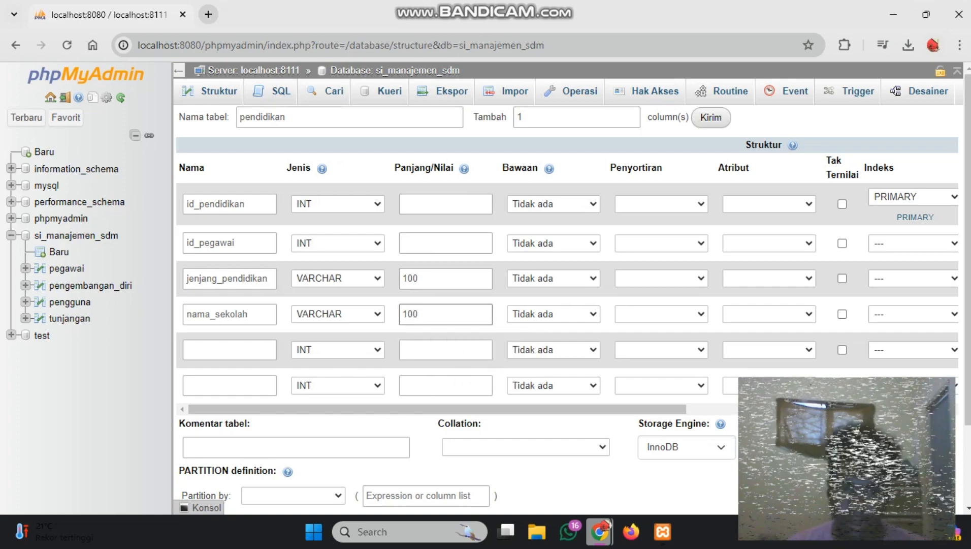
Define the fifth column as jurusan with type VARCHAR and a length of 100
left_click(230, 350)
type("jurusan")
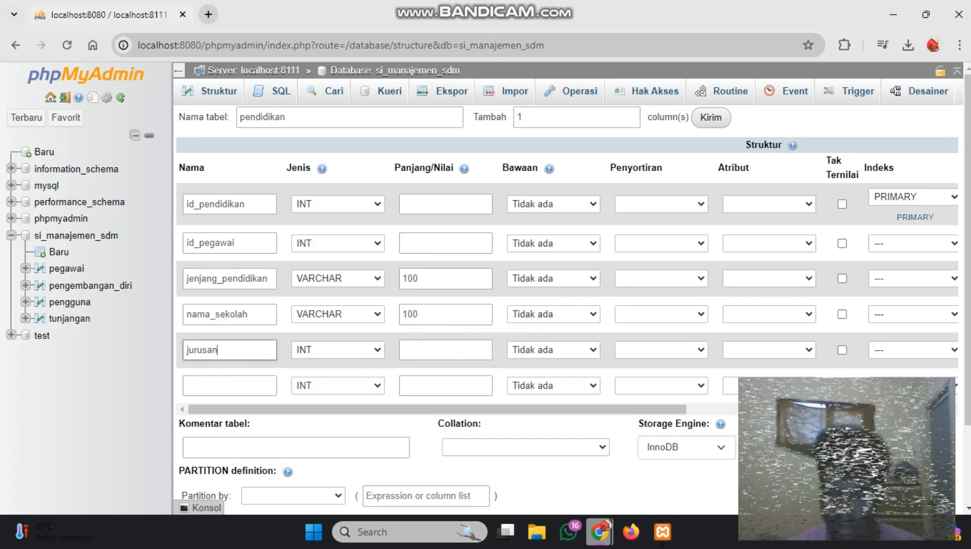
left_click(338, 350)
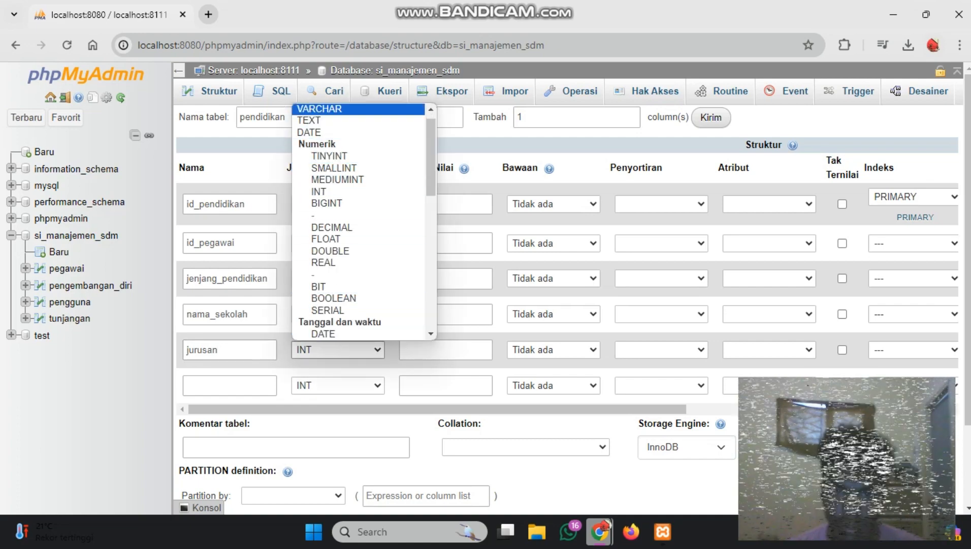
left_click(325, 108)
key("Tab")
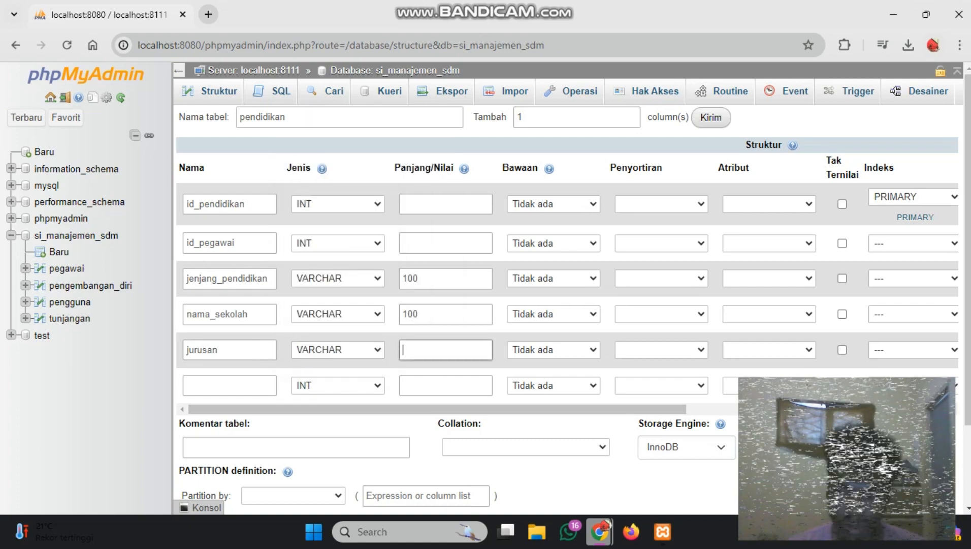
type("100")
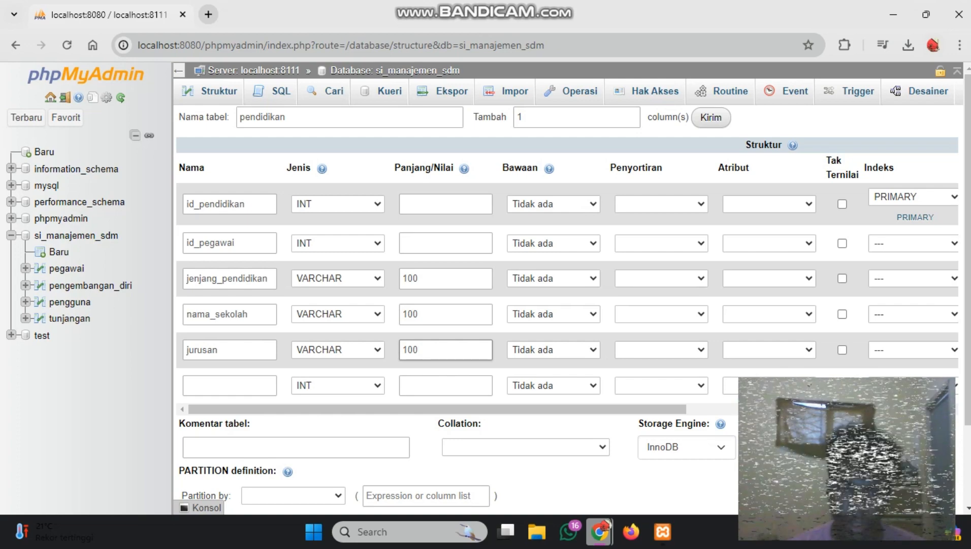
Define the sixth column of the pendidikan table as tahun_lulus with type YEAR
left_click(226, 386)
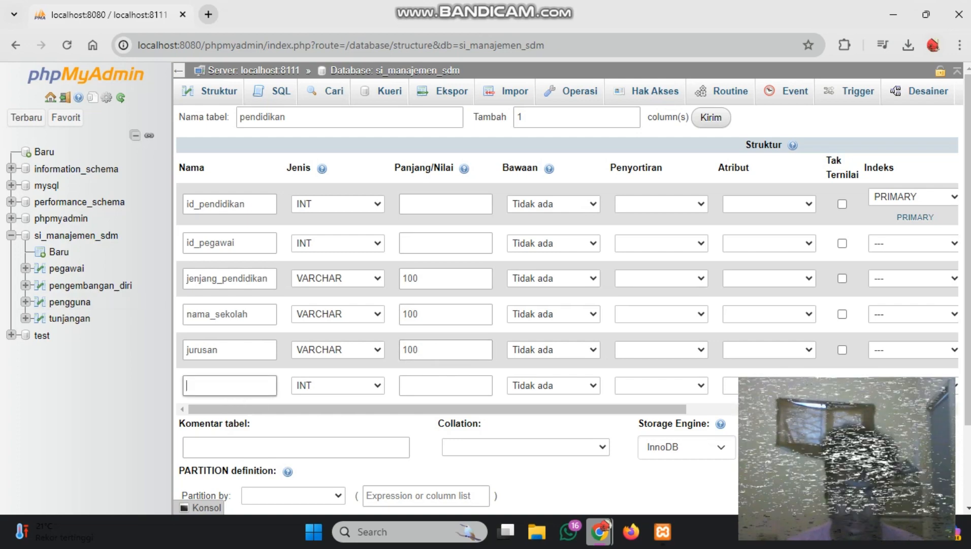
type("tahun_")
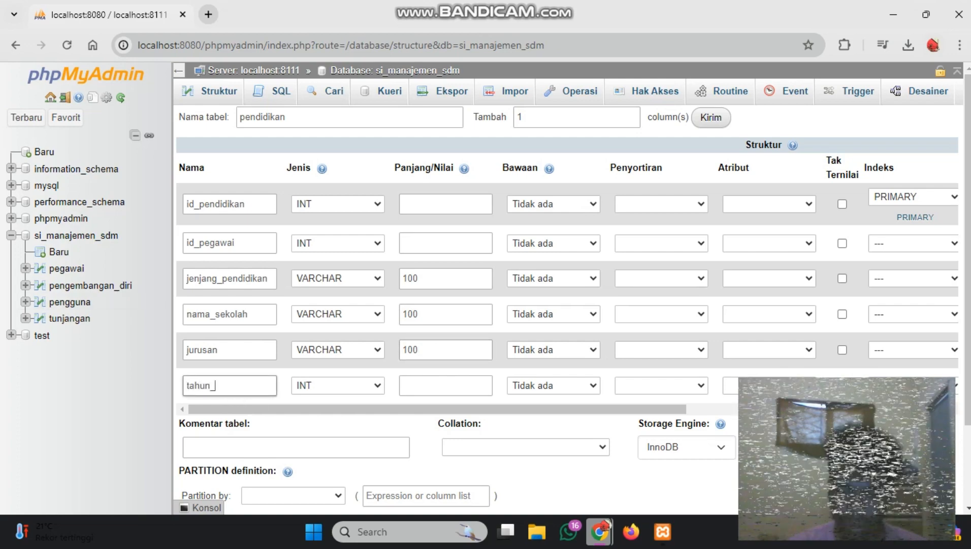
type("lulus")
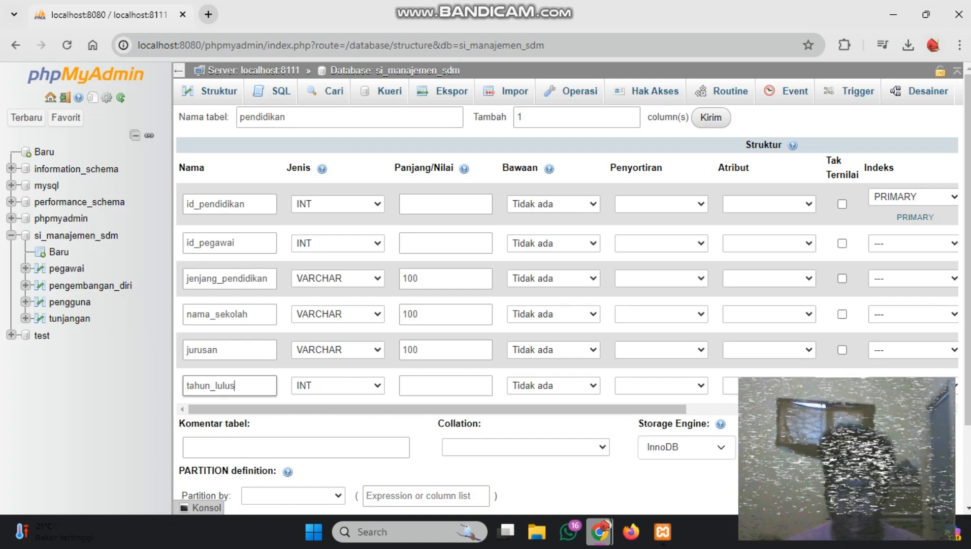
left_click(338, 385)
scroll(359, 203, "down", 1)
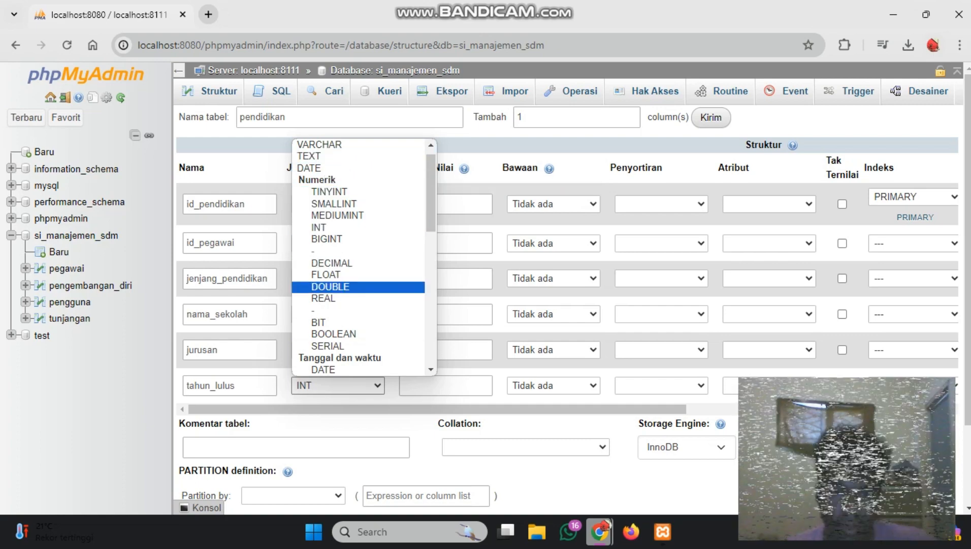
scroll(359, 281, "down", 4)
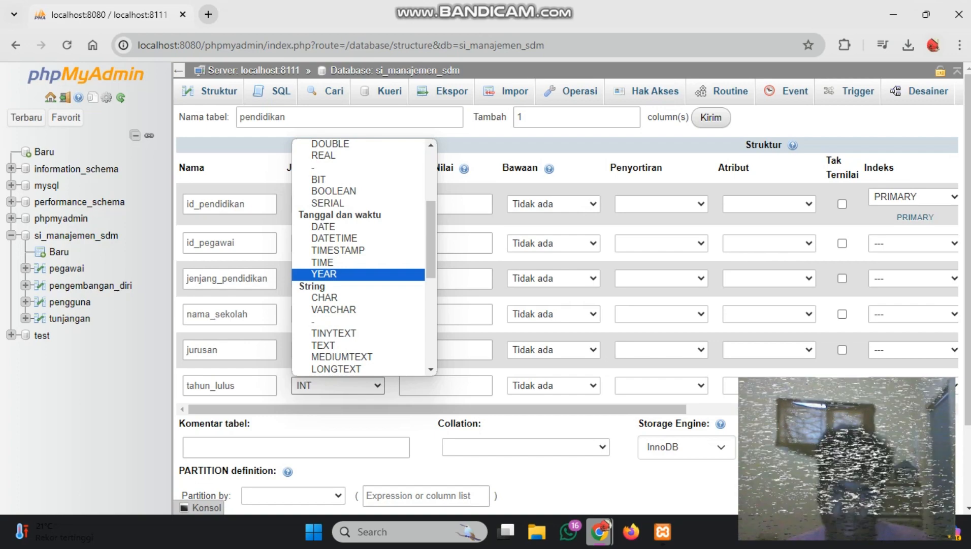
left_click(323, 274)
Save the new pendidikan table
left_click(446, 386)
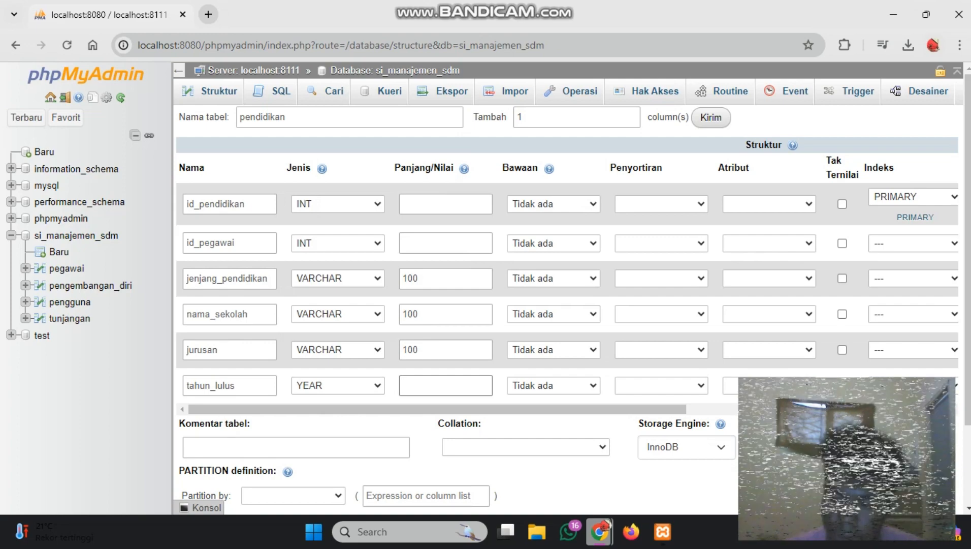
scroll(457, 305, "down", 2)
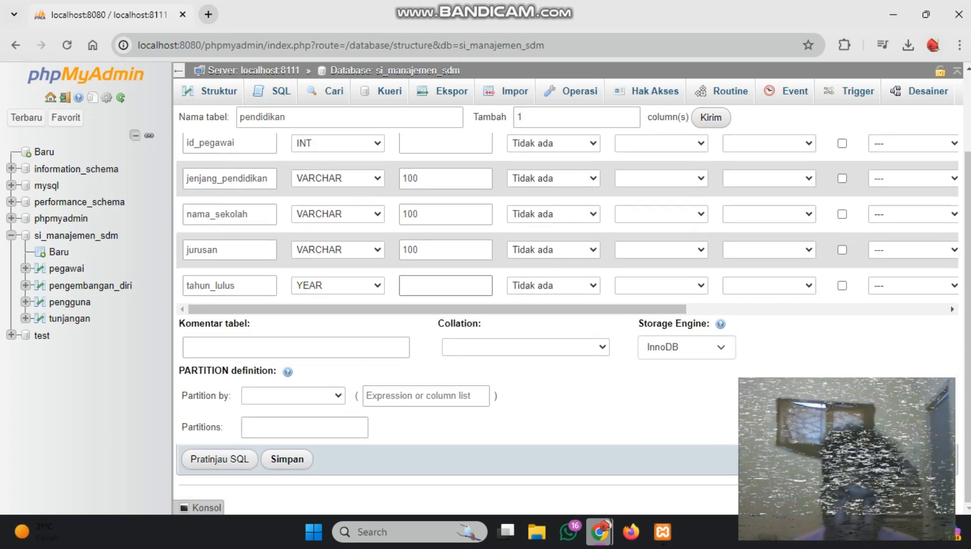
left_click(287, 459)
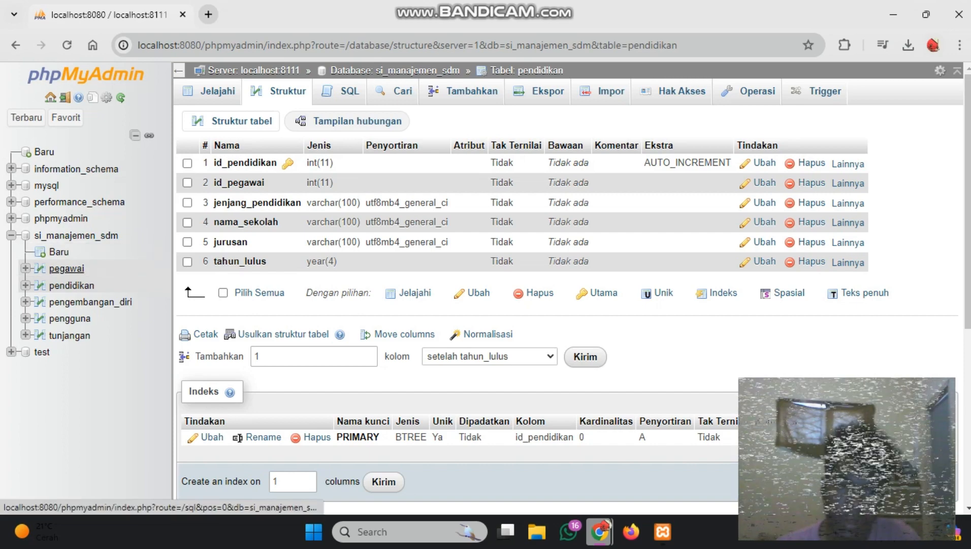
left_click(67, 268)
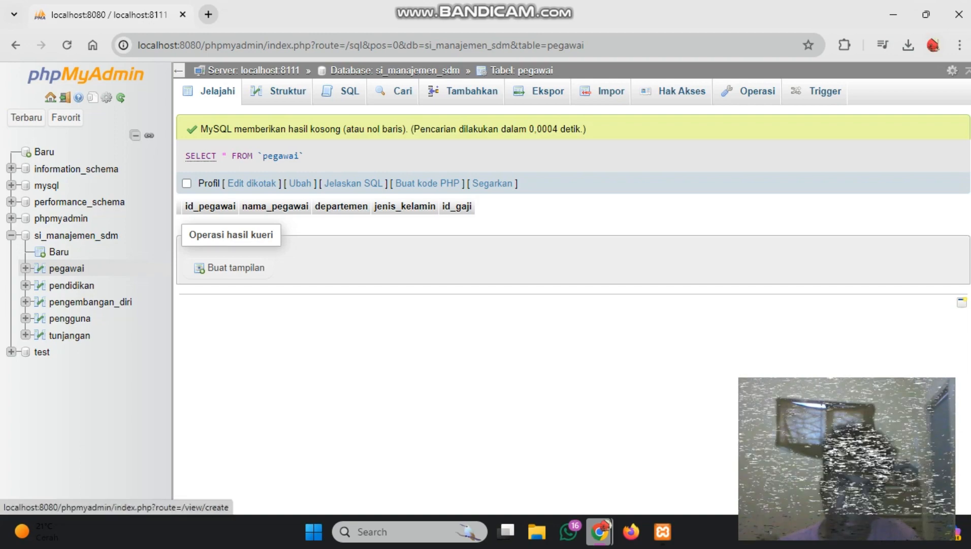
left_click(229, 268)
left_click(753, 96)
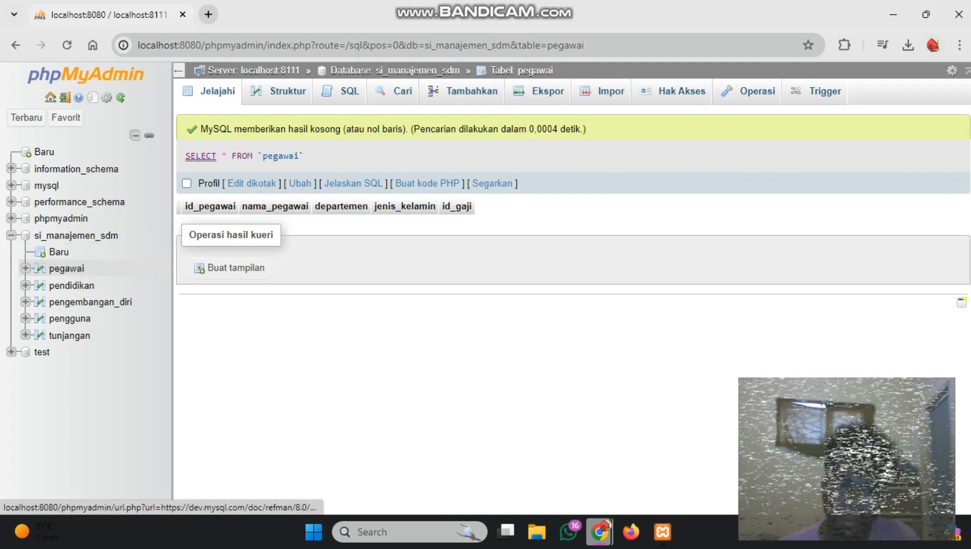
left_click(201, 155)
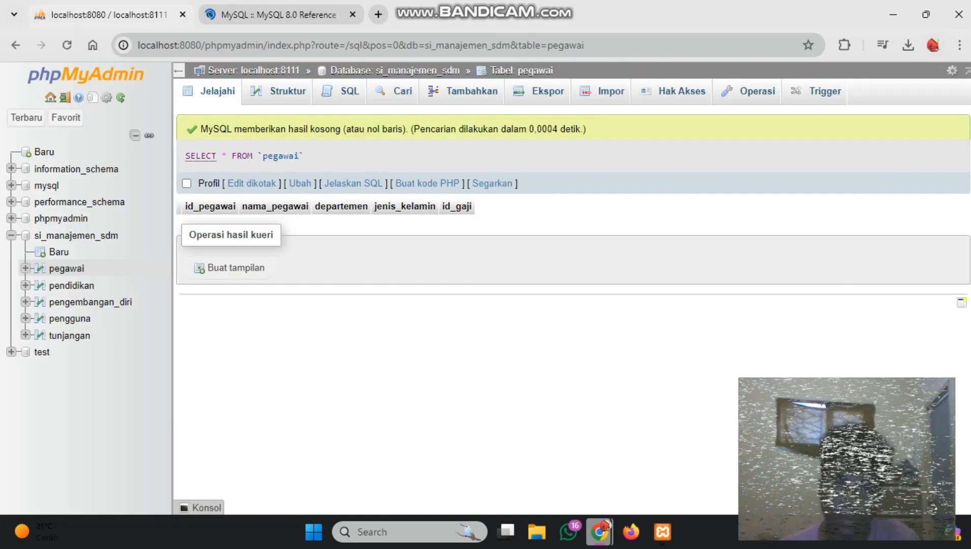
key("ctrl+w")
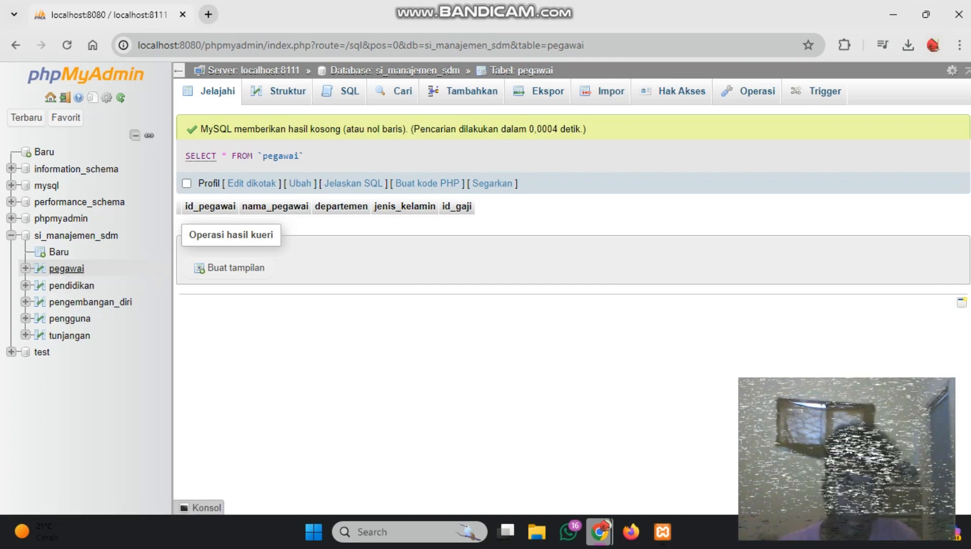
right_click(51, 269)
View the column structure of the pegawai table and of the pendidikan table
left_click(52, 268)
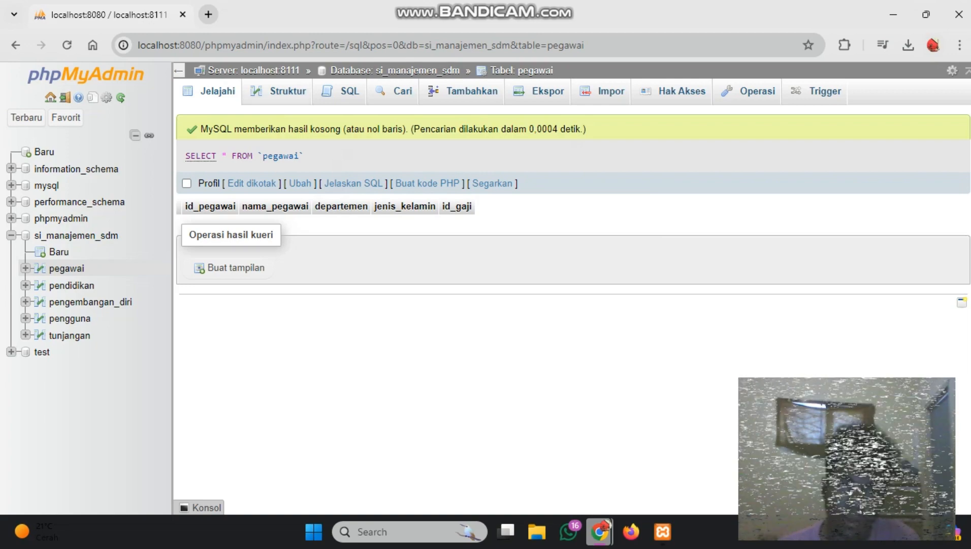
left_click(278, 91)
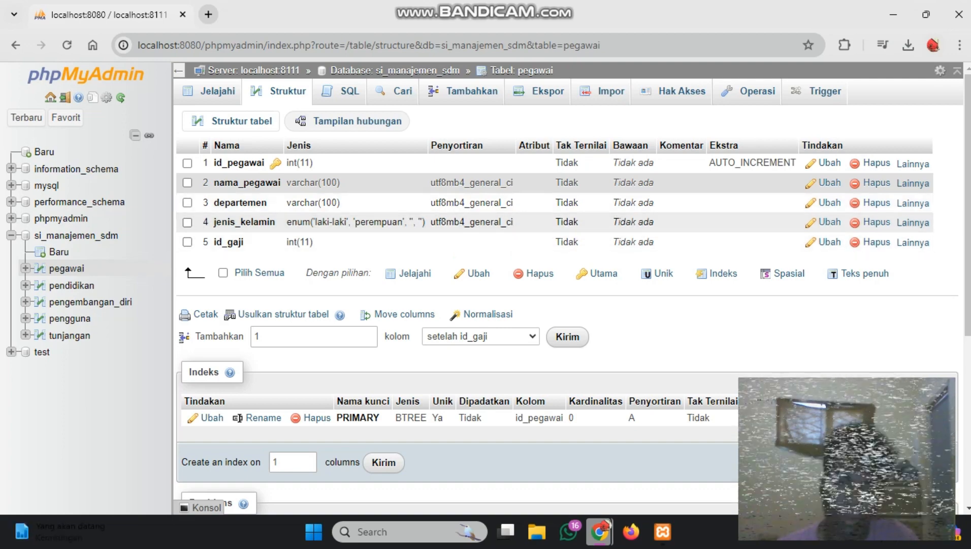
left_click(71, 285)
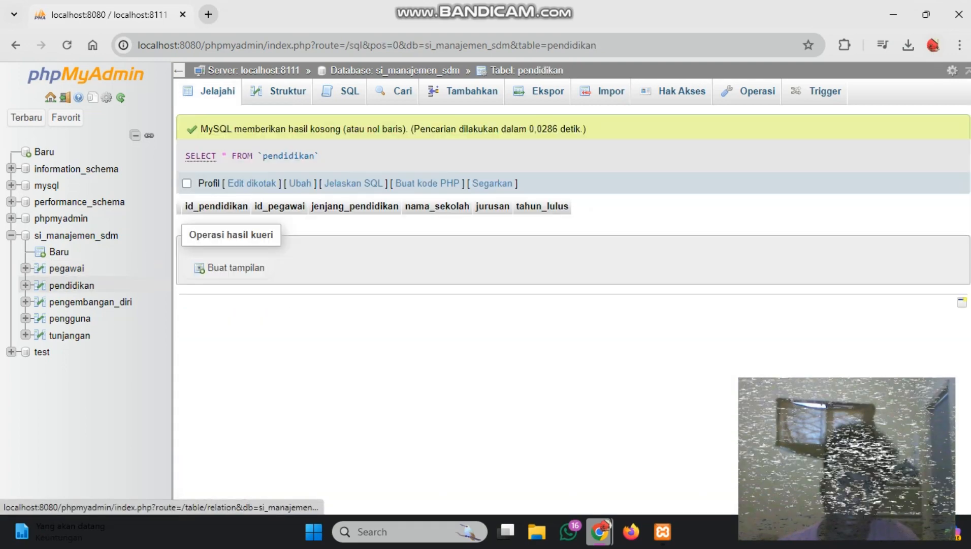
left_click(279, 92)
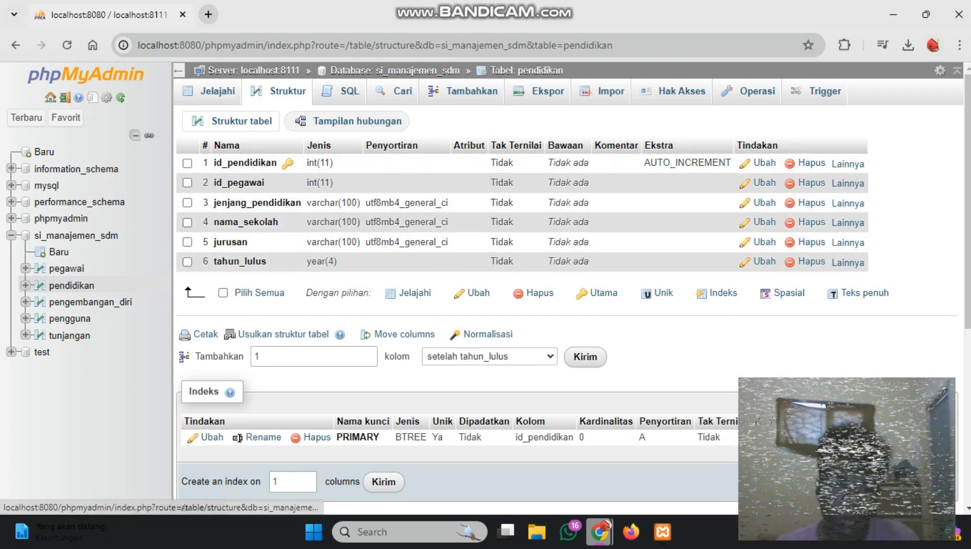
View the column structures of the pengembangan_diri, pengguna and tunjangan tables
left_click(90, 302)
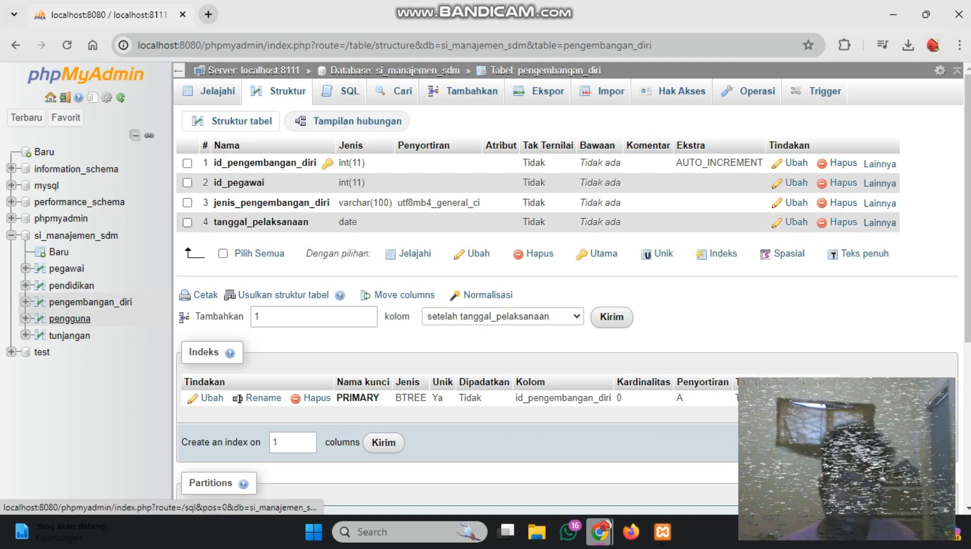
left_click(76, 319)
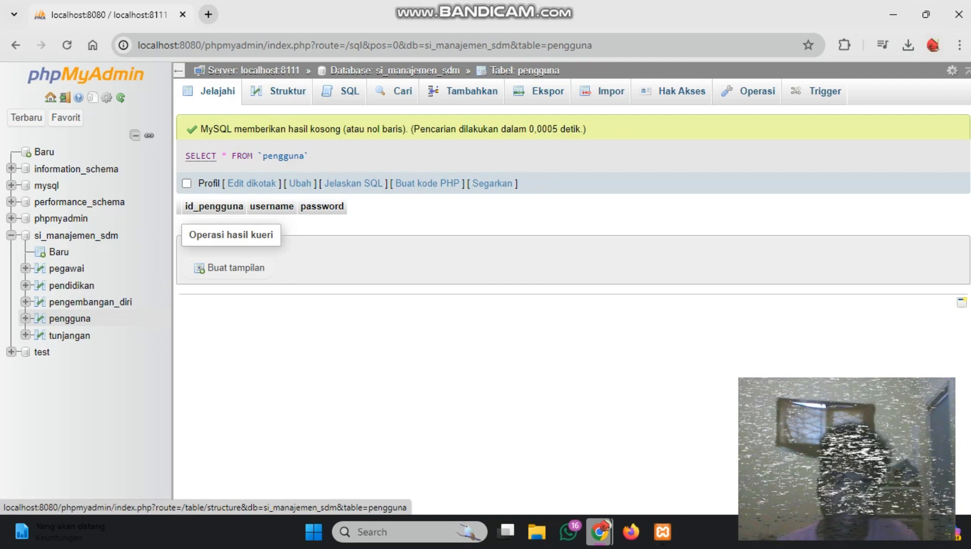
left_click(39, 318)
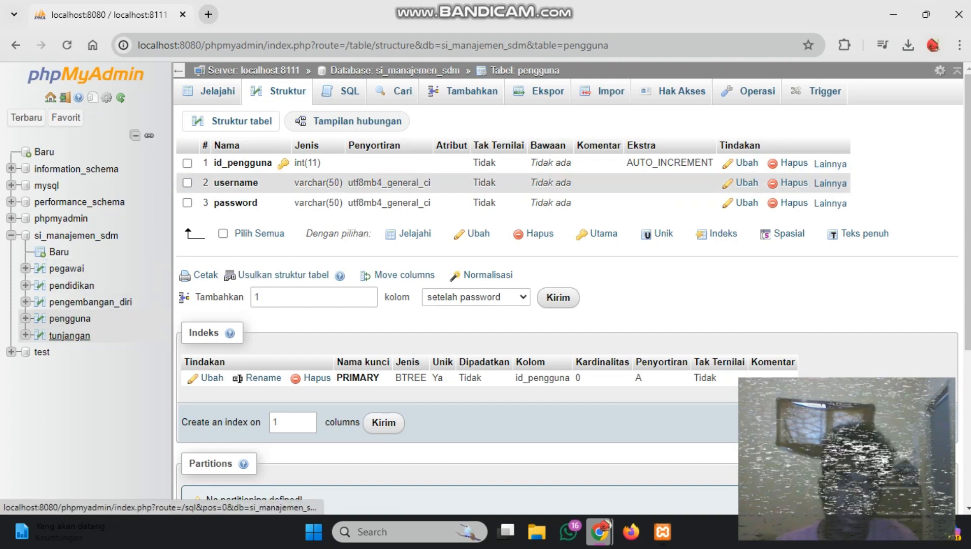
left_click(70, 335)
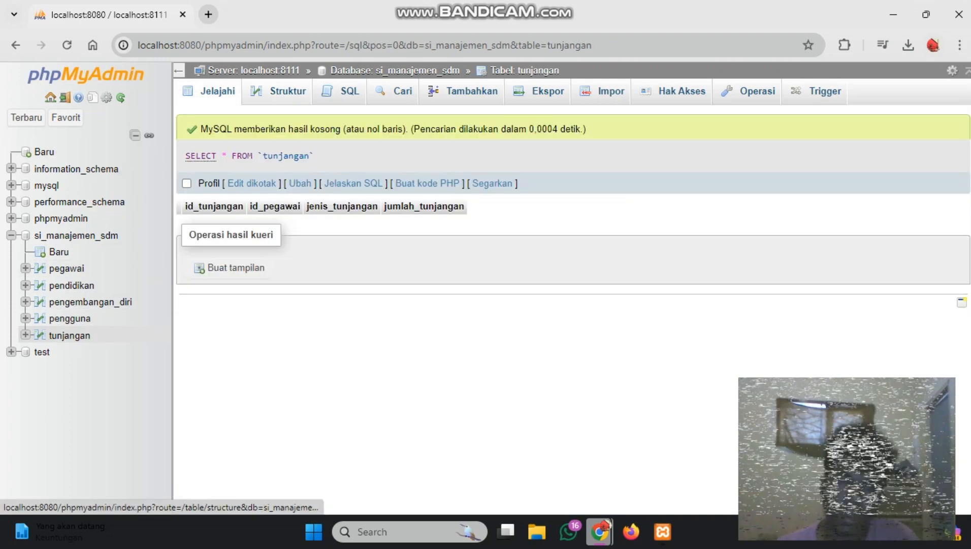
left_click(39, 335)
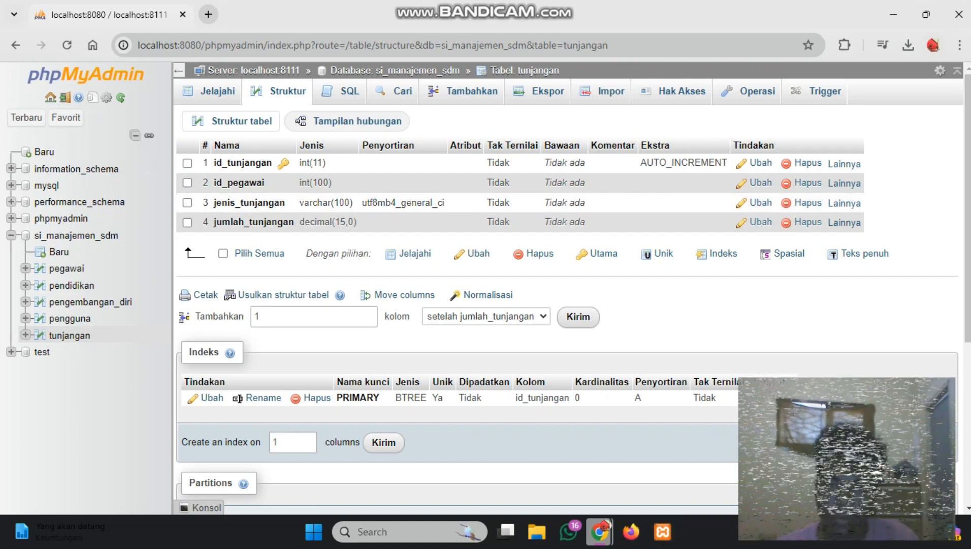
left_click(894, 14)
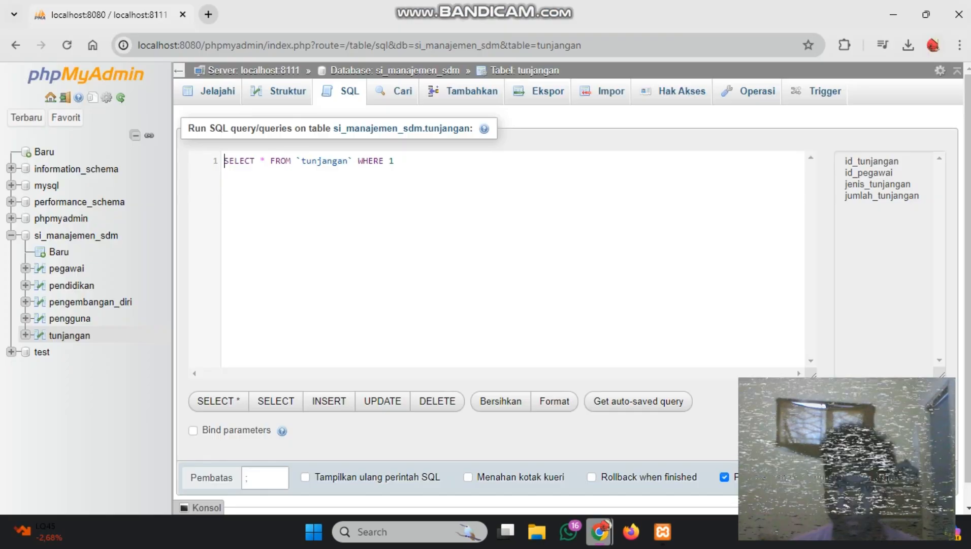
left_click(600, 531)
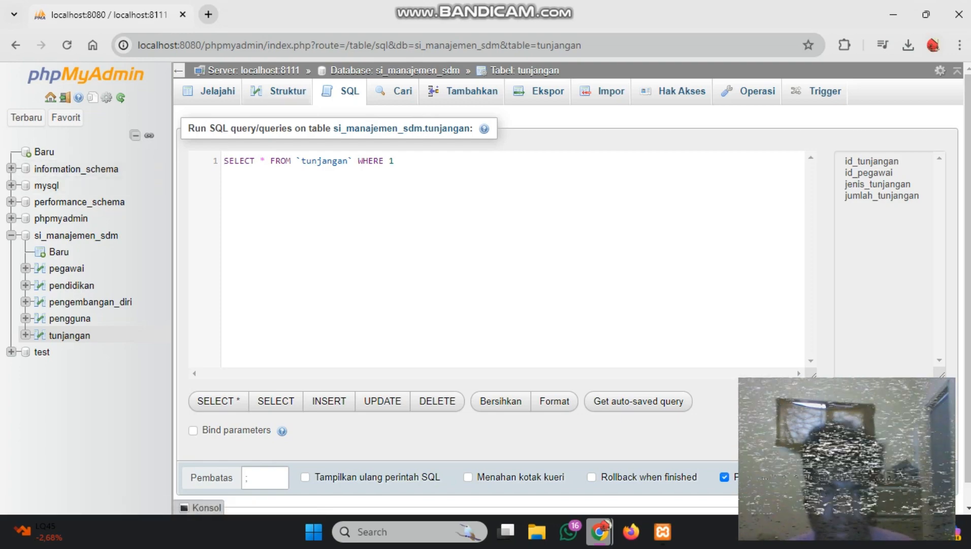
Enter CREATE TABLE pendidikan as an SQL statement for the si_manajemen_sdm database
left_click(75, 235)
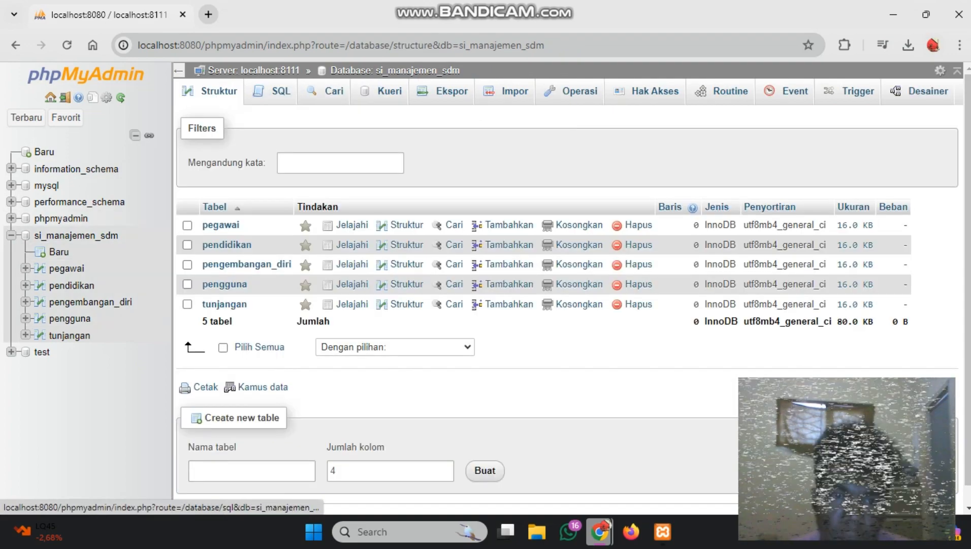
left_click(275, 91)
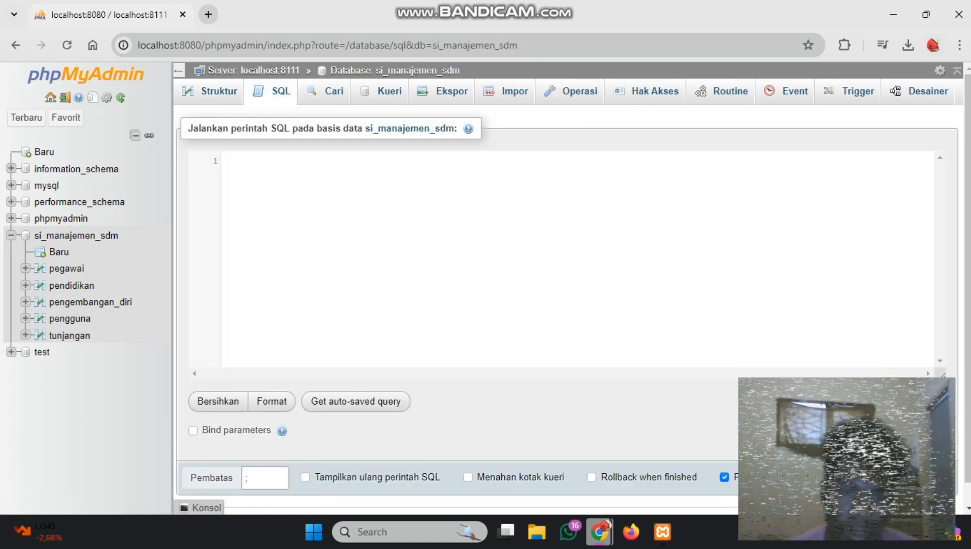
key("Caps_Lock")
type("CREA")
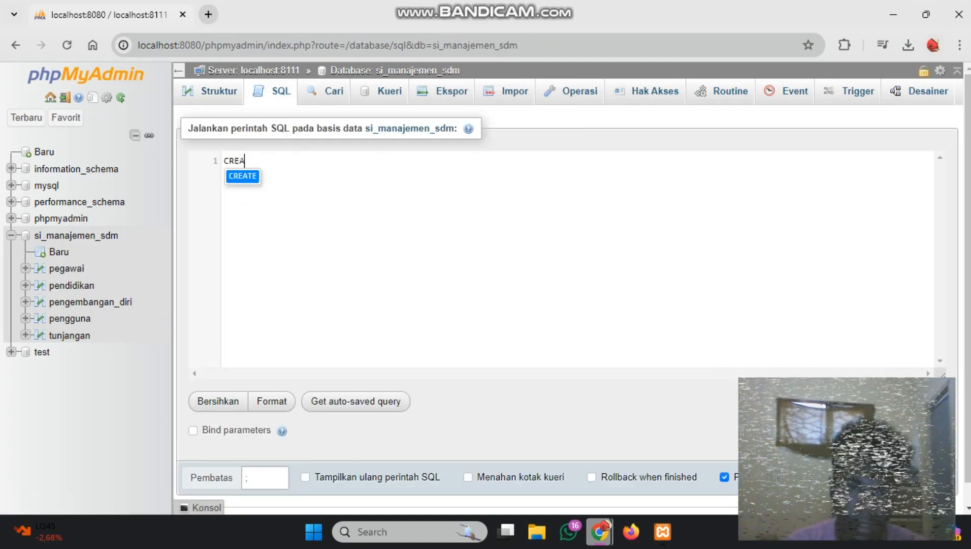
type("TE TAB")
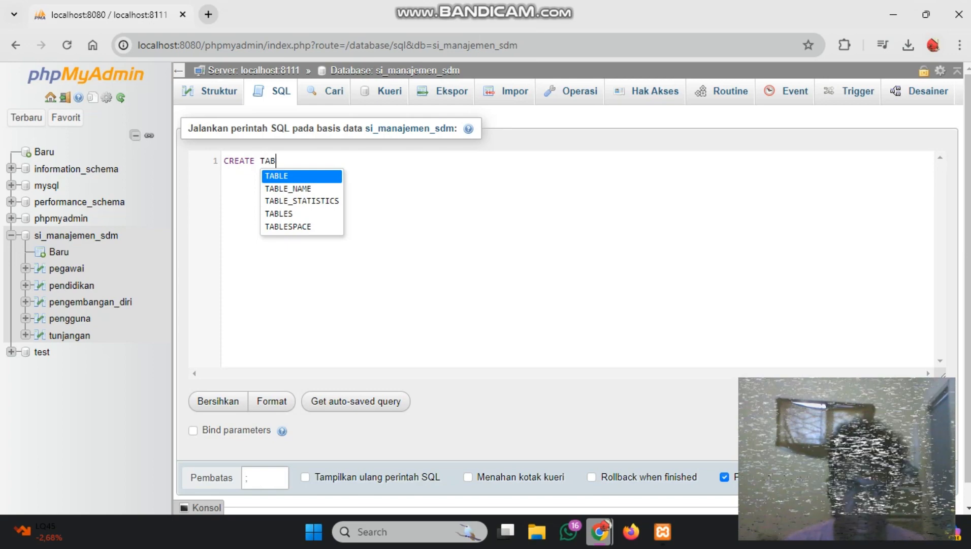
key("Return")
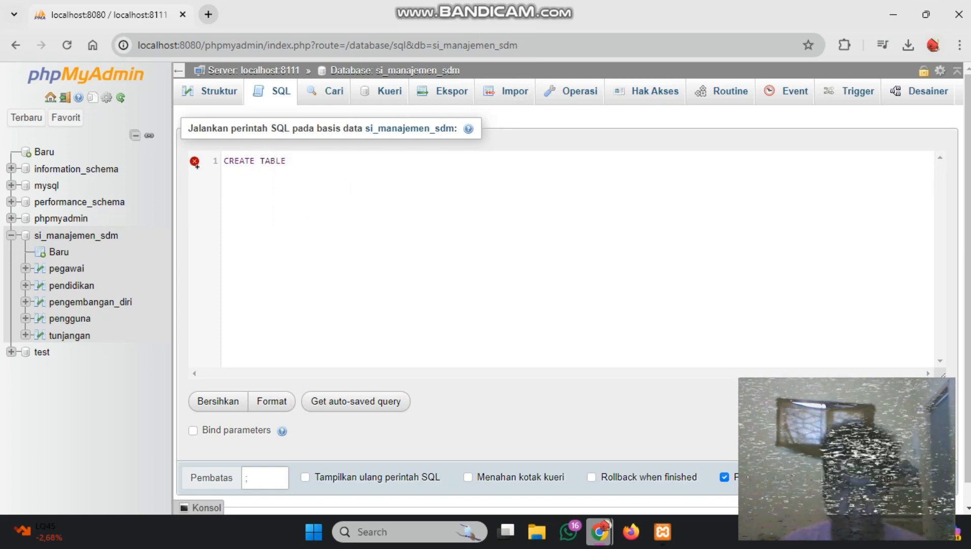
key("Caps_Lock")
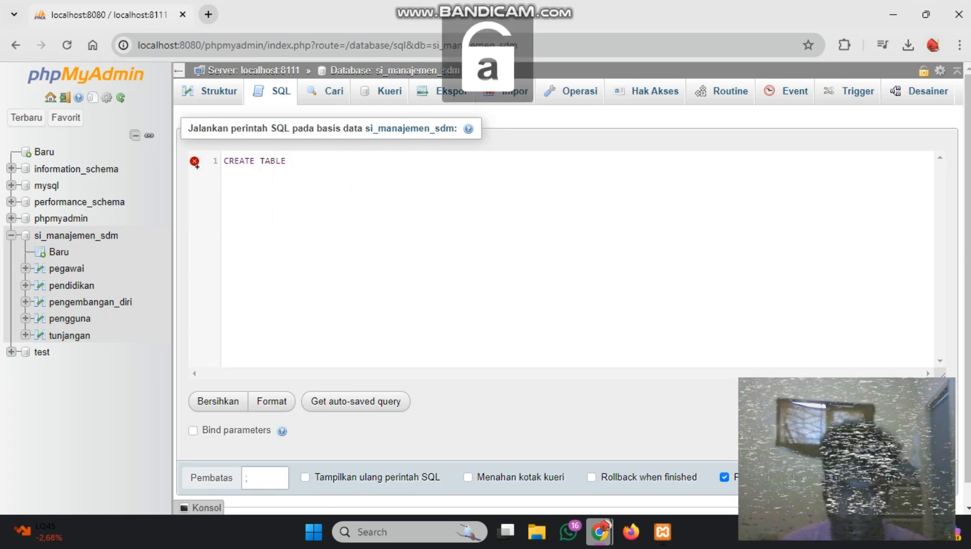
type("pendid")
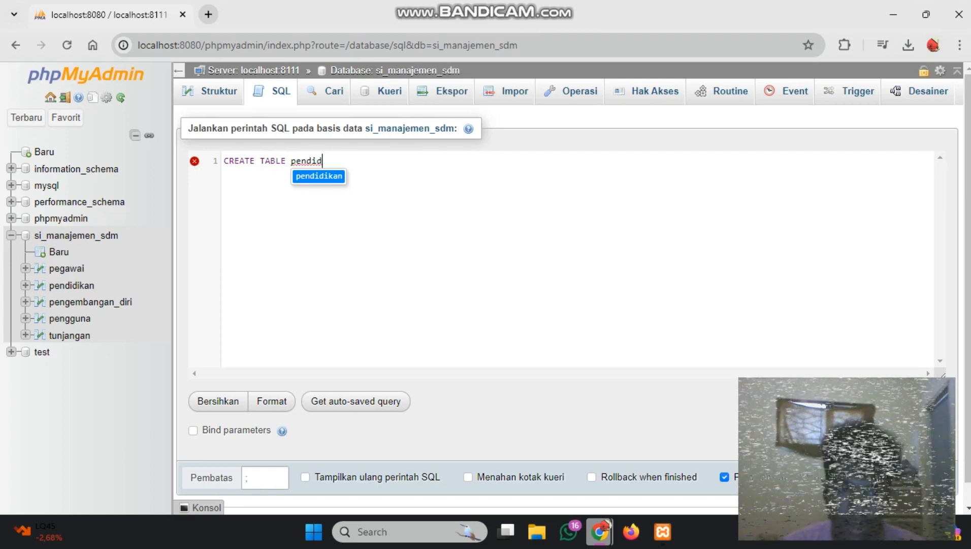
key("Return")
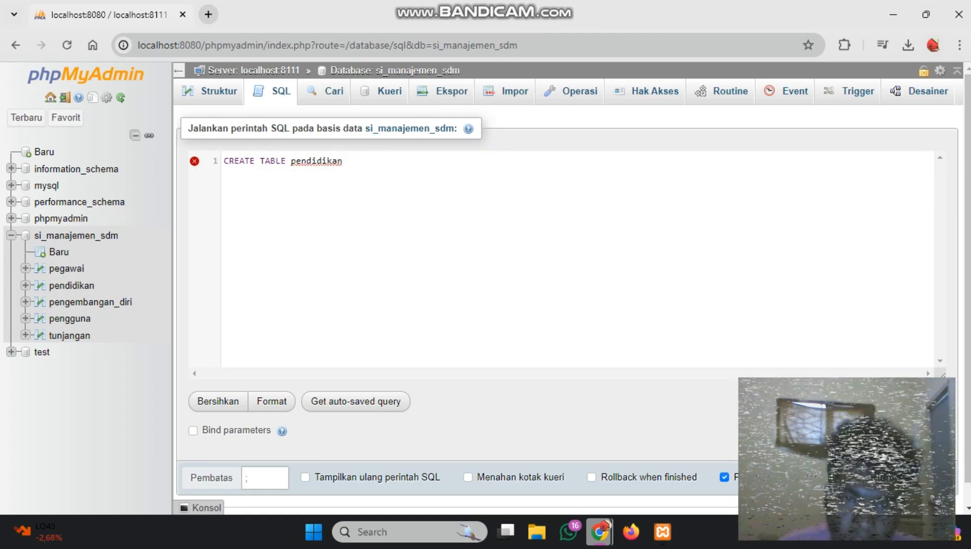
triple_click(348, 163)
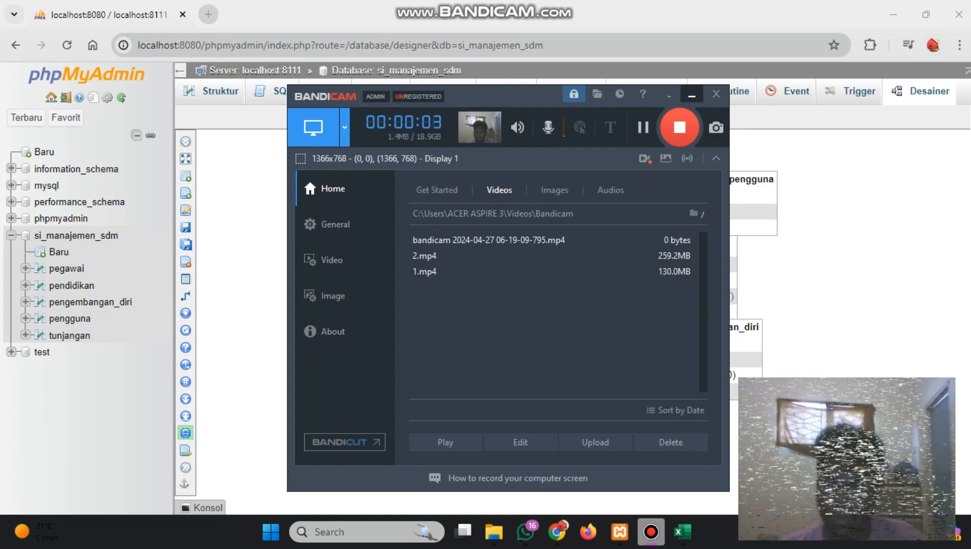
Move the tunjangan and pendidikan tables clear of each other in the database diagram and open the si_manajemen_sdm table overview
left_click(692, 95)
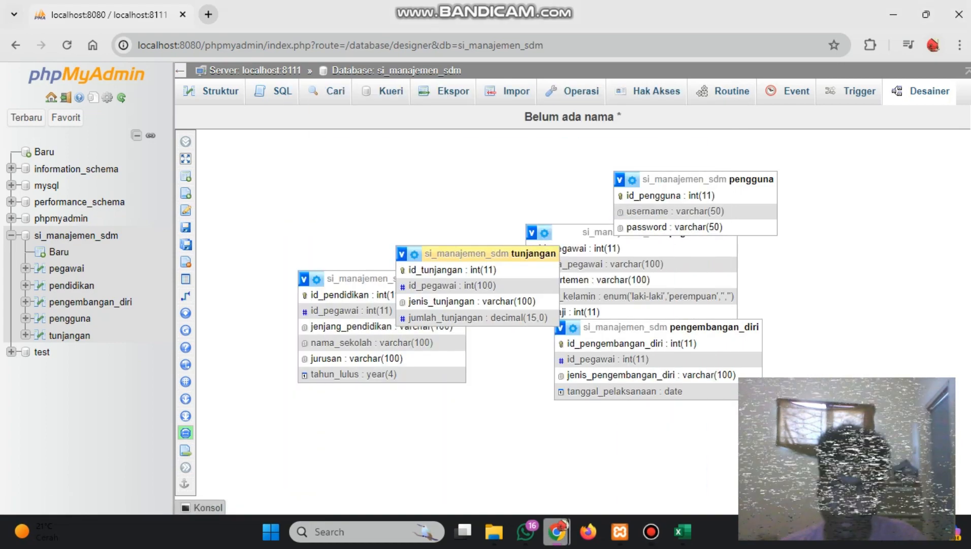
left_click_drag(488, 254, 399, 160)
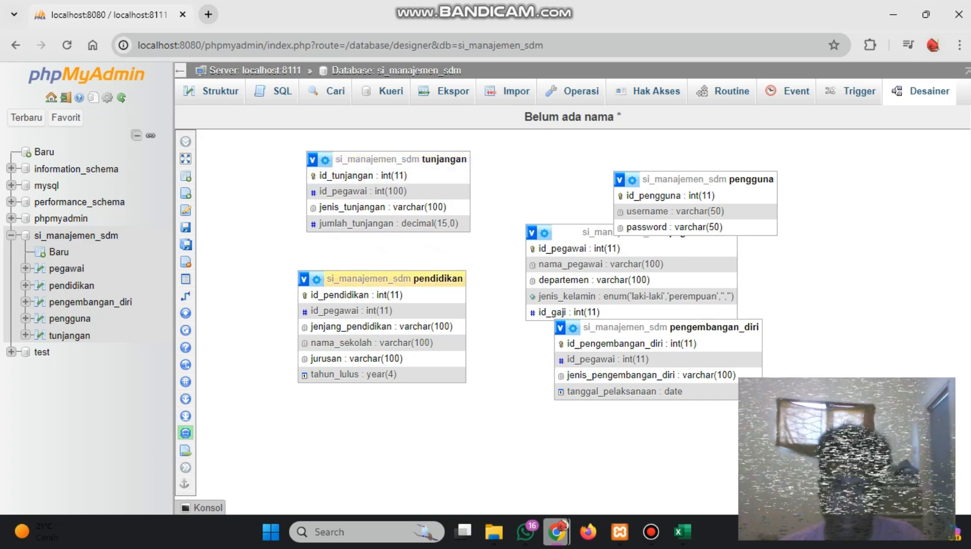
left_click_drag(366, 278, 375, 305)
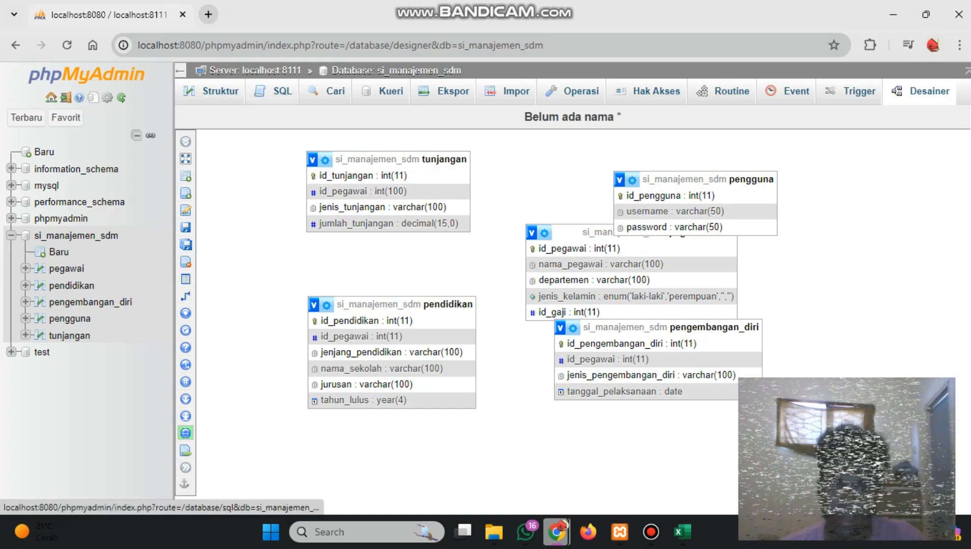
left_click(220, 92)
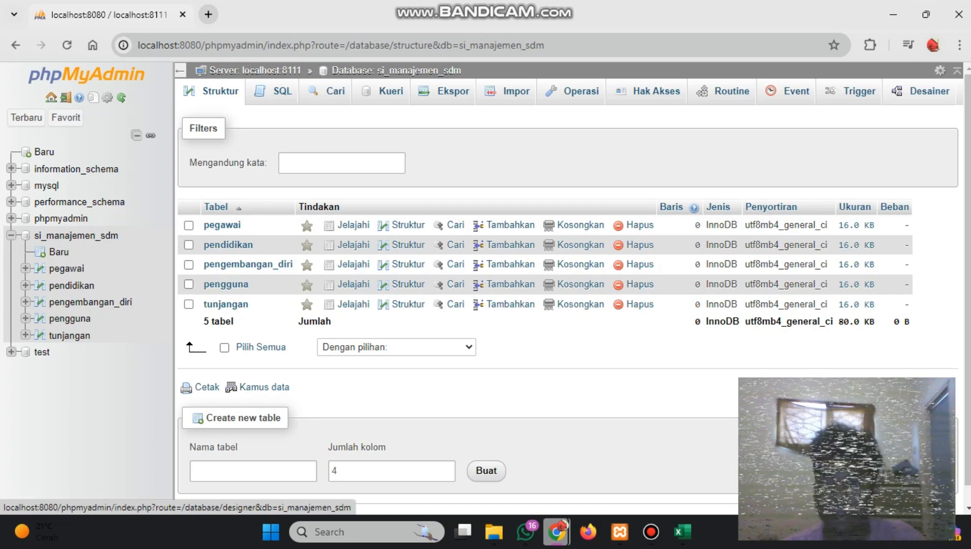
Open the designer of the si_manajemen_sdm database and move the pegawai table above the other tables, clear of pengguna
left_click(930, 91)
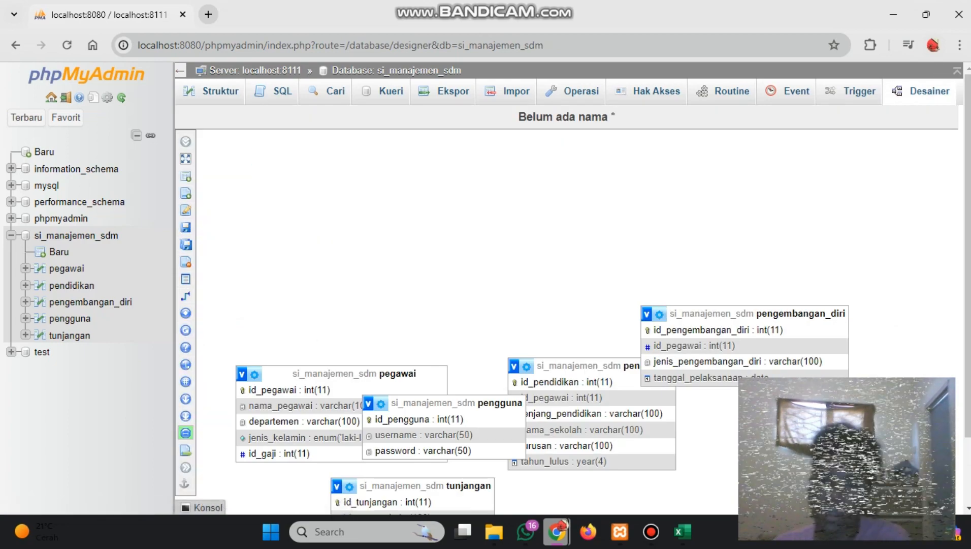
scroll(566, 310, "down", 2)
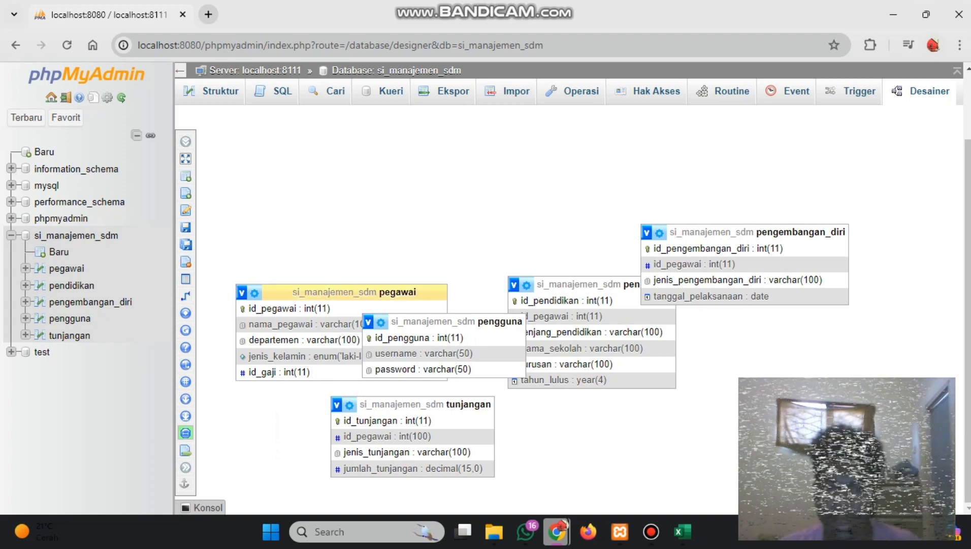
left_click(356, 292)
left_click_drag(356, 329, 402, 167)
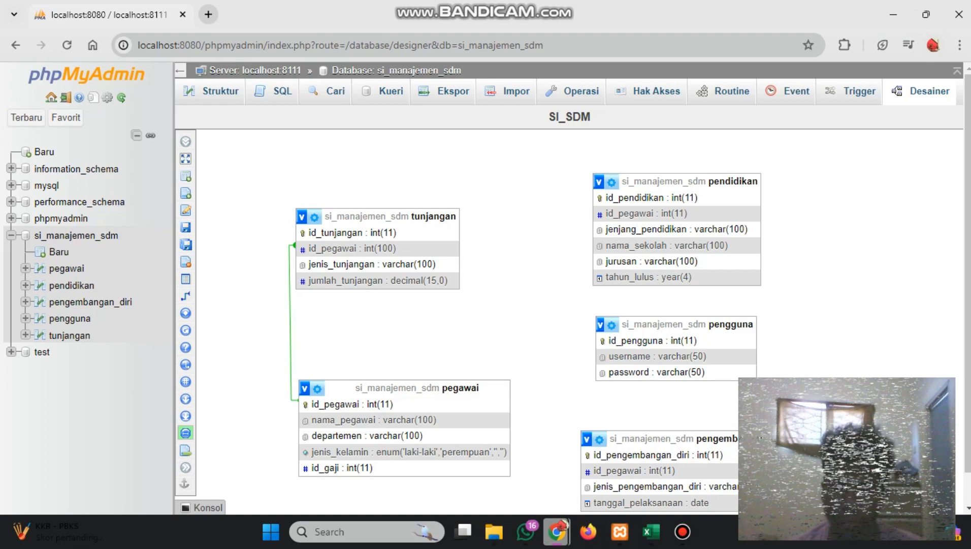
scroll(569, 310, "down", 1)
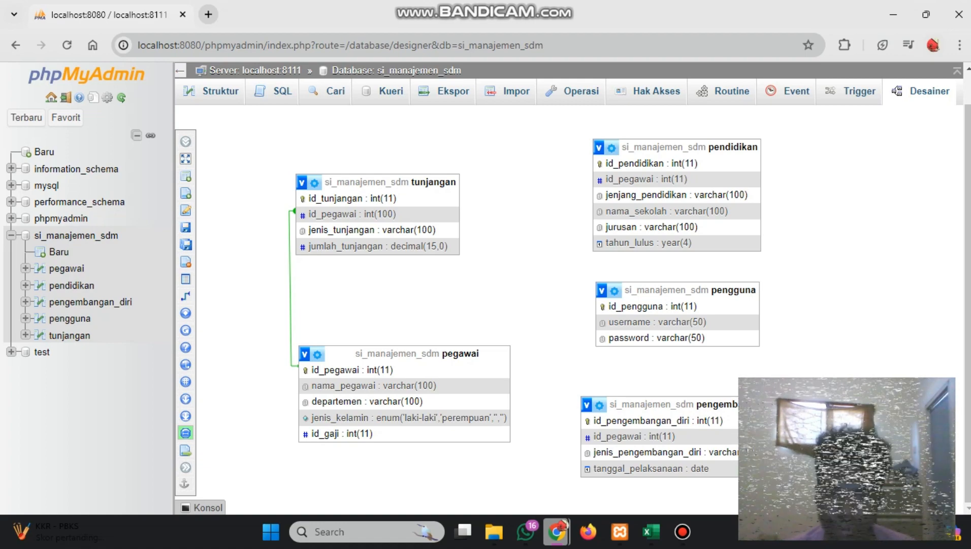
Reload the designer page and move the pegawai table slightly up, directly below the tunjangan table
key("F5")
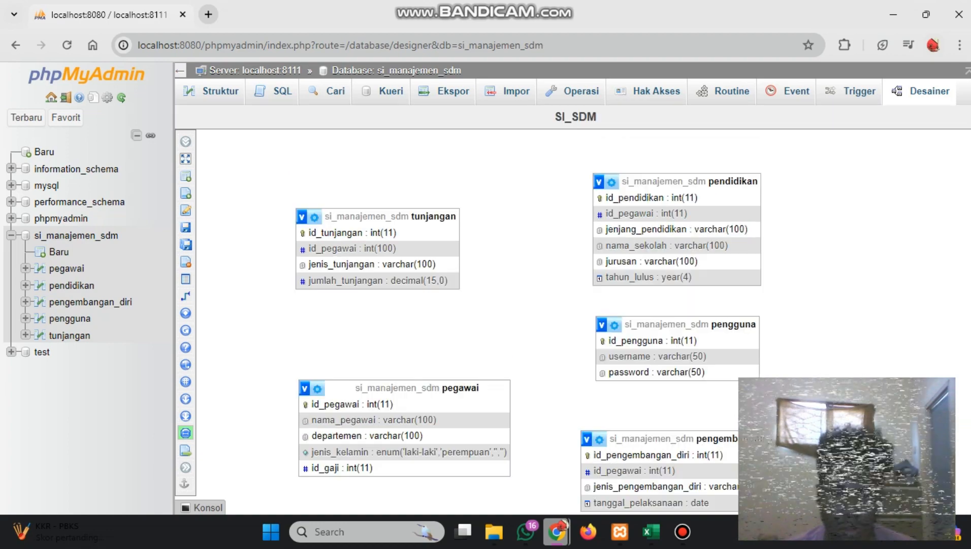
left_click_drag(411, 388, 403, 379)
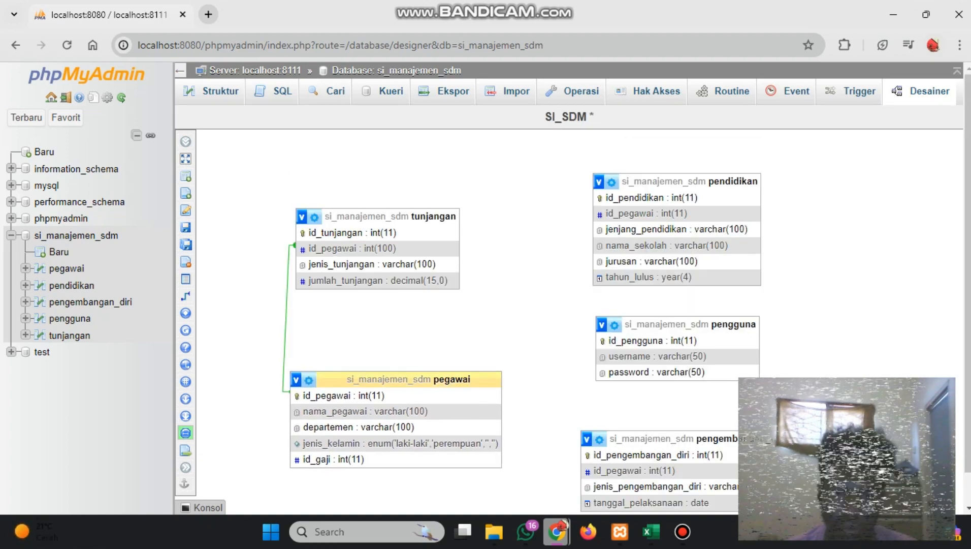
left_click_drag(403, 380, 411, 380)
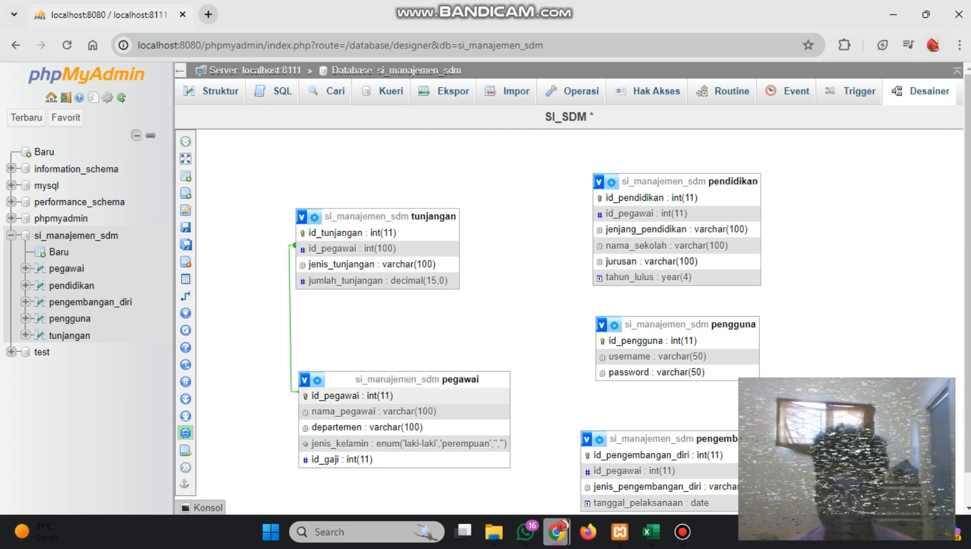
scroll(661, 404, "down", 1)
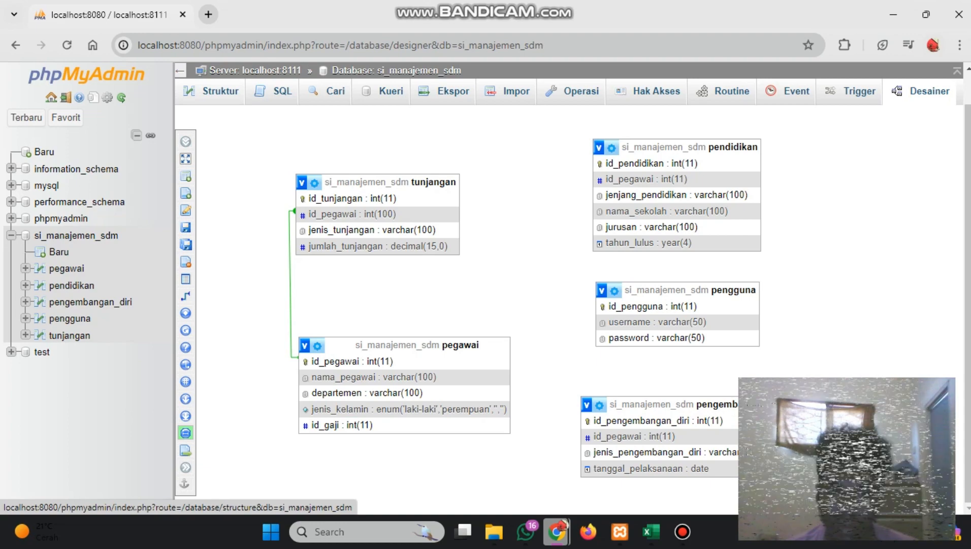
Open the column structure of the pegawai table from the database's table overview
left_click(213, 91)
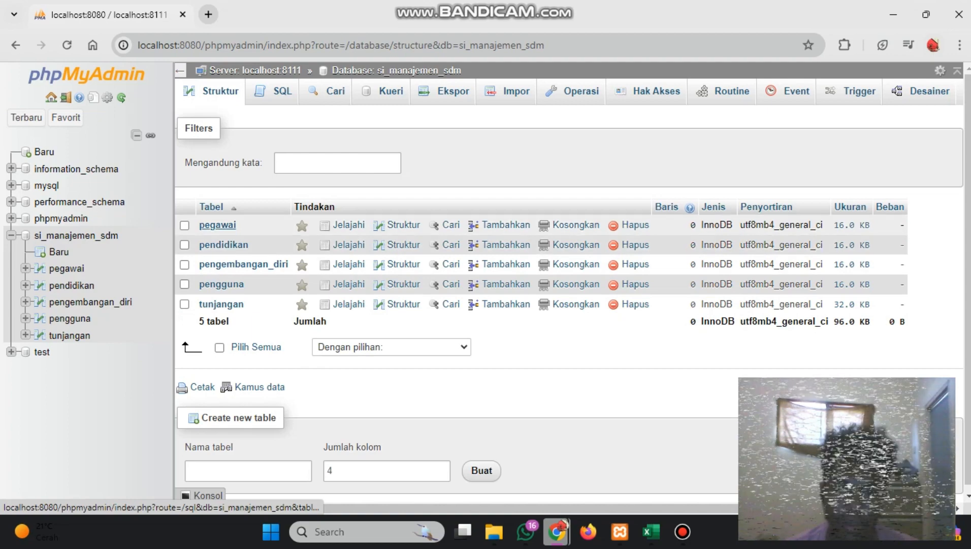
left_click(219, 224)
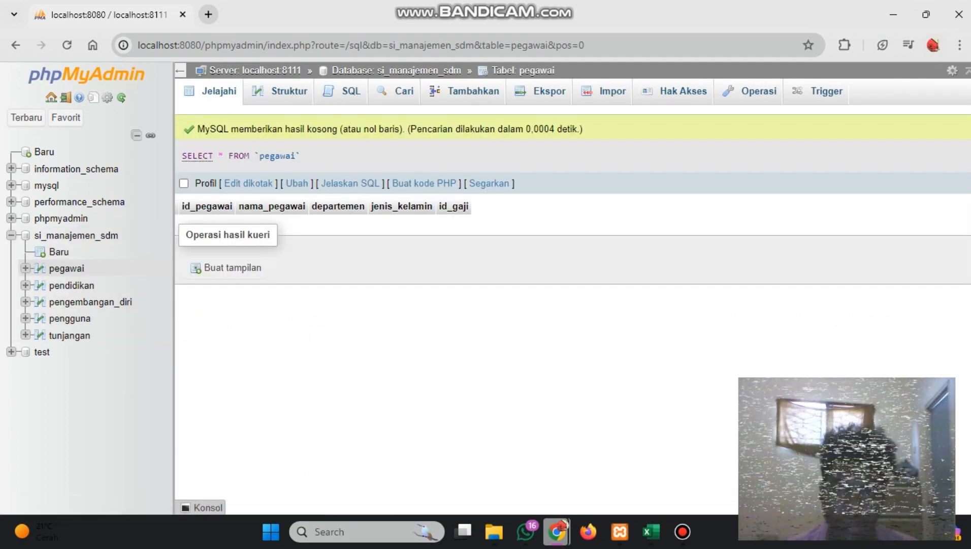
left_click(280, 91)
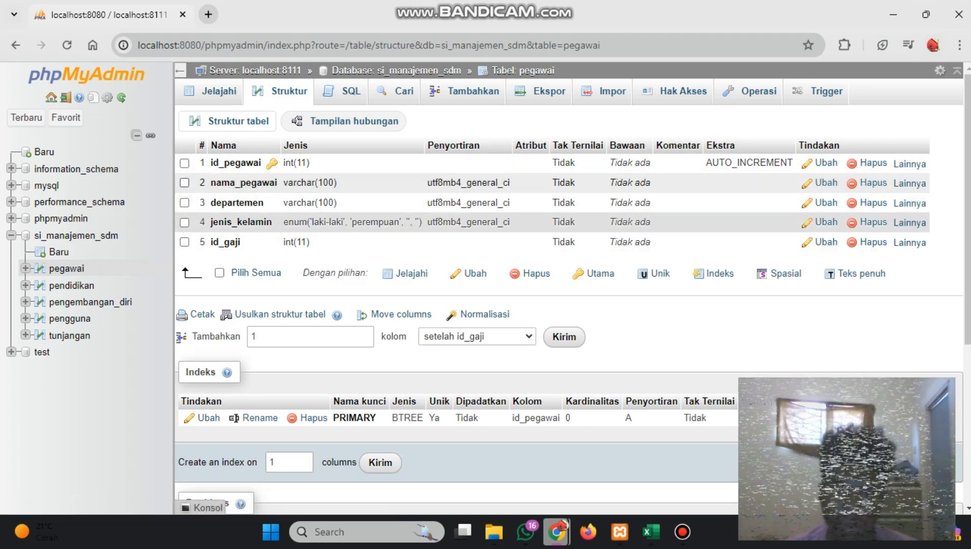
left_click(474, 273)
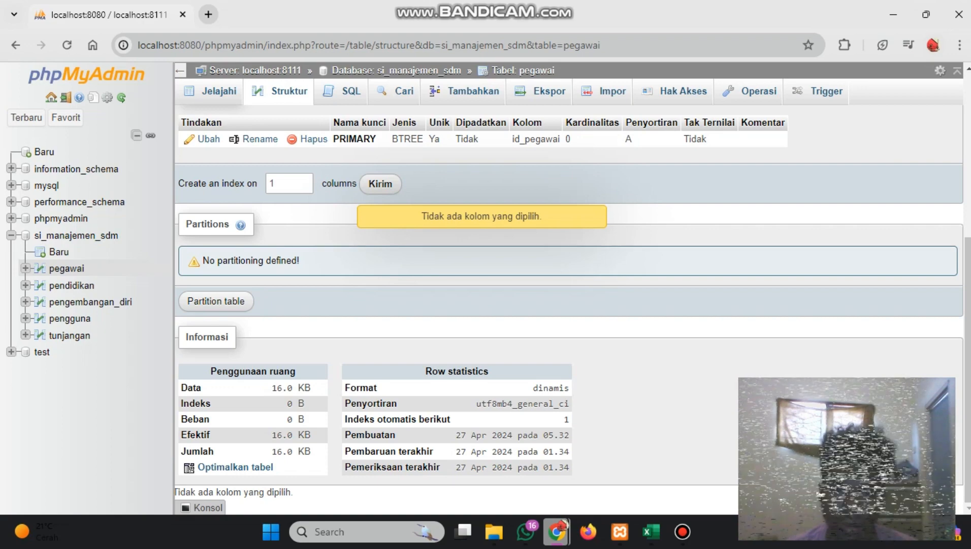
left_click(381, 183)
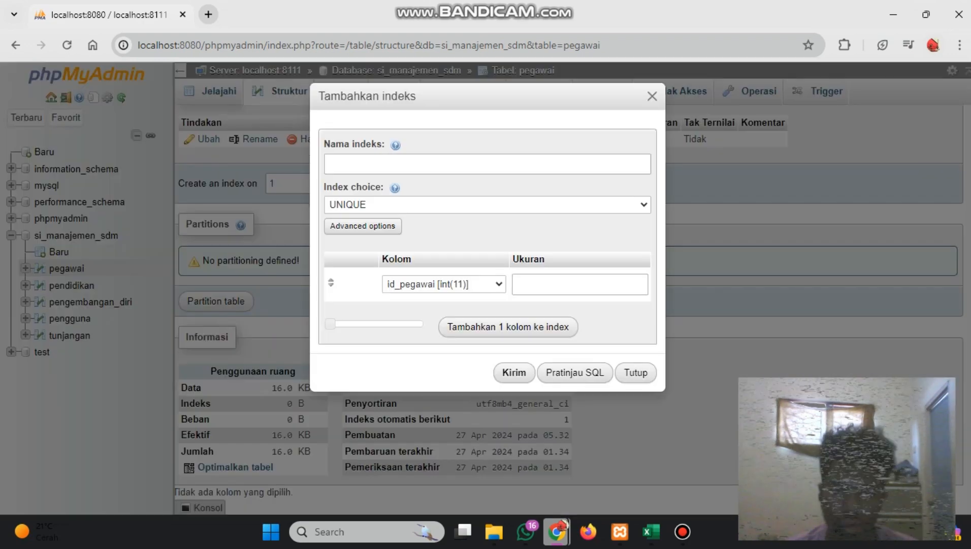
left_click(652, 96)
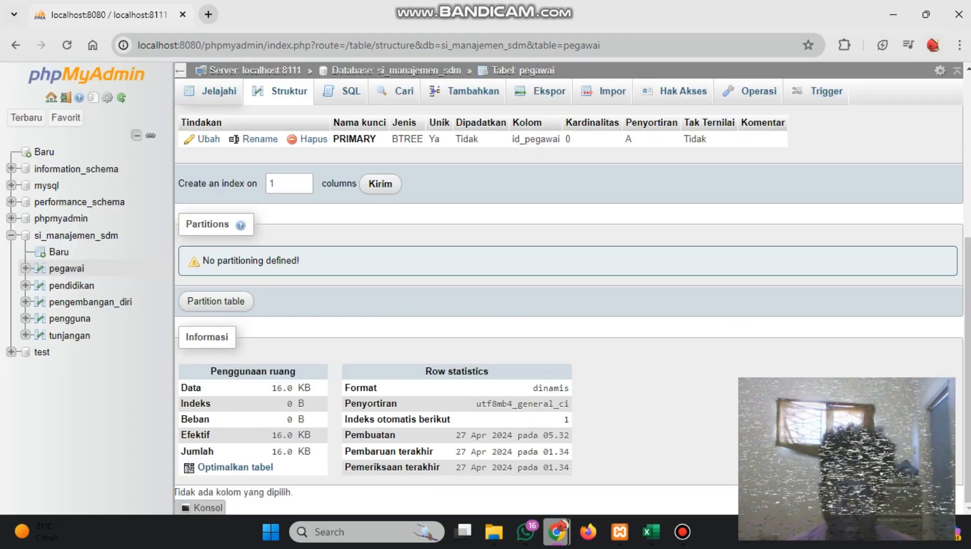
scroll(569, 254, "up", 5)
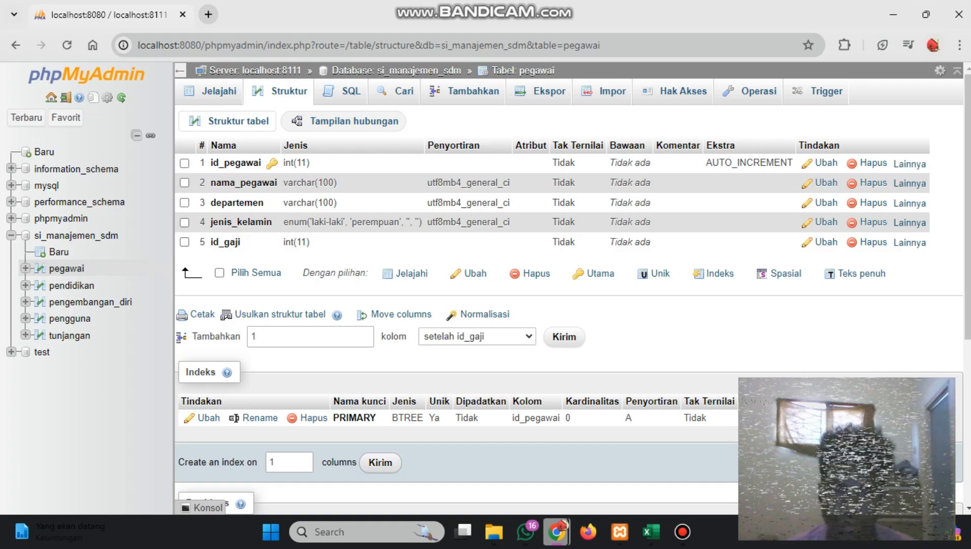
Add an INT column named id_pengembangan_diri to the pegawai table after id_gaji
left_click(564, 336)
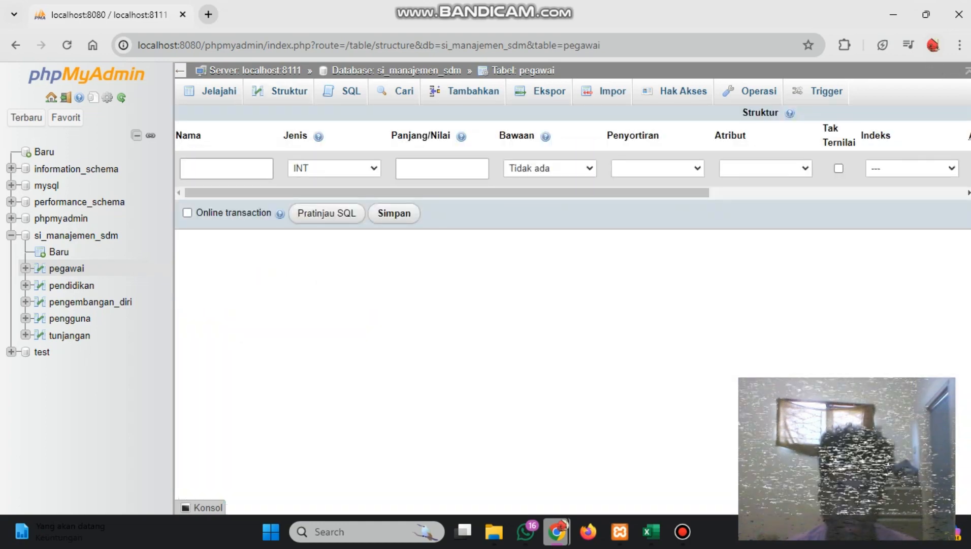
left_click(226, 168)
type("ID")
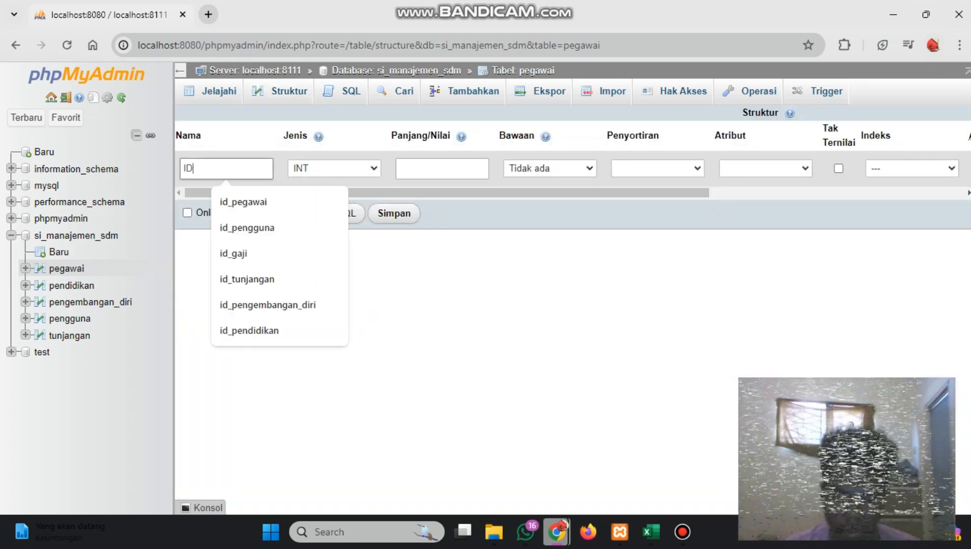
key("BackSpace")
key("BackSpace")
key("Caps_Lock")
type("id_pen")
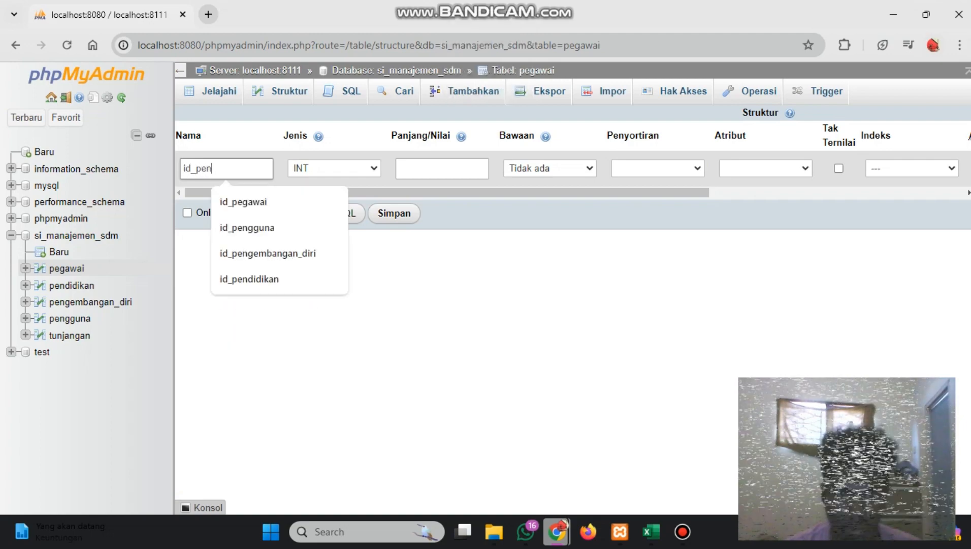
type("gemban")
type("gan")
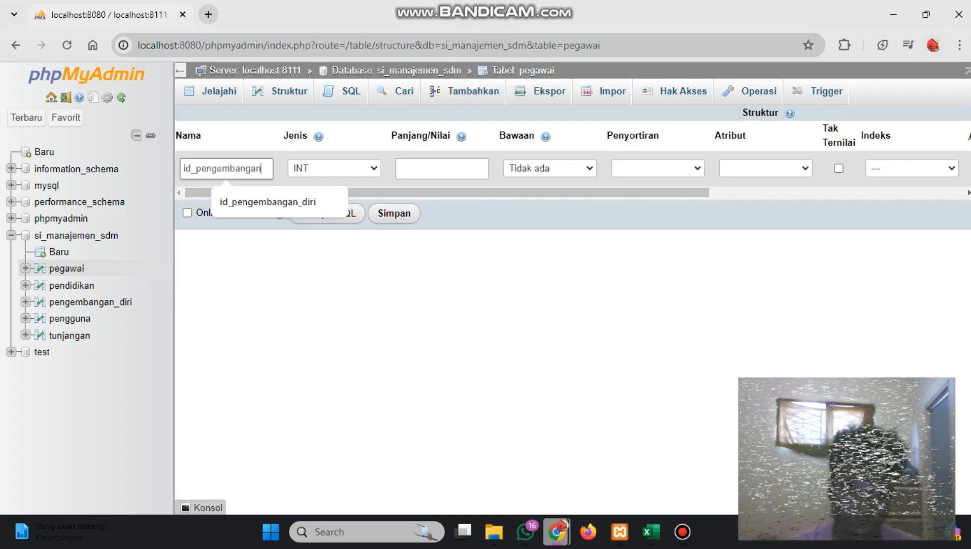
type("_diri")
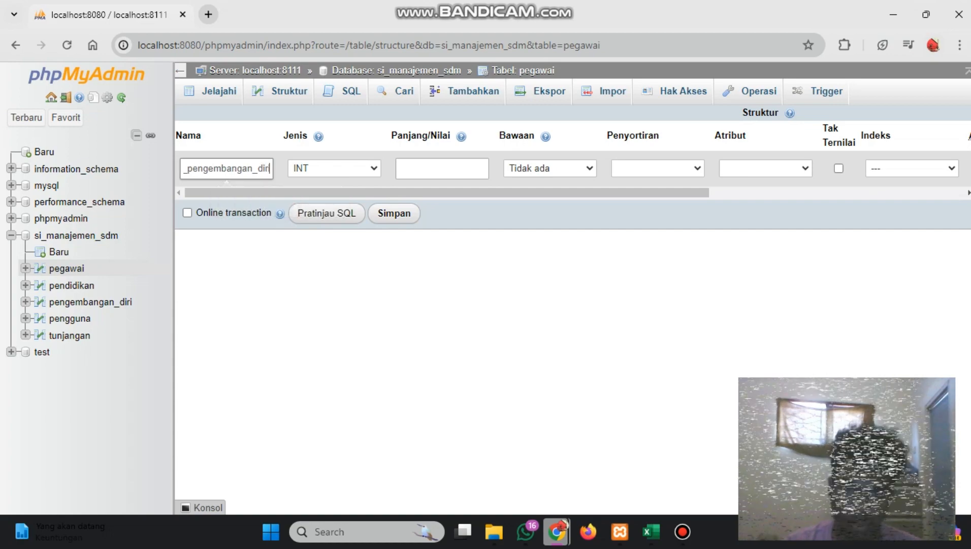
key("Return")
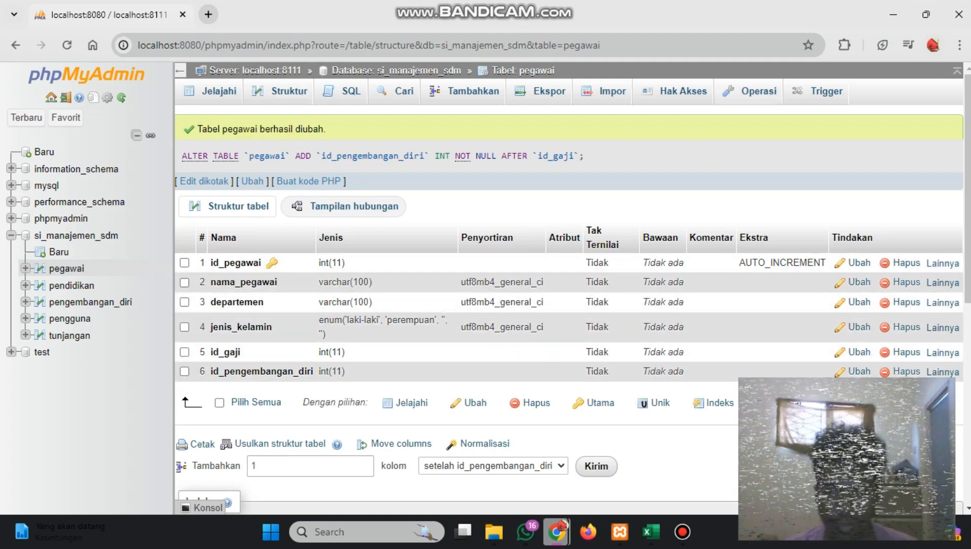
View the column structure of the pengembangan_diri table and return to the structure of the pegawai table
left_click(76, 301)
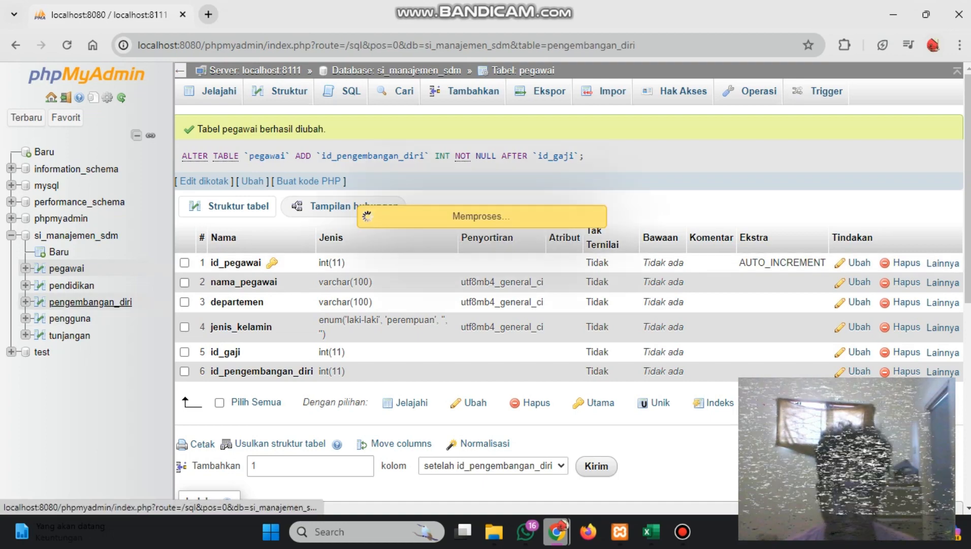
left_click(280, 92)
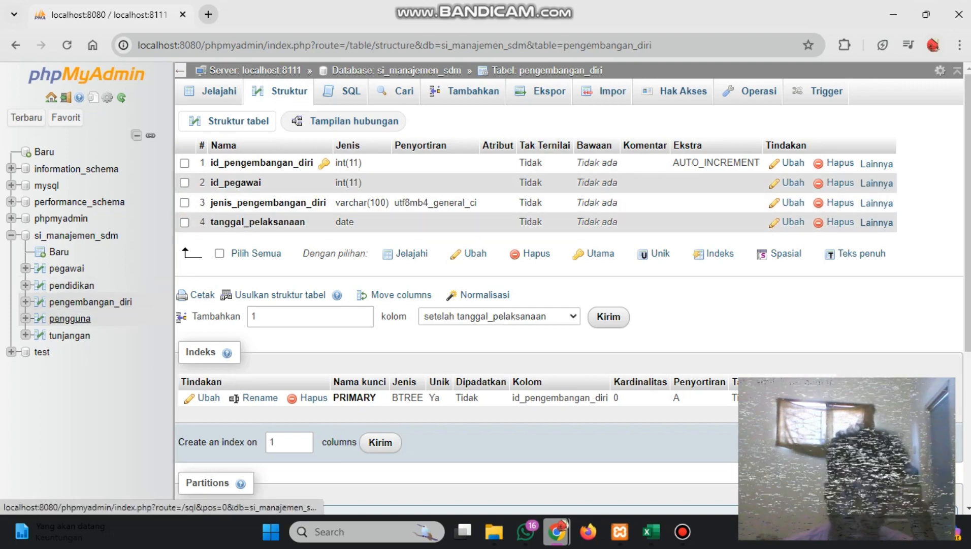
left_click(66, 269)
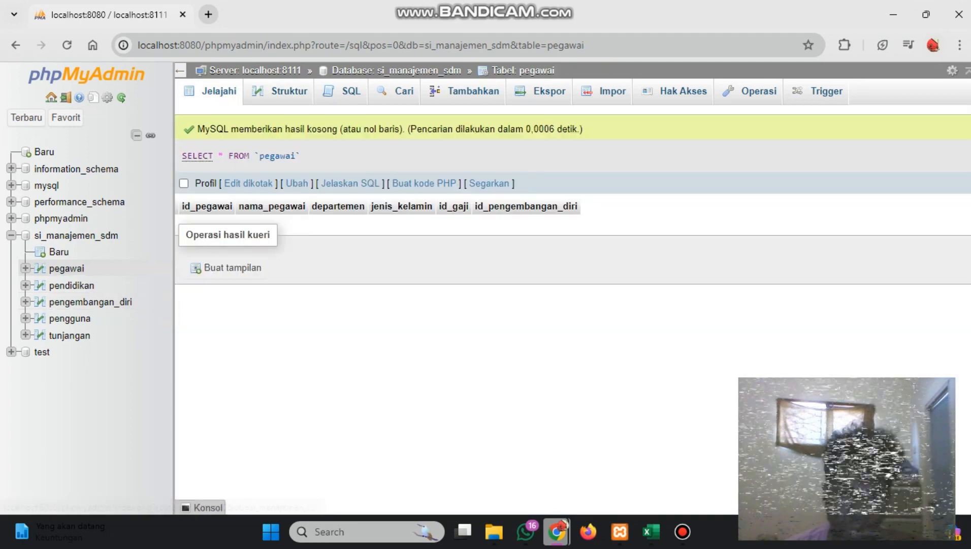
left_click(280, 91)
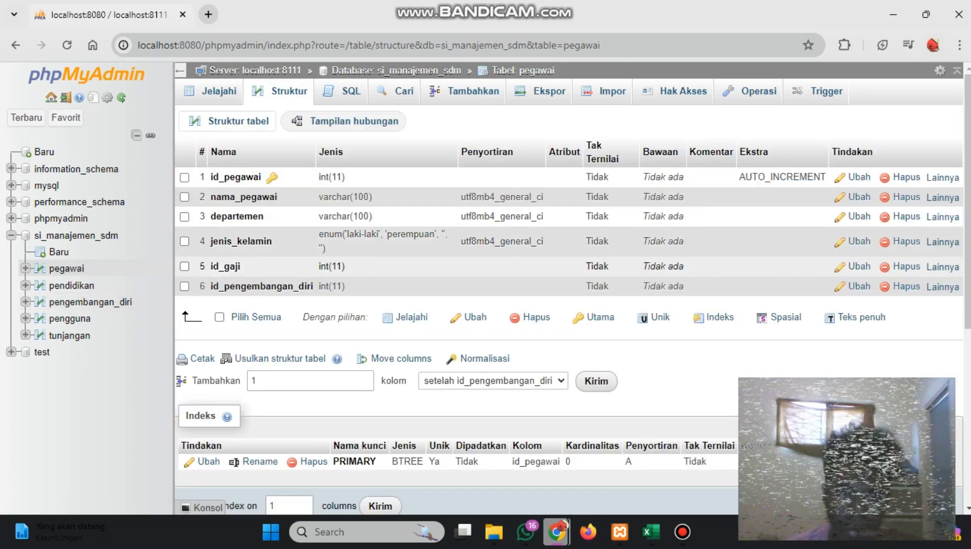
Change the id_pengembangan_diri column of the pegawai table to type VARCHAR with length 100 and save it
left_click(858, 286)
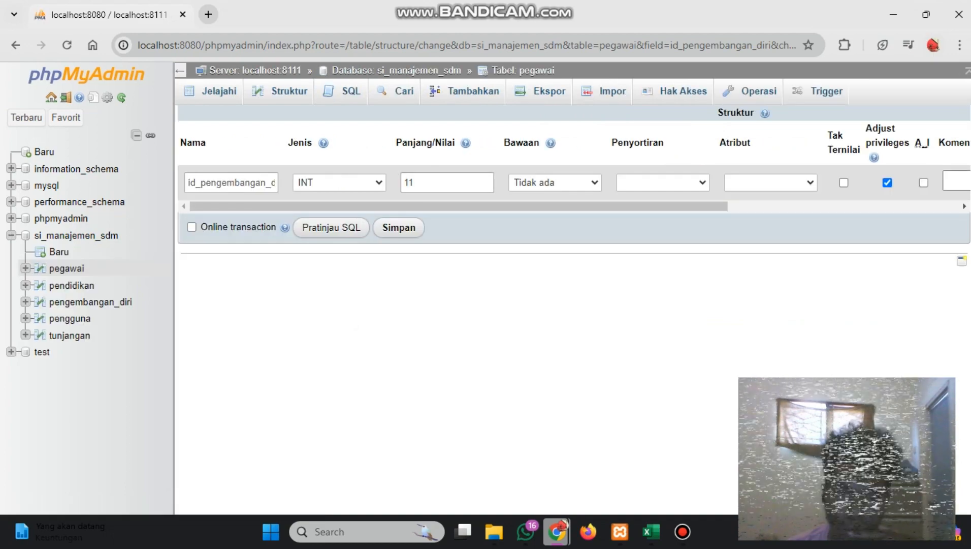
left_click(339, 183)
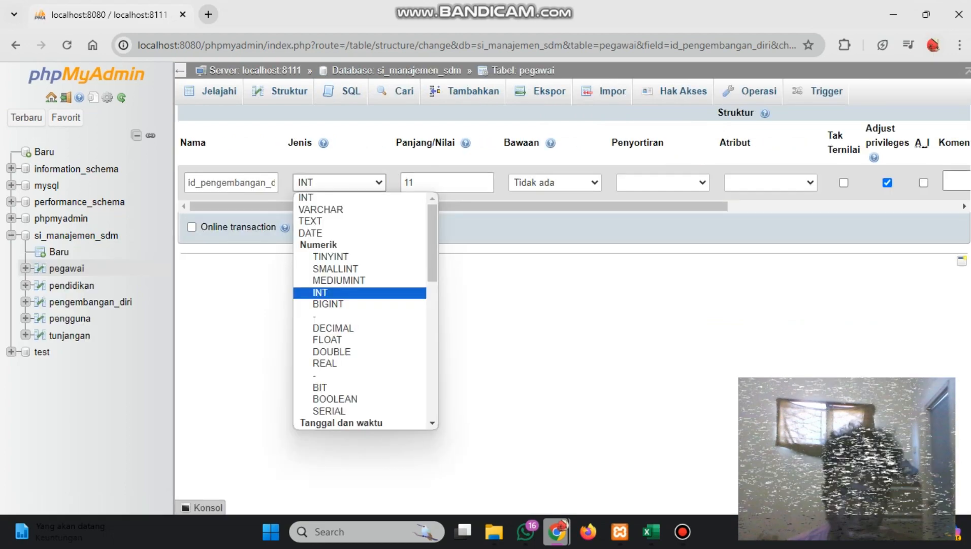
key("Down")
key("Return")
key("Tab")
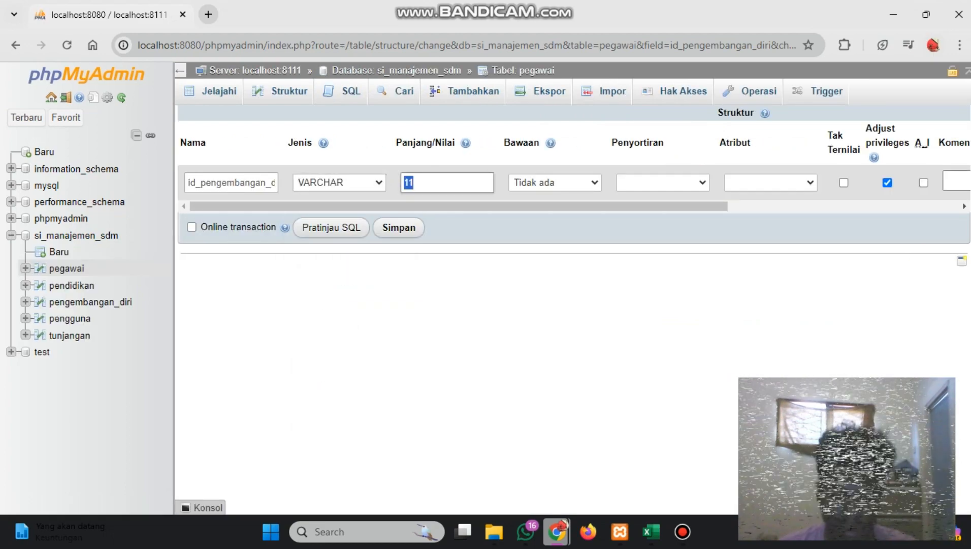
type("100")
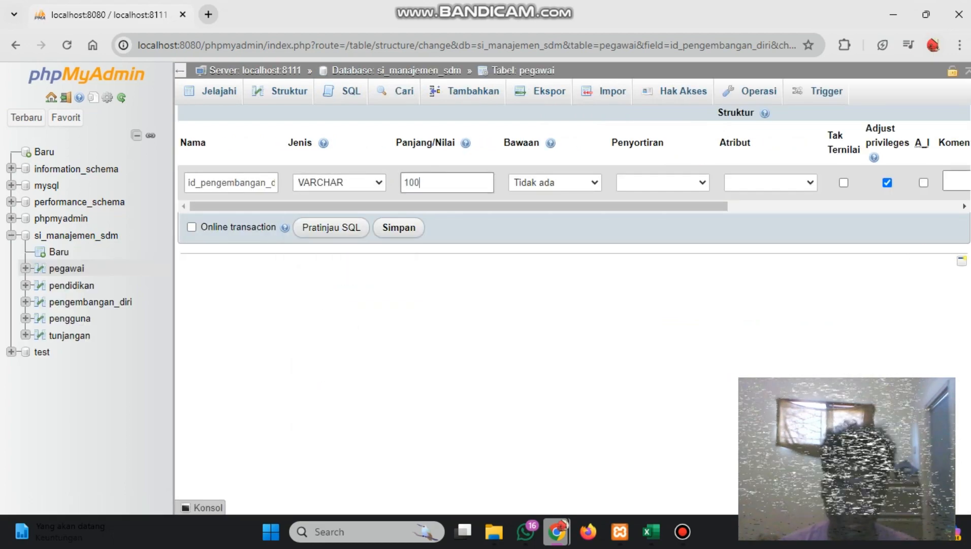
key("Return")
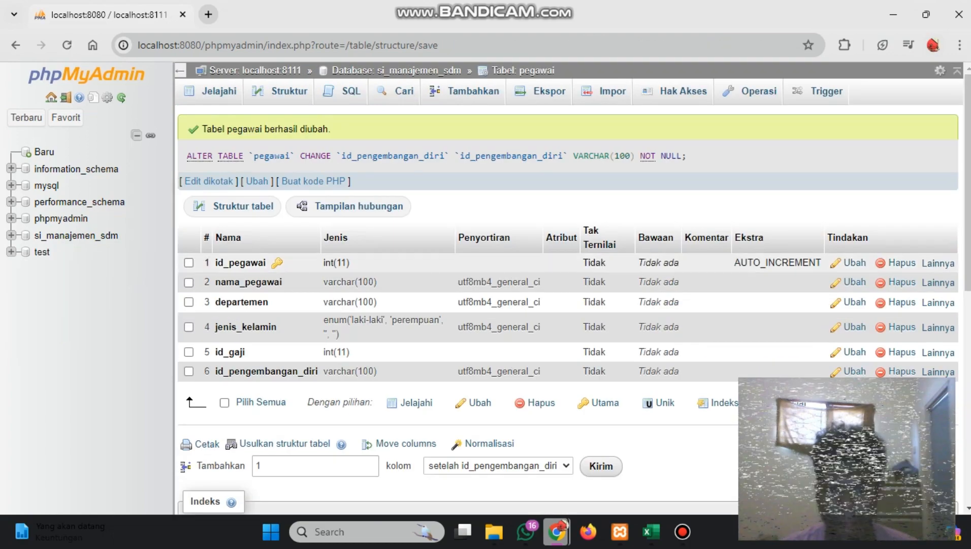
Look over the pegawai table's columns, triggers and rows, and return to the si_manajemen_sdm table overview
scroll(568, 325, "down", 1)
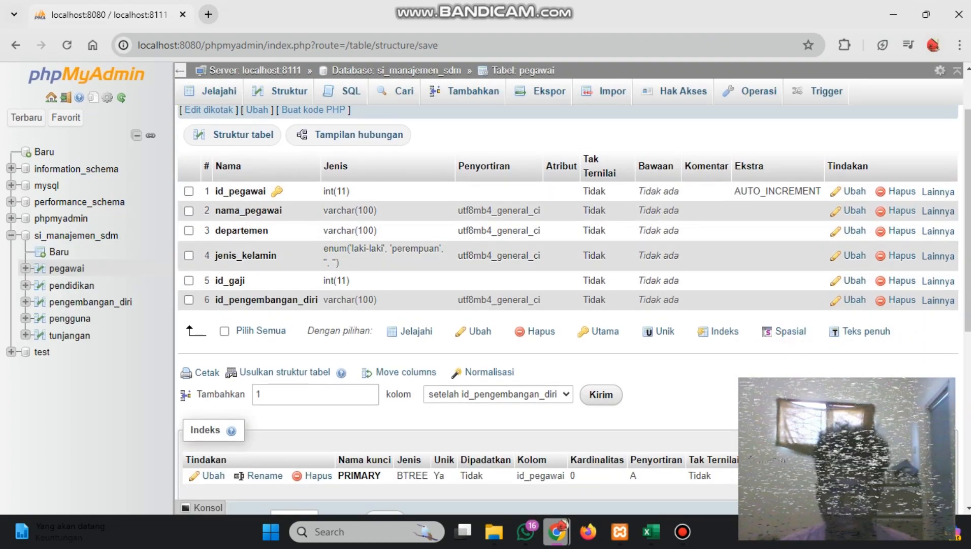
scroll(568, 325, "up", 1)
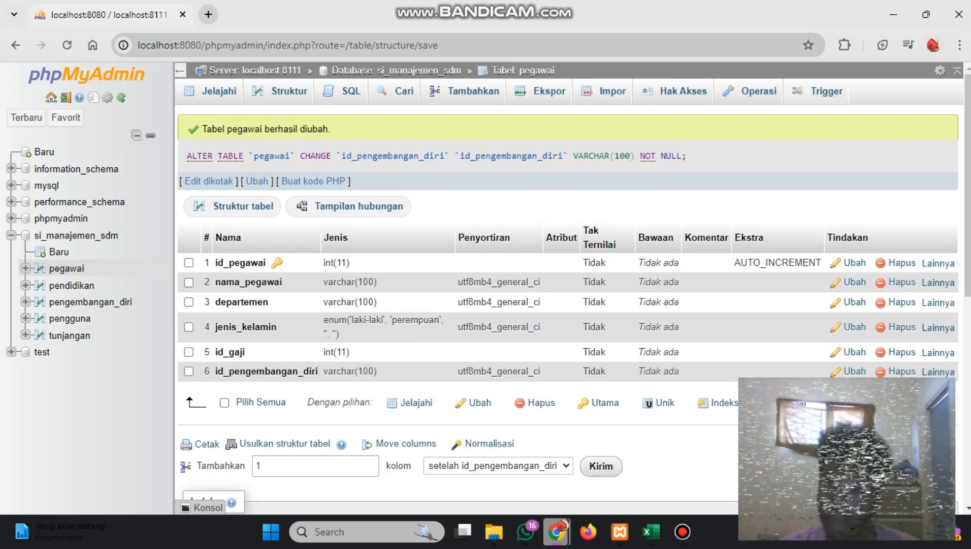
left_click(826, 91)
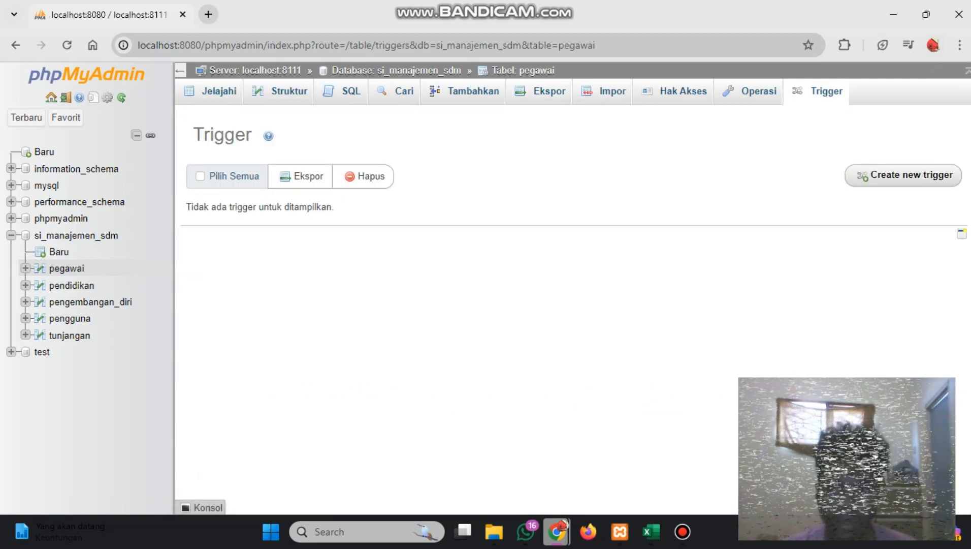
left_click(214, 91)
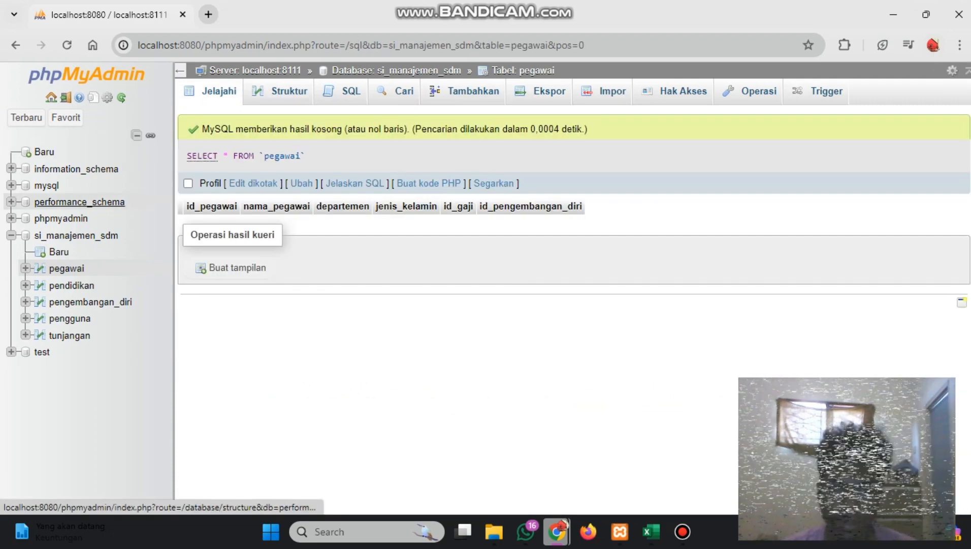
left_click(76, 235)
left_click(929, 91)
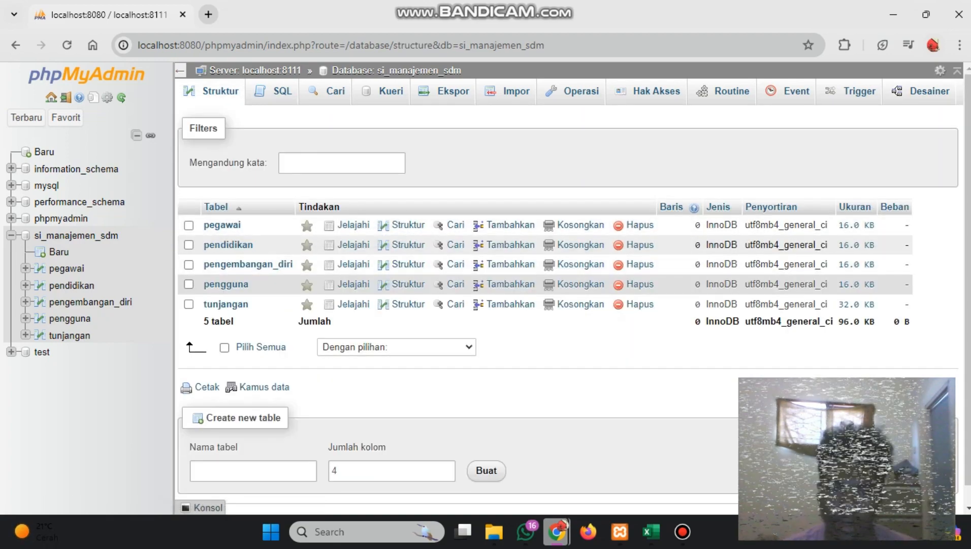
Check the columns of the pengembangan_diri table and add an index on the id_pengembangan_diri column of the pegawai table
left_click(269, 264)
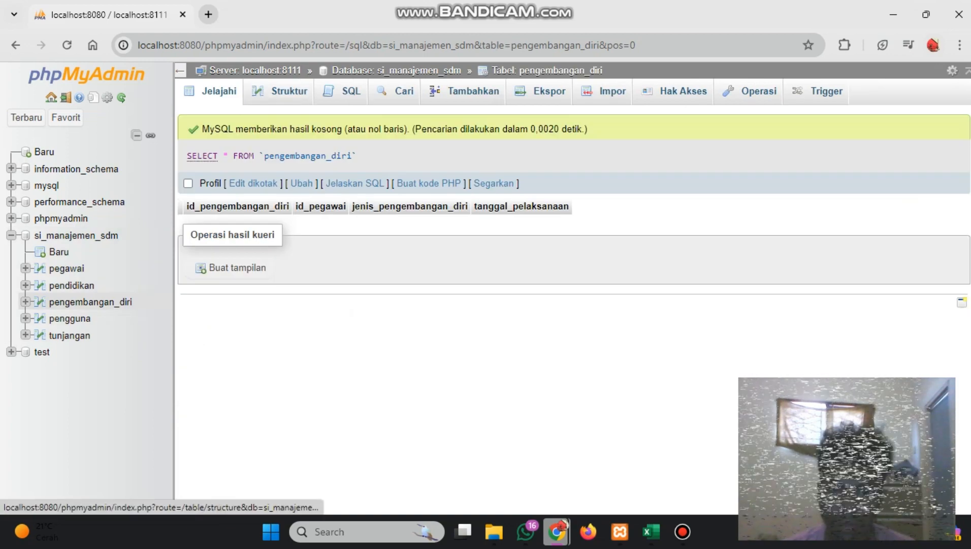
left_click(67, 268)
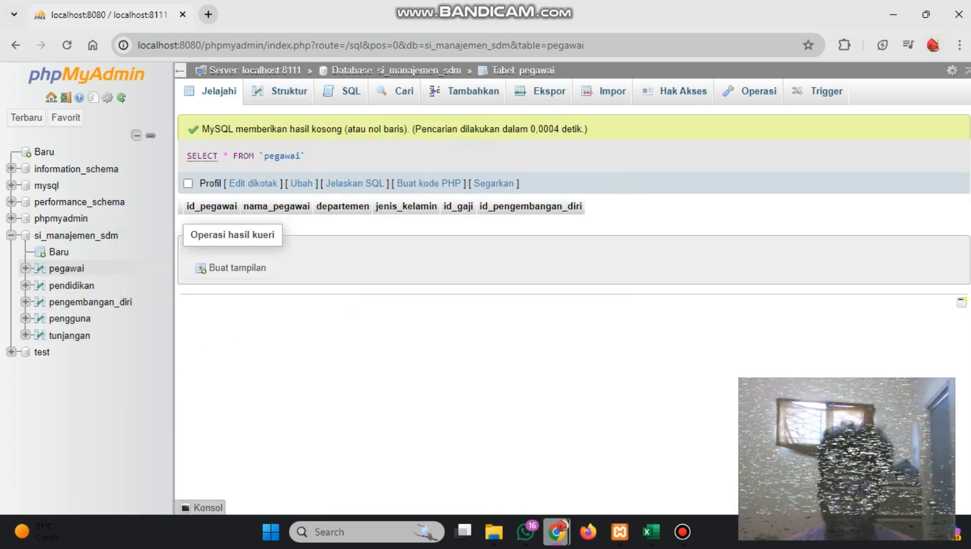
left_click(289, 91)
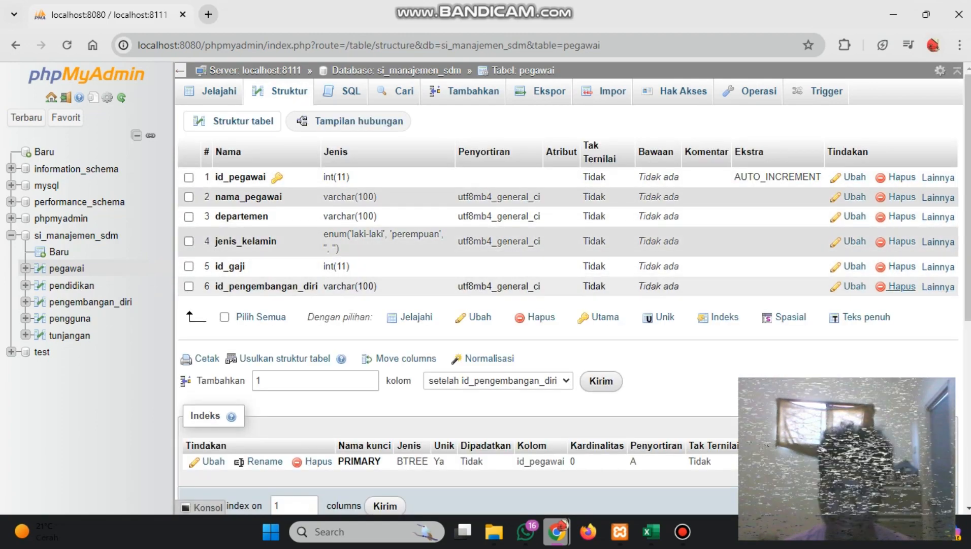
left_click(937, 288)
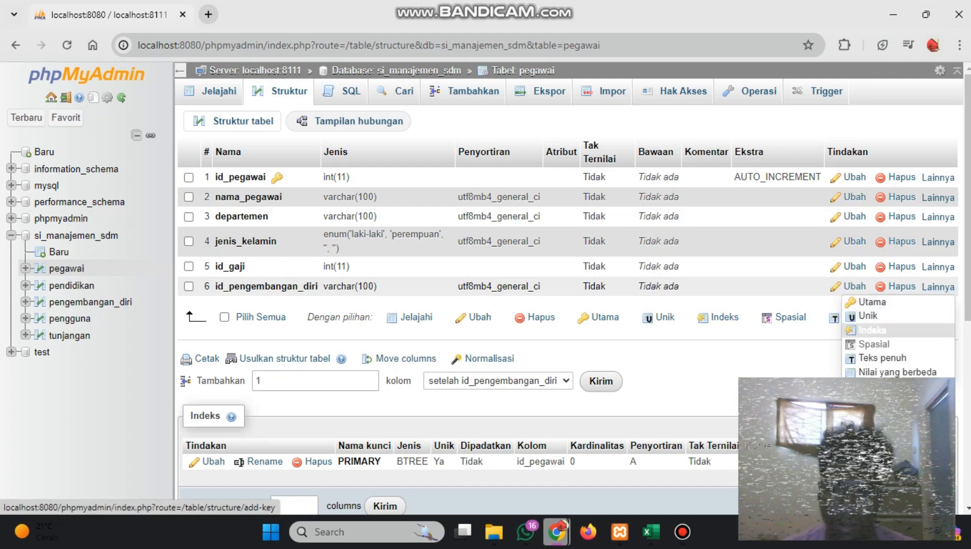
left_click(872, 330)
left_click(507, 328)
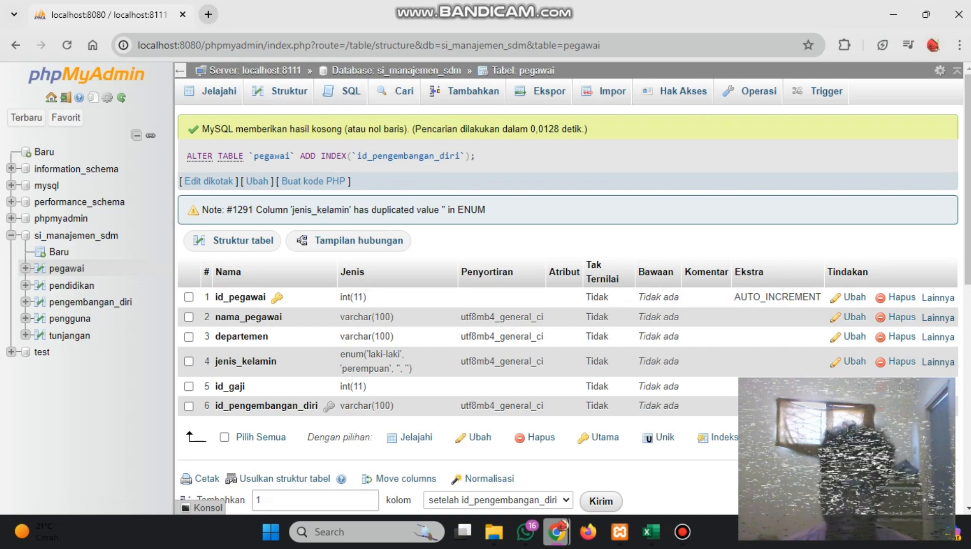
Open the designer view of the si_manajemen_sdm database
left_click(76, 235)
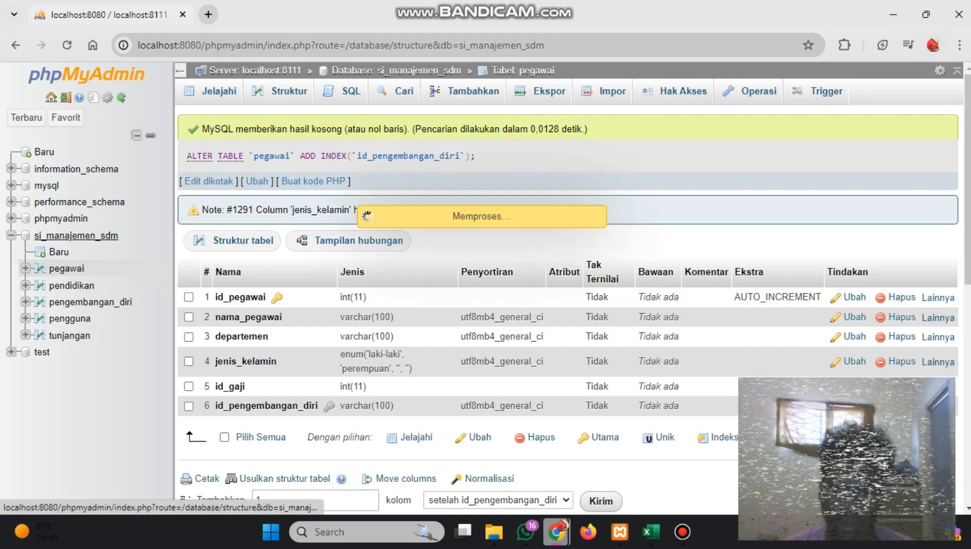
left_click(920, 91)
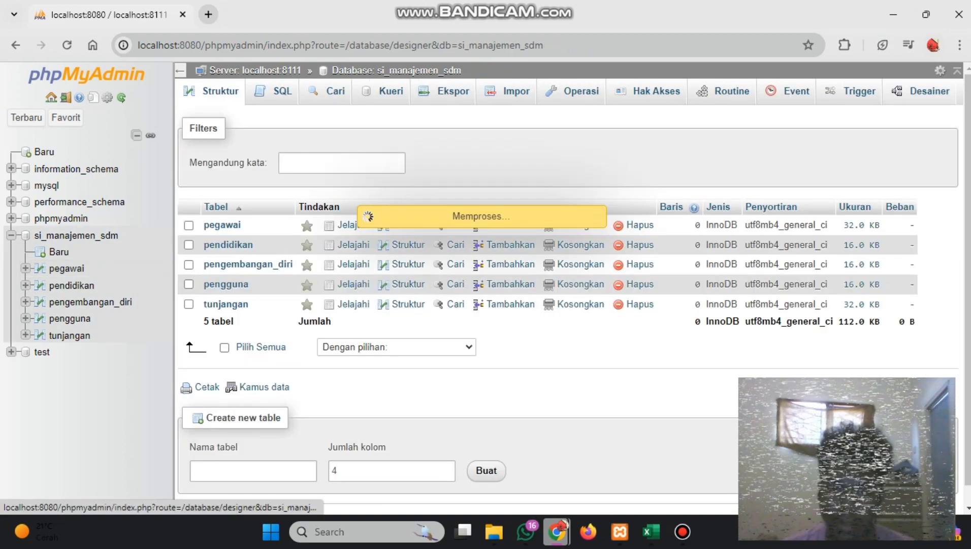
scroll(350, 309, "down", 1)
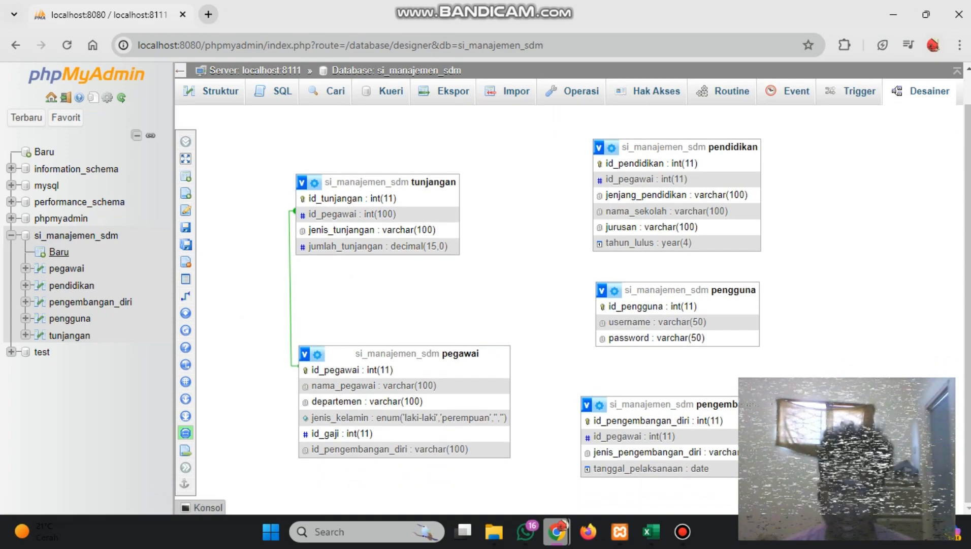
Try to create a relationship with id_pegawai of pengembangan_diri as the referenced key and id_pengembangan_diri of pegawai as the foreign key
mouse_move(186, 296)
scroll(187, 296, "up", 1)
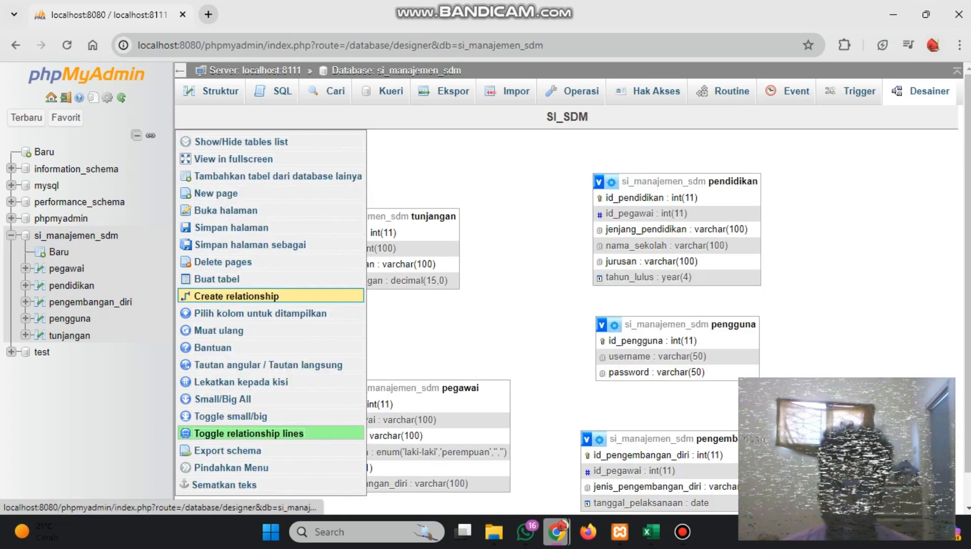
left_click(187, 296)
scroll(622, 382, "down", 1)
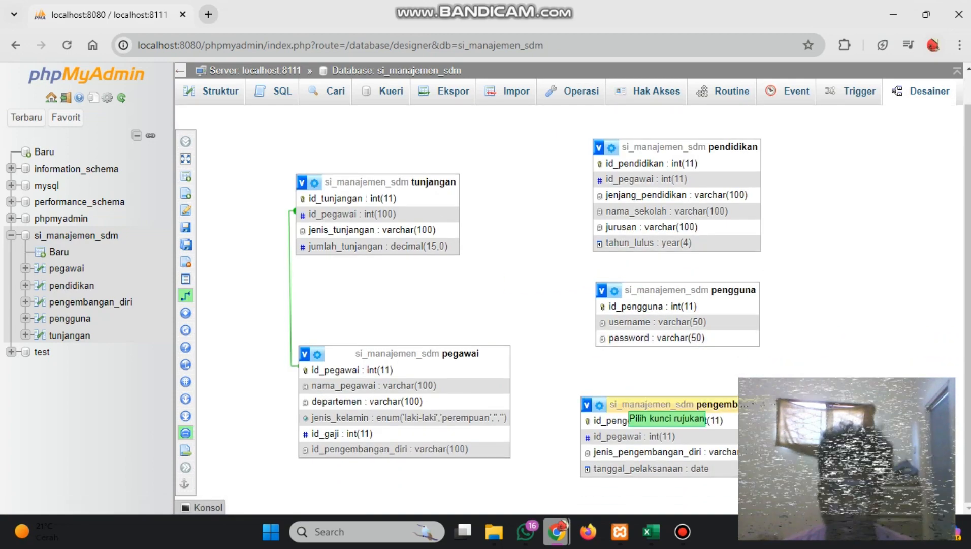
left_click(610, 436)
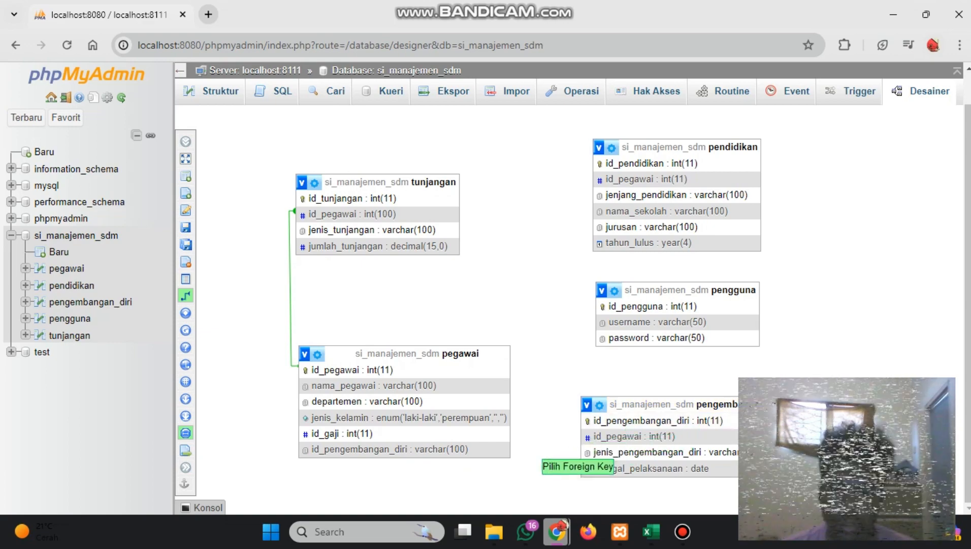
left_click(465, 450)
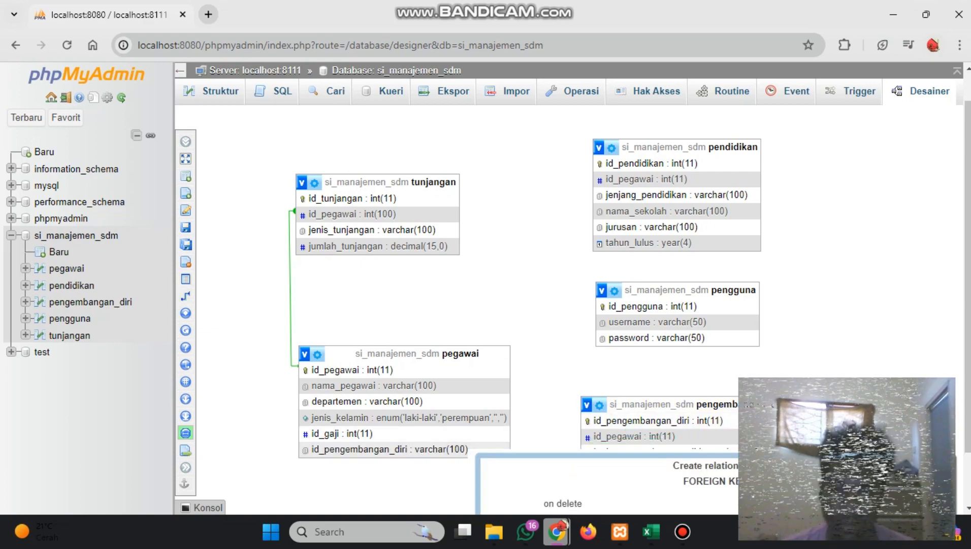
scroll(635, 441, "down", 1)
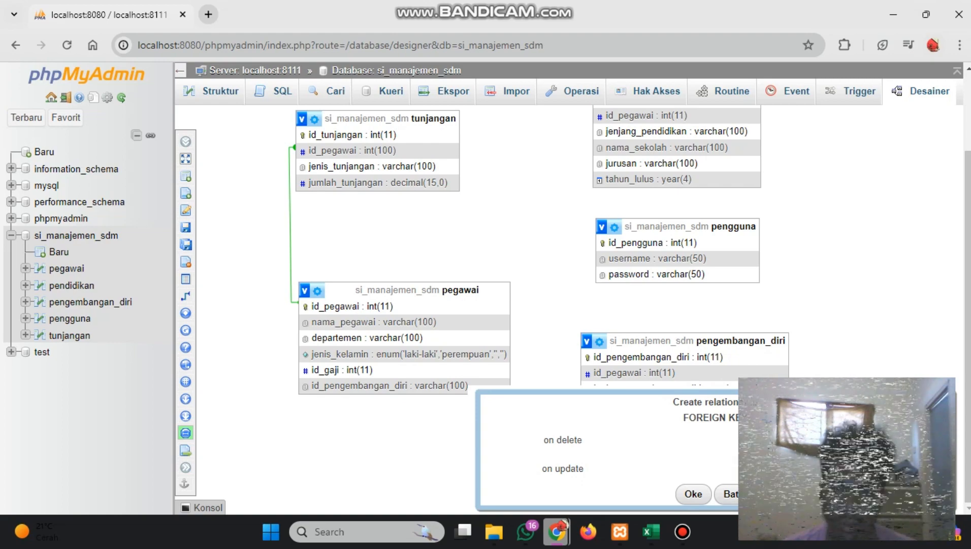
left_click(694, 494)
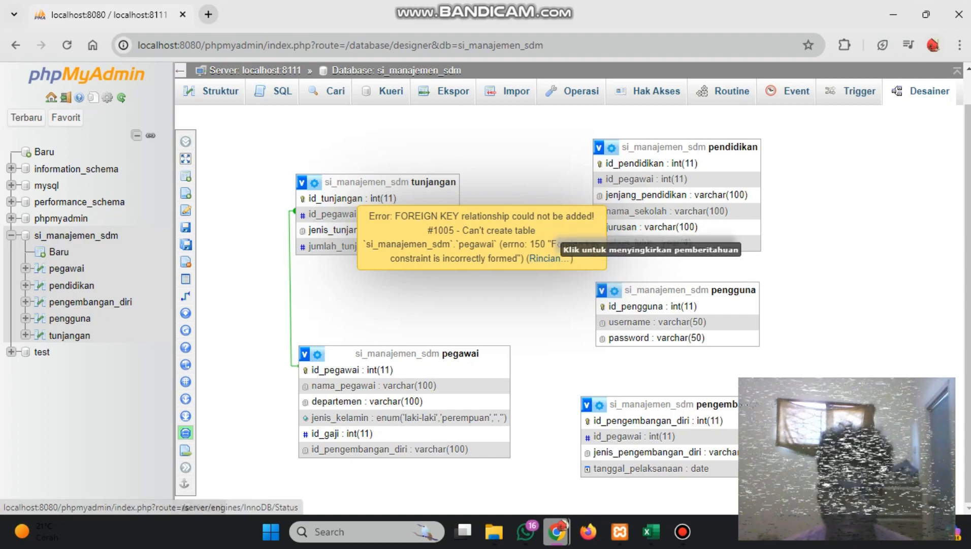
left_click(531, 262)
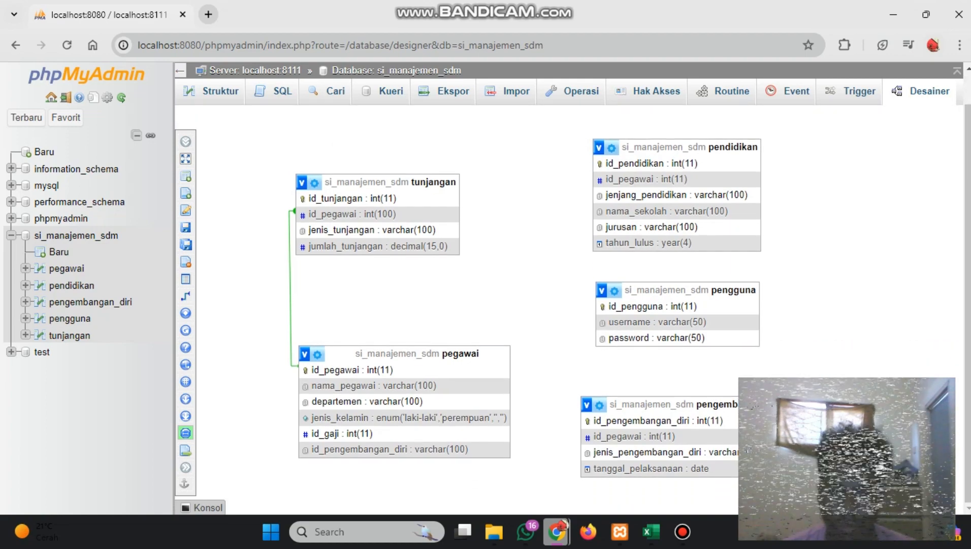
Start creating another relationship between tables in the designer
mouse_move(185, 347)
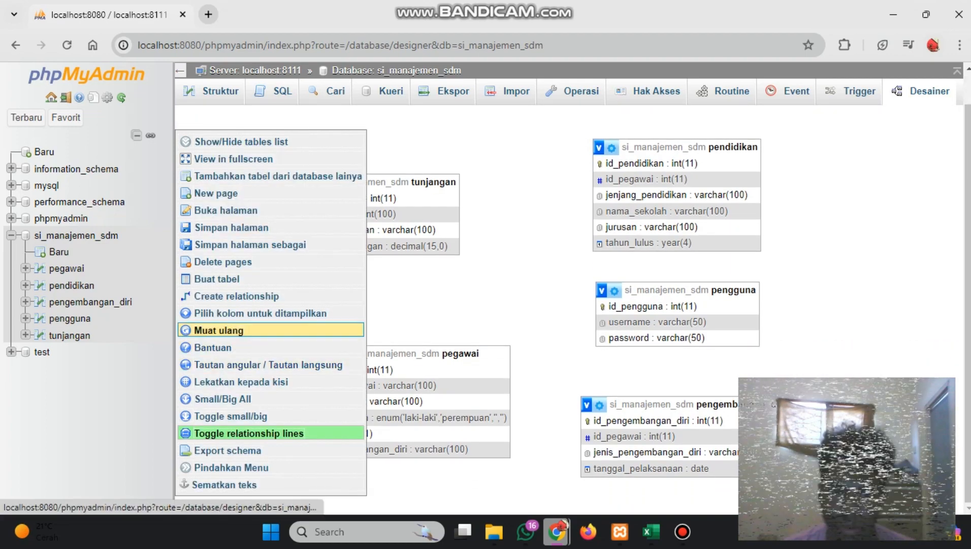
left_click(234, 296)
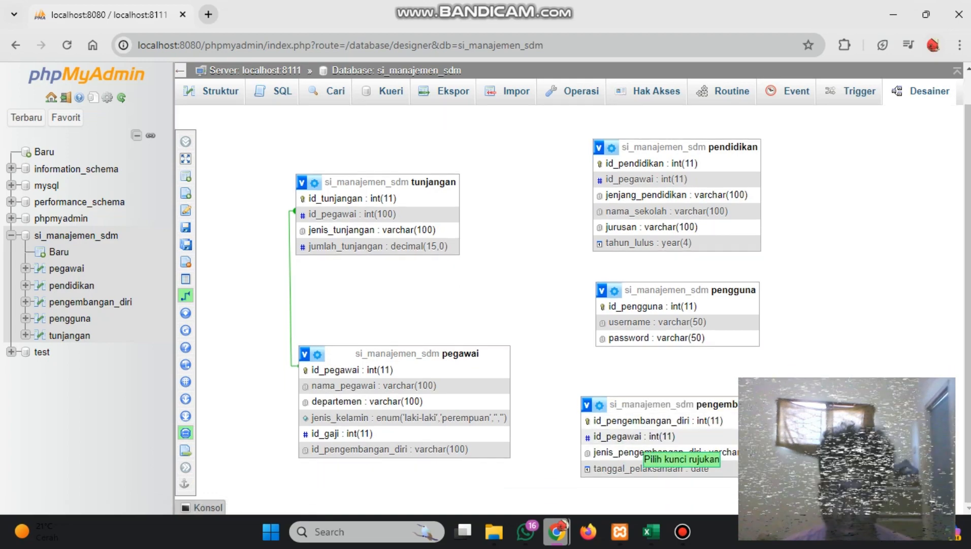